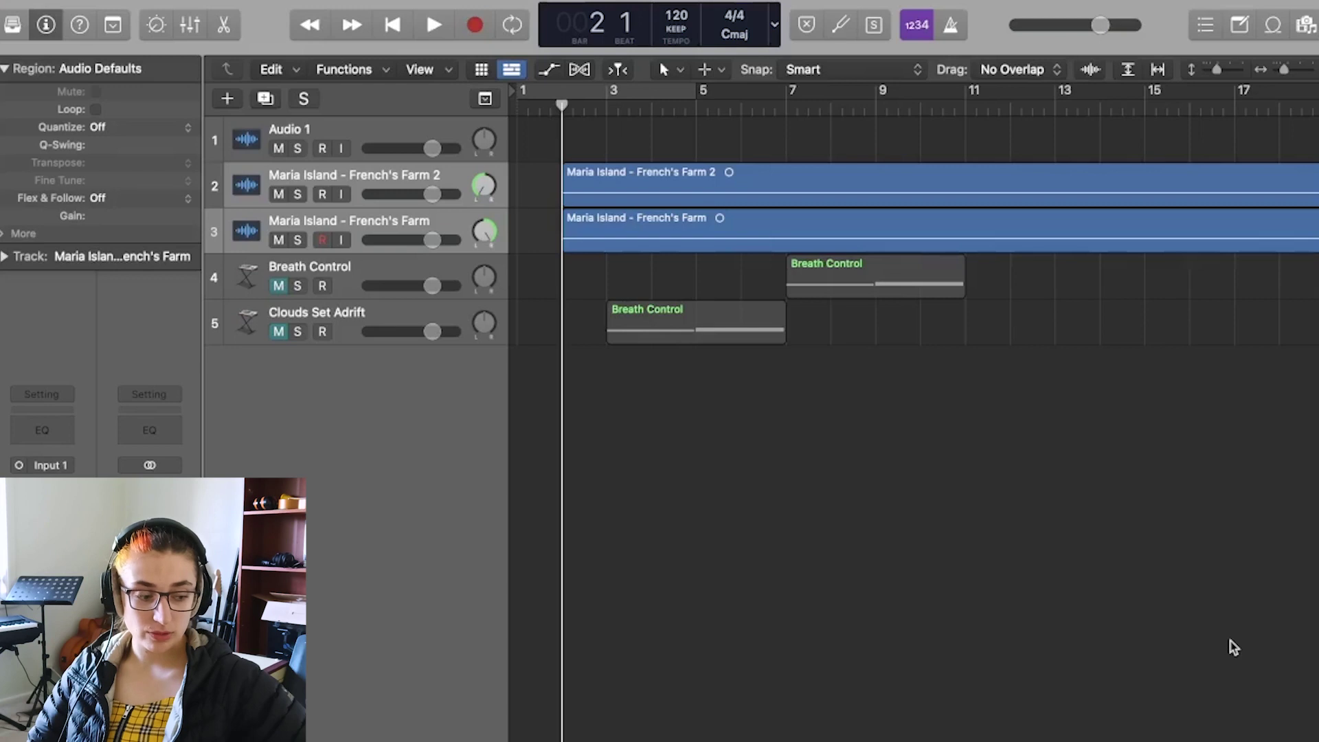
- Play the Maria Island field recordings from bar 2 and review the two synth names in the Word notes document
{"action": "key", "text": "space"}
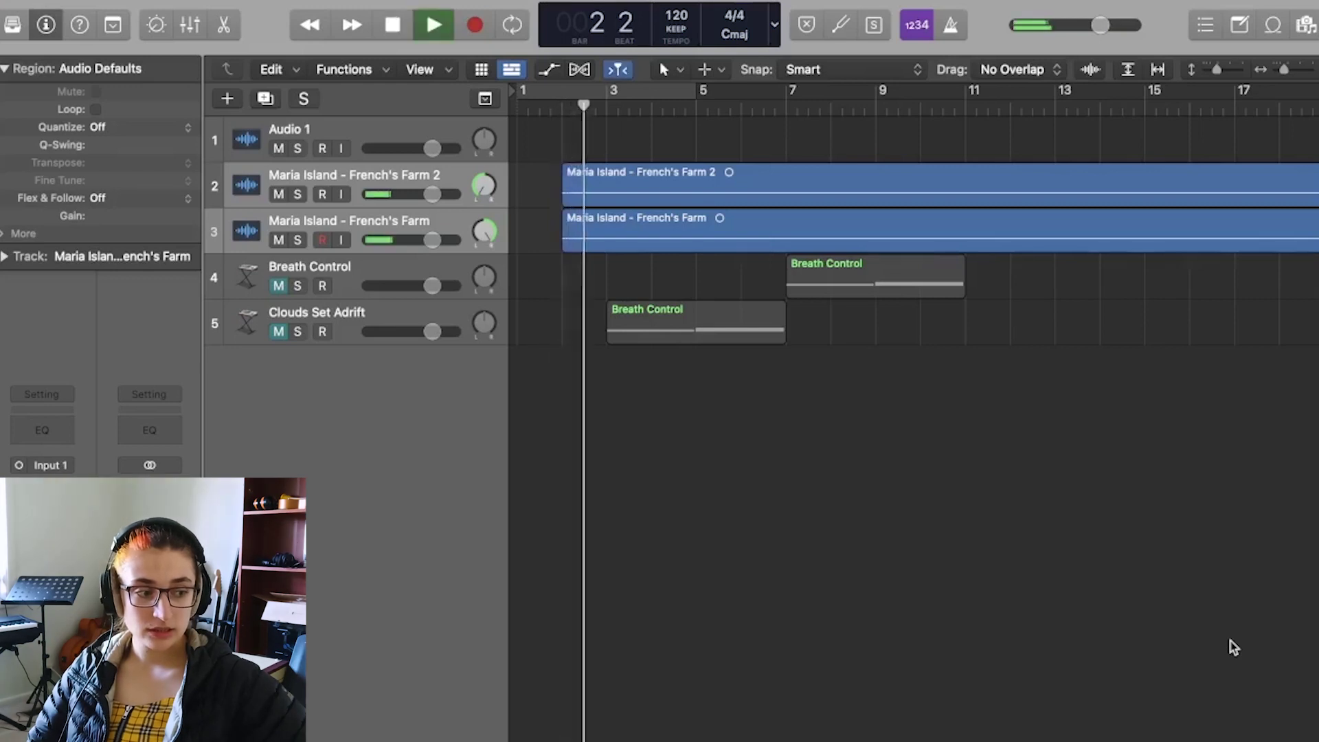
{"action": "key", "text": "space"}
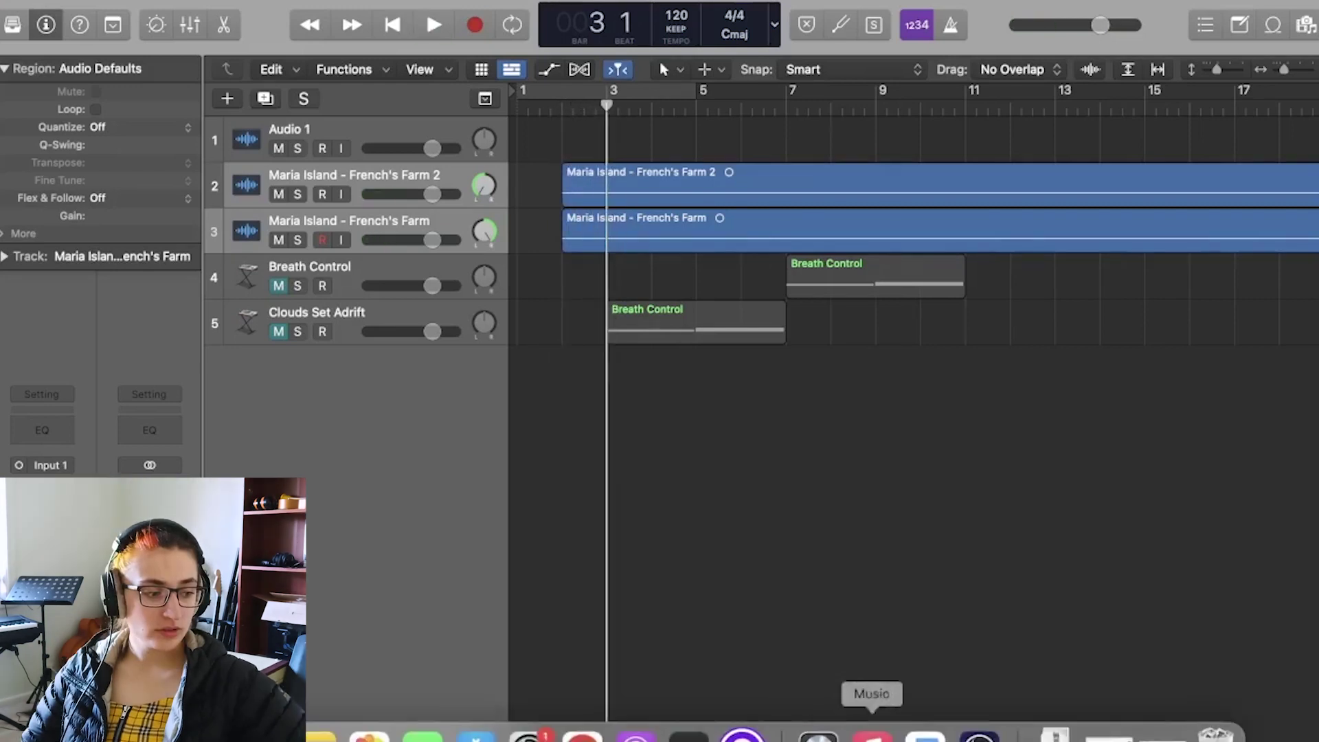
{"action": "left_click", "coordinate": [926, 733]}
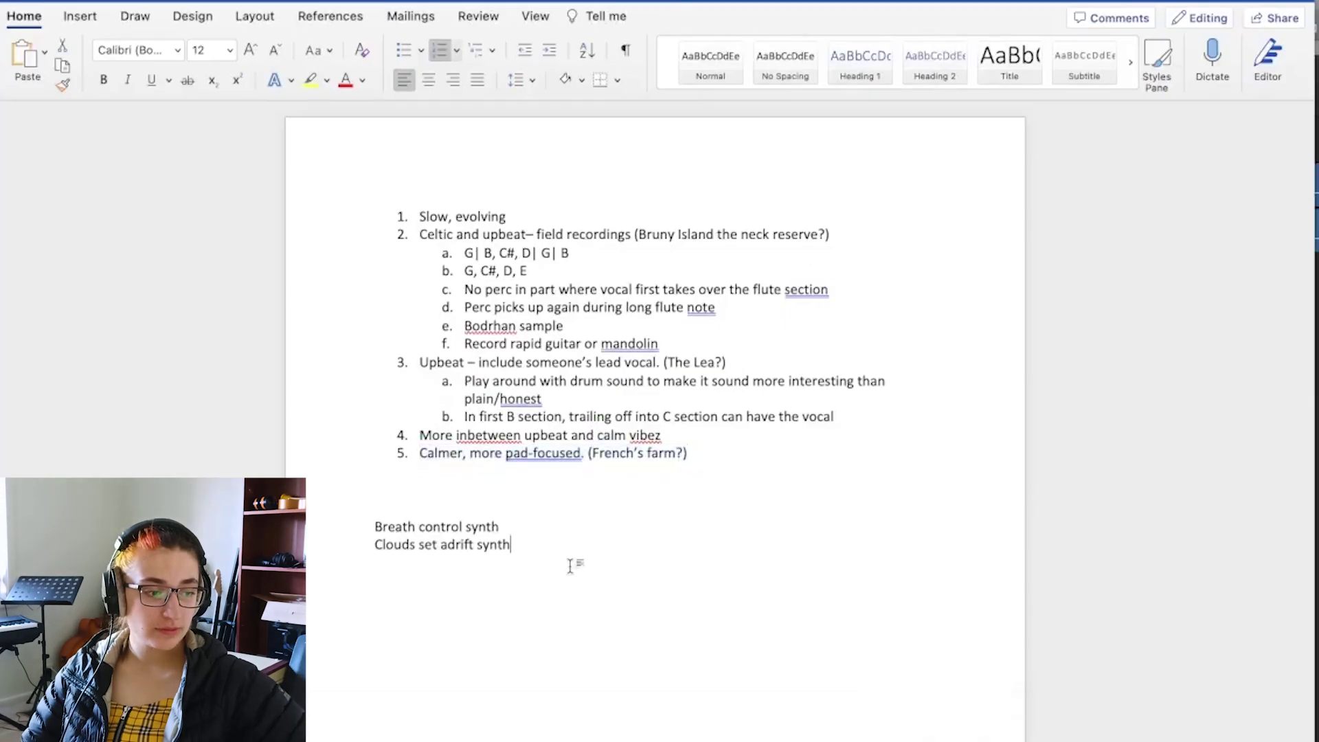
{"action": "left_click_drag", "start_coordinate": [538, 547], "coordinate": [326, 525]}
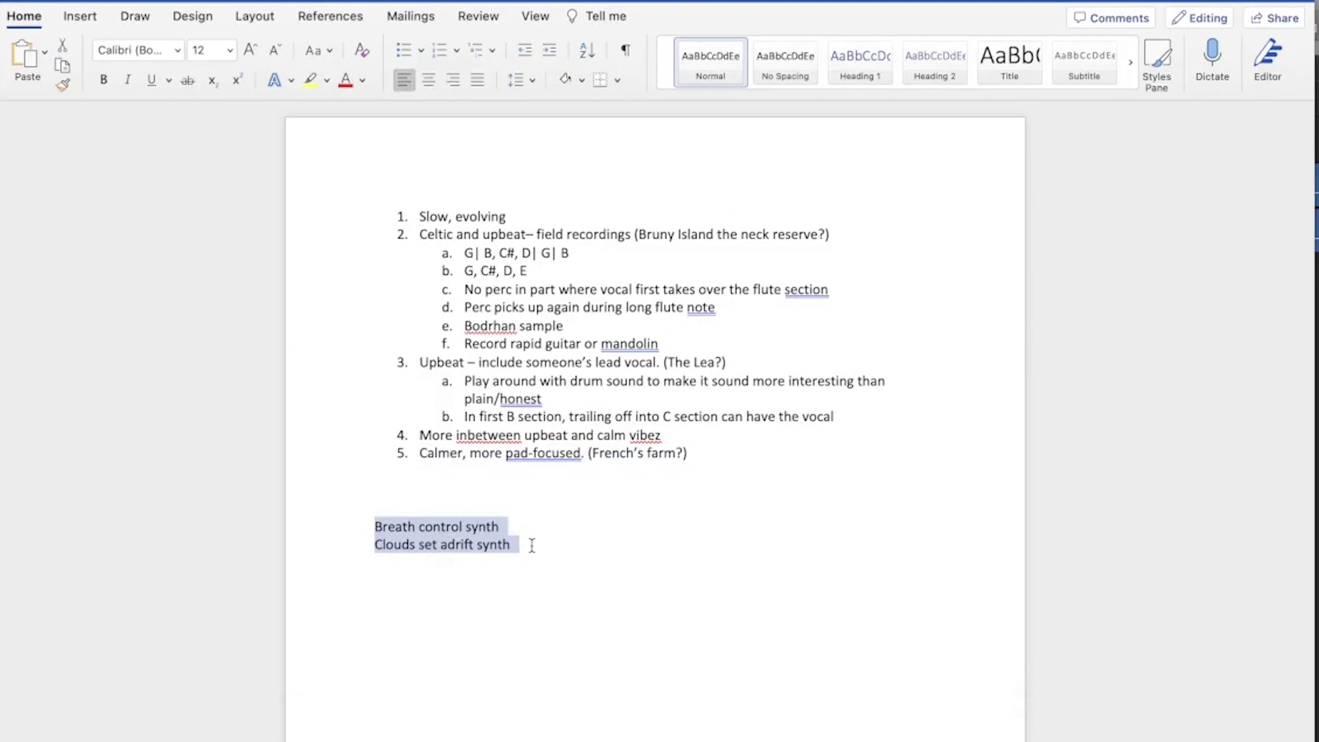
{"action": "key", "text": "super+Tab"}
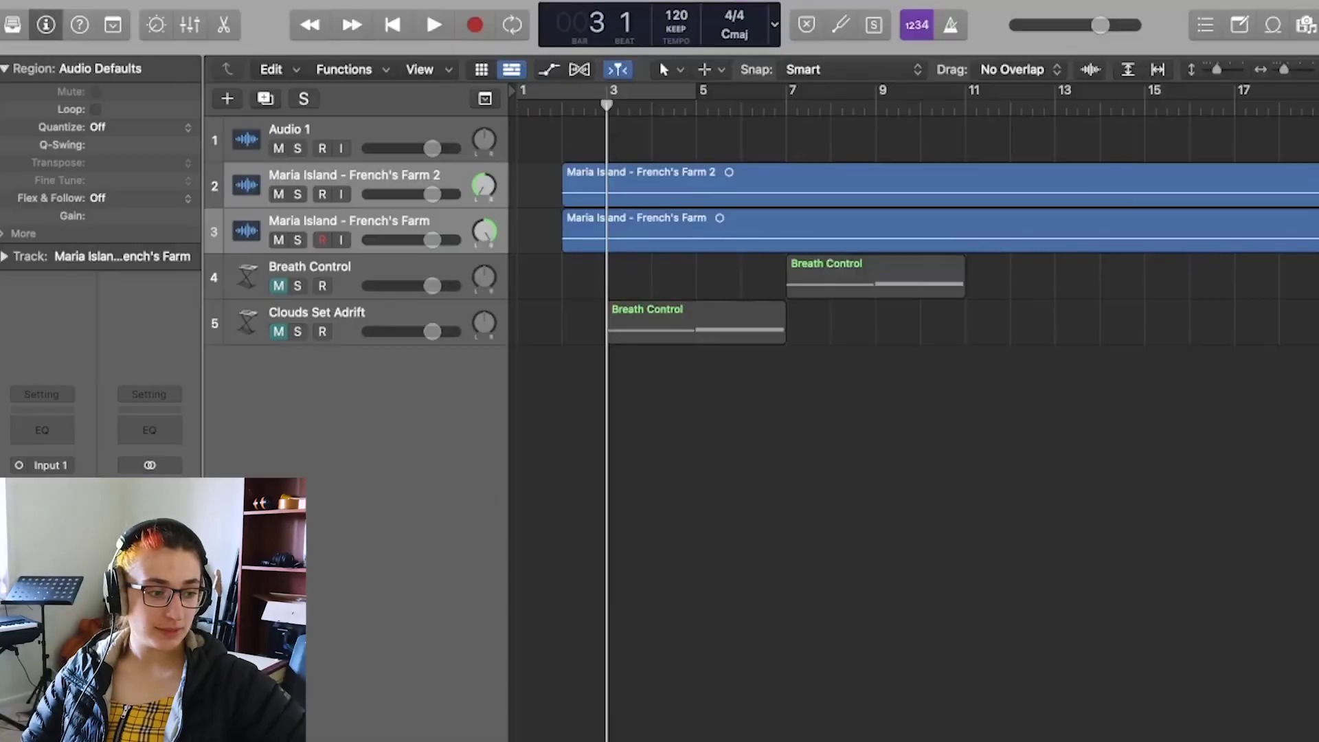
- Unmute the Clouds Set Adrift and Breath Control tracks and play their regions over the field recordings
{"action": "left_click", "coordinate": [279, 332]}
{"action": "key", "text": "space"}
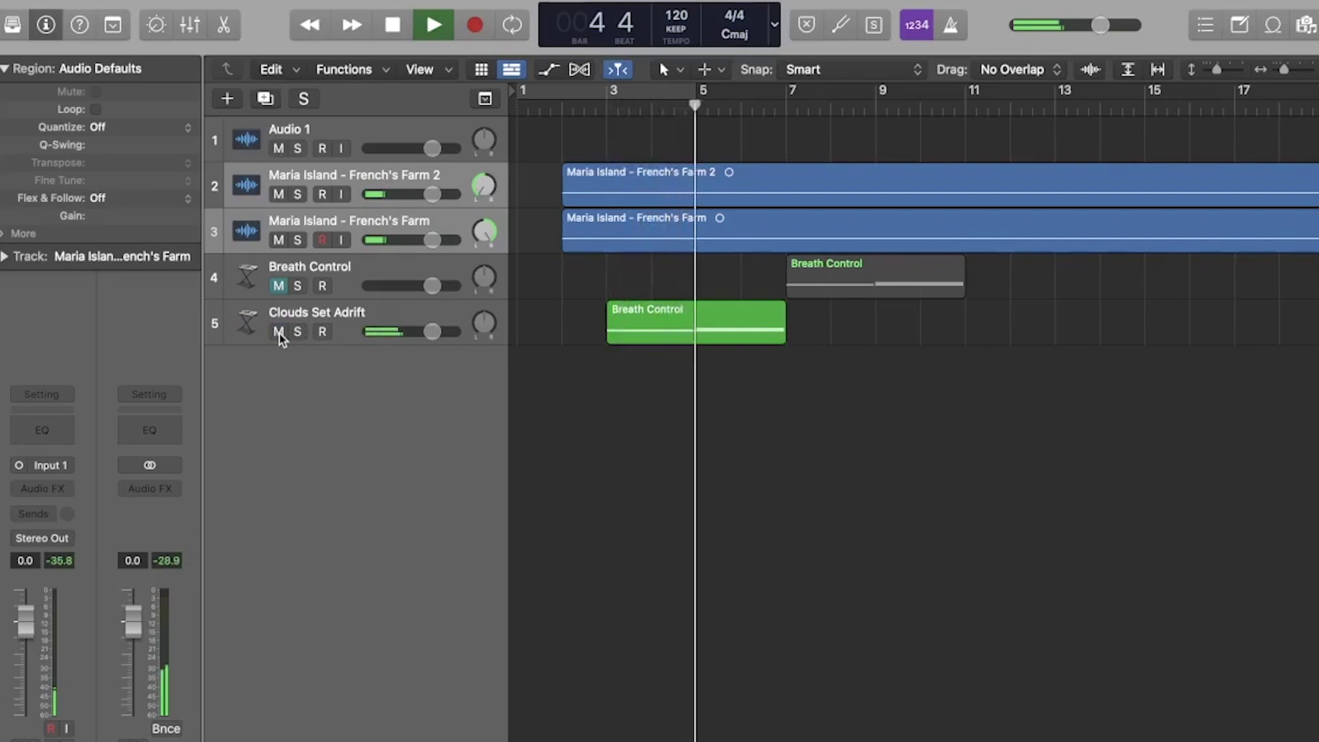
{"action": "left_click", "coordinate": [278, 286]}
{"action": "left_click", "coordinate": [882, 103]}
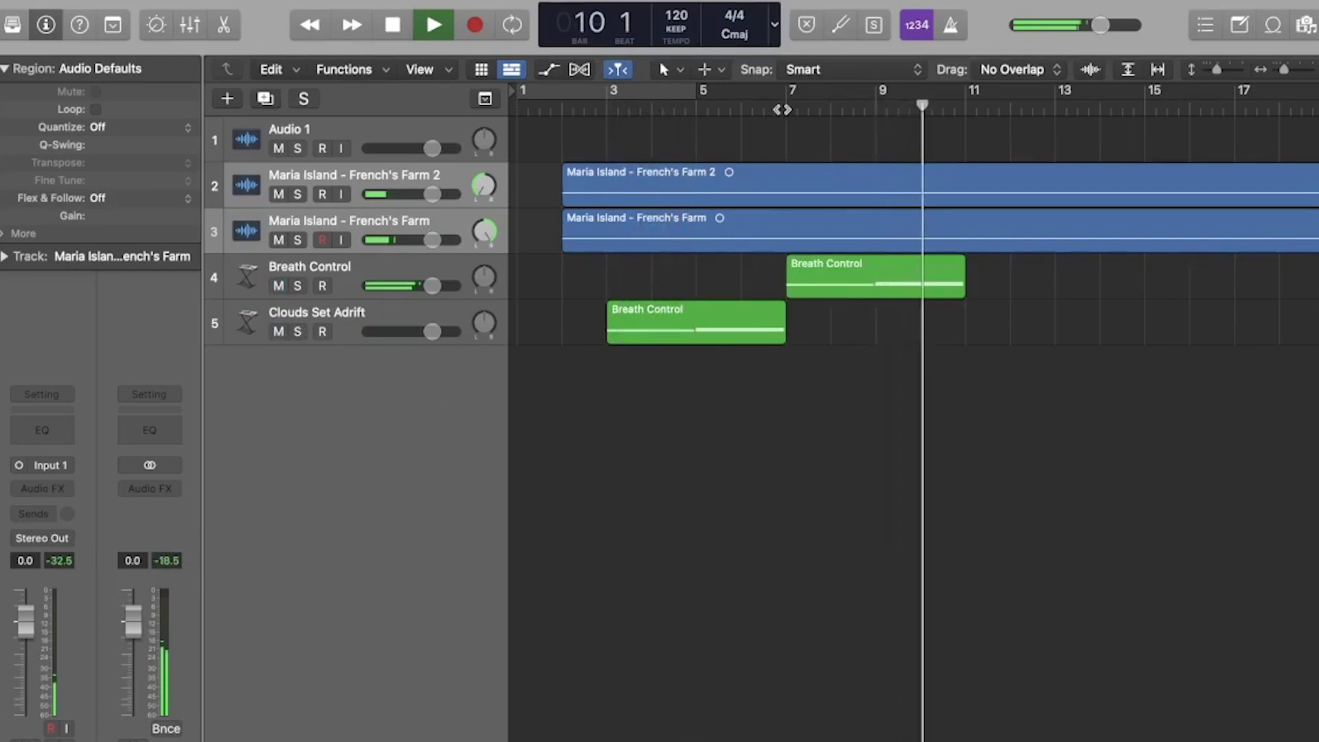
{"action": "key", "text": "space"}
- Solo the Breath Control track, play its region from bar 7 and try Alchemy's Vox Root with Breathing and Just Breathing variations
{"action": "left_click", "coordinate": [354, 286]}
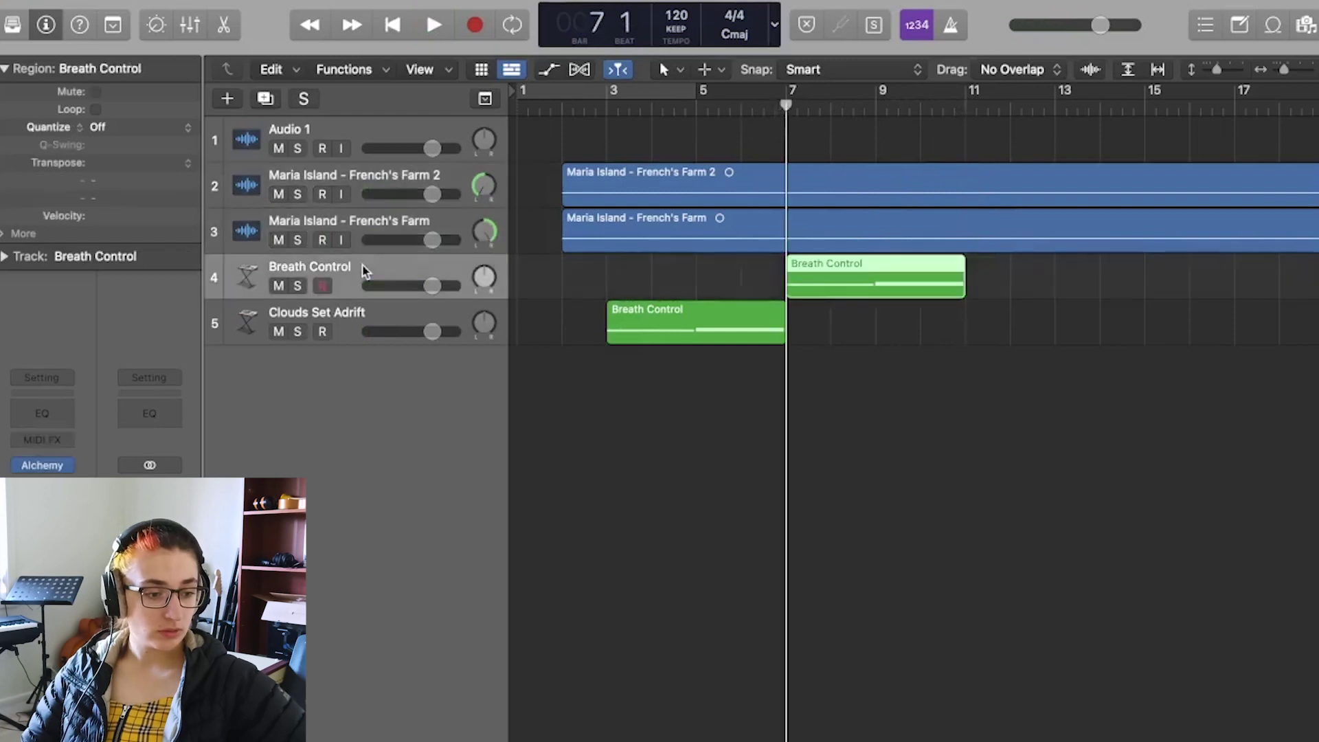
{"action": "left_click", "coordinate": [298, 285]}
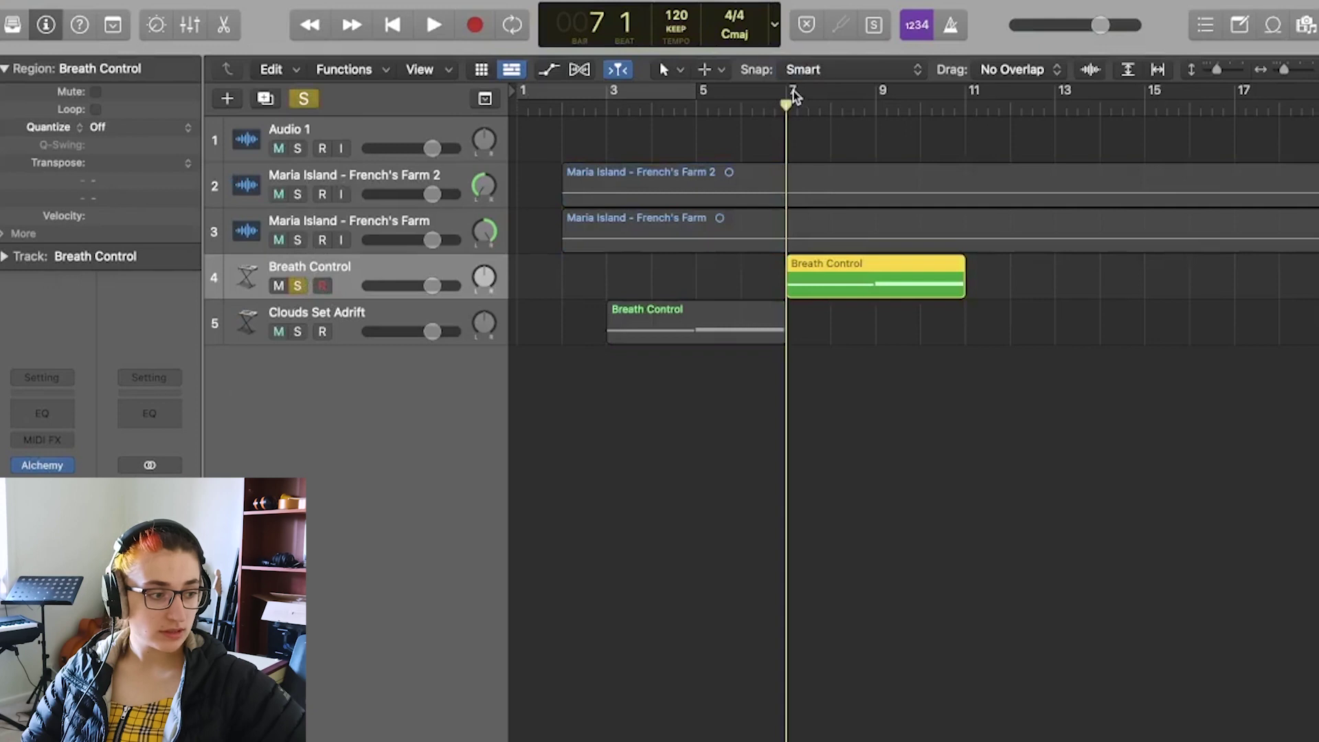
{"action": "key", "text": "v"}
{"action": "key", "text": "space"}
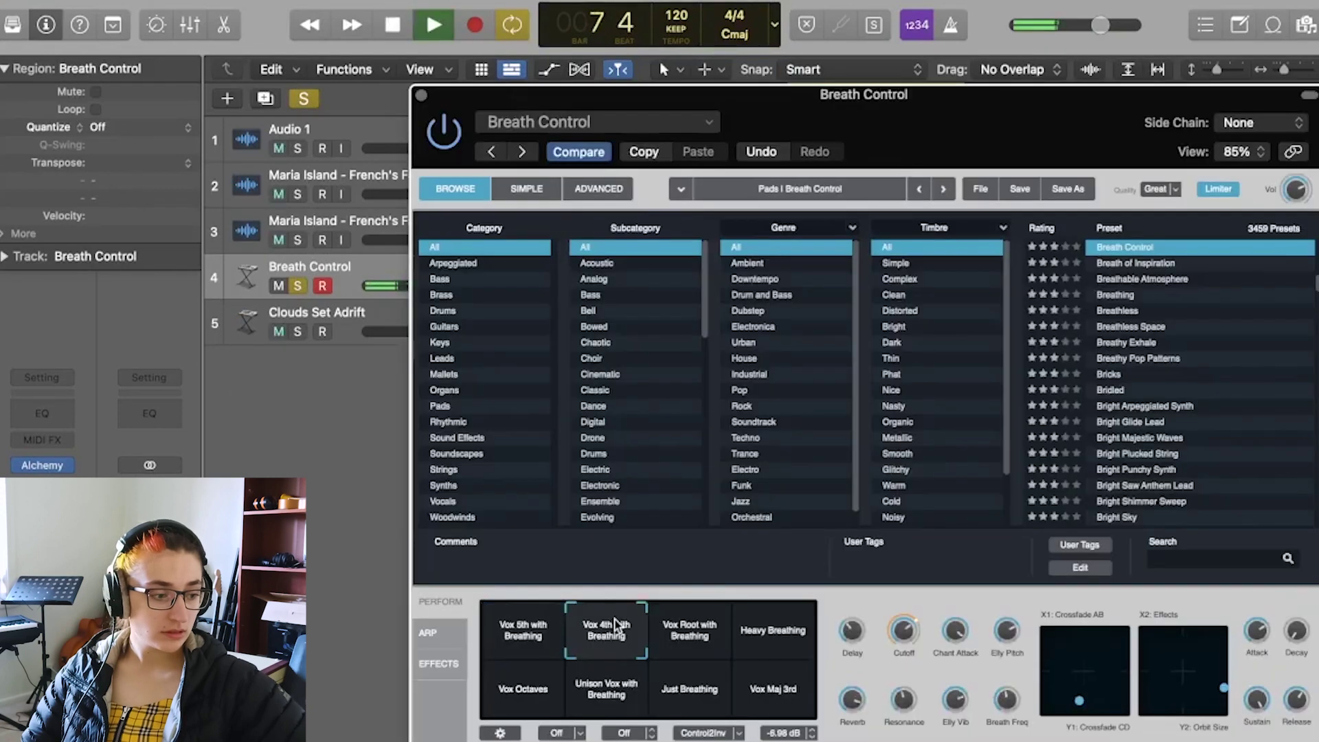
{"action": "left_click", "coordinate": [687, 628]}
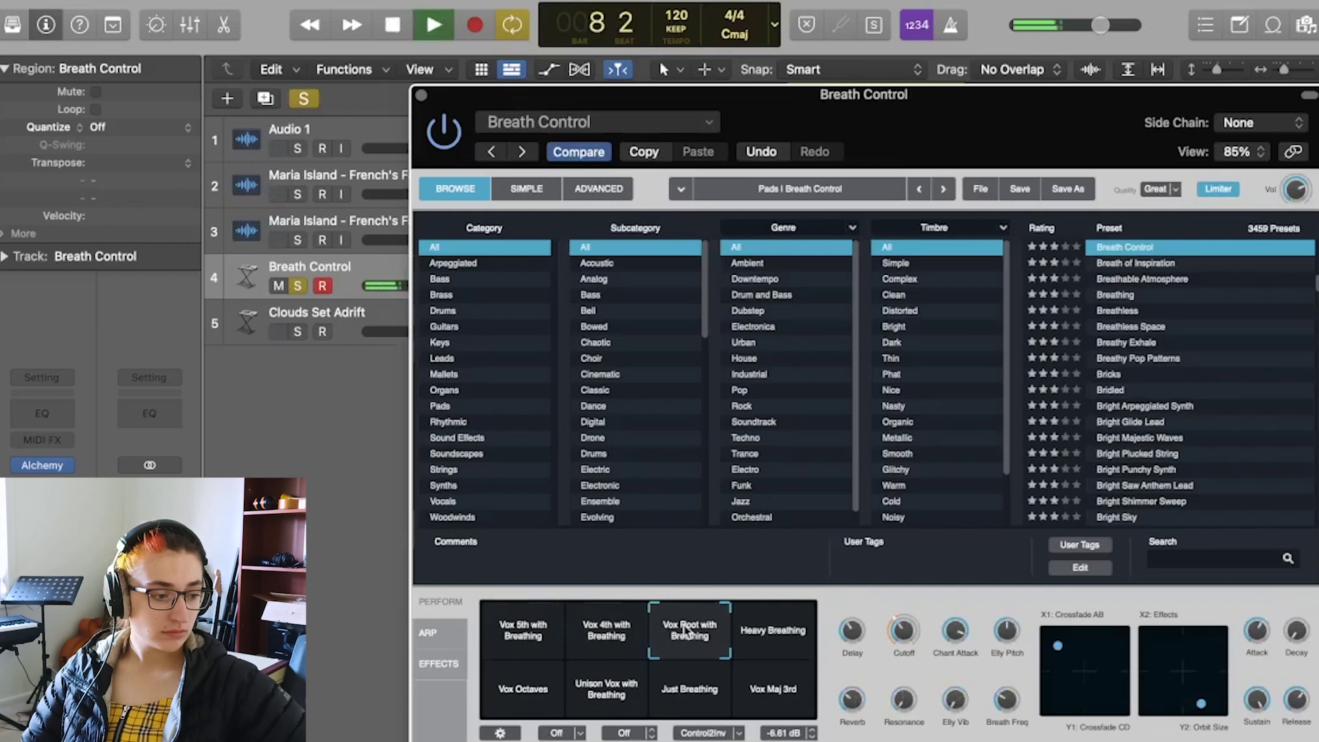
{"action": "left_click", "coordinate": [696, 684]}
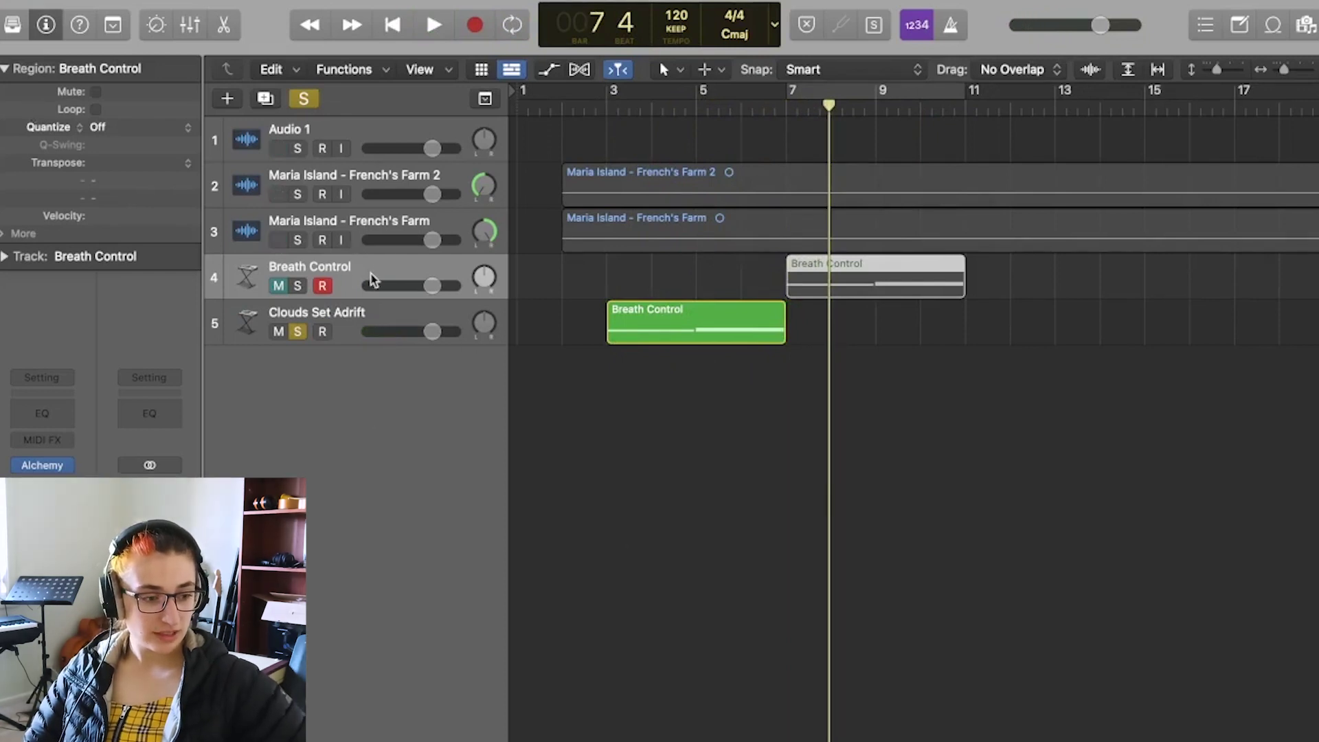
- Delete the Breath Control track together with its region and place the playhead at bar 3
{"action": "key", "text": "Delete"}
{"action": "key", "text": "super+Delete"}
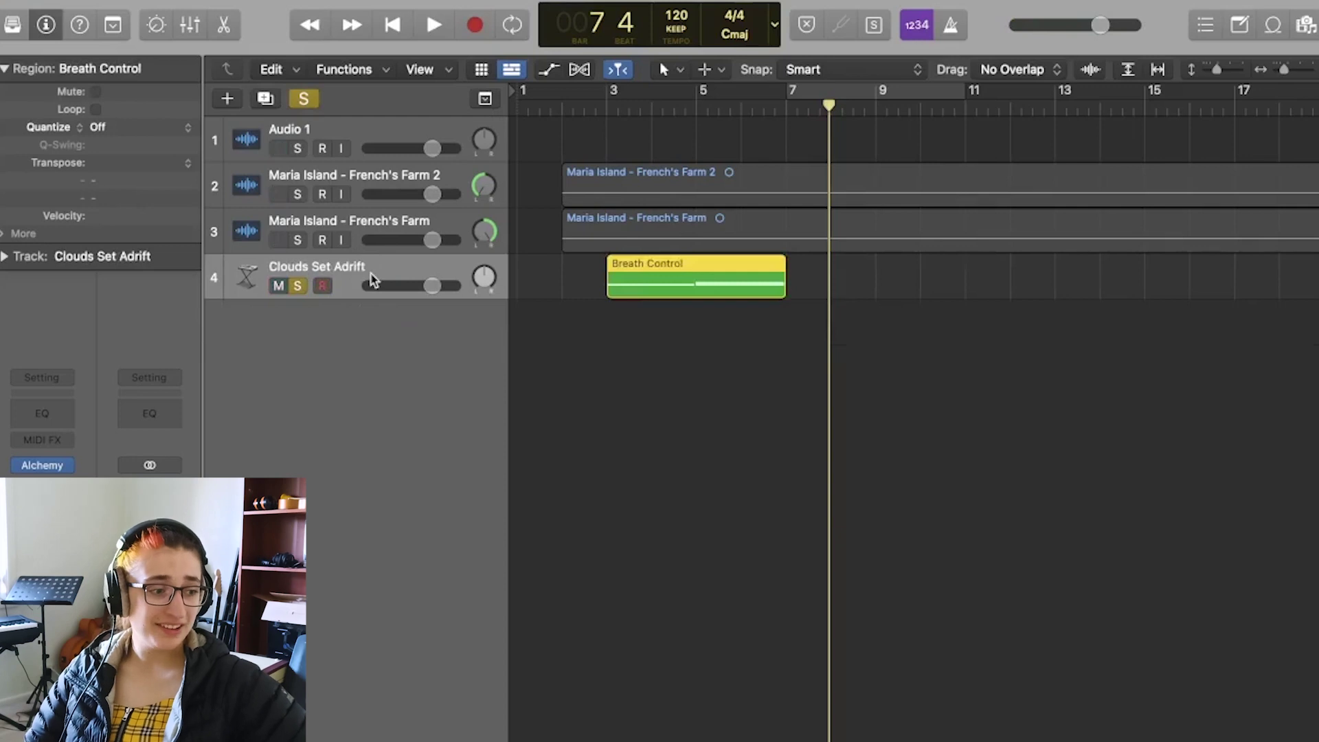
{"action": "left_click", "coordinate": [603, 108]}
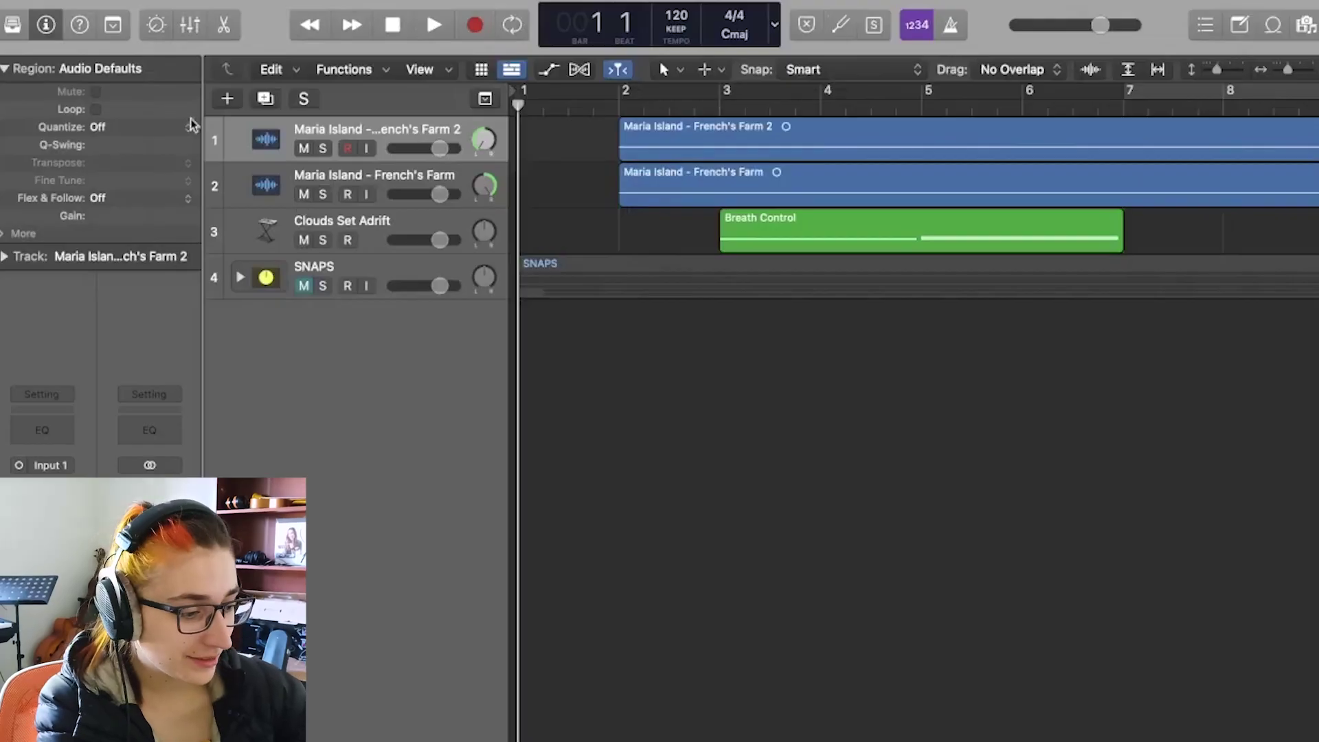
- Add a Drummer track, audition Levi, choose Graham from the Songwriter genre and make the beat pattern simpler
{"action": "left_click", "coordinate": [226, 98]}
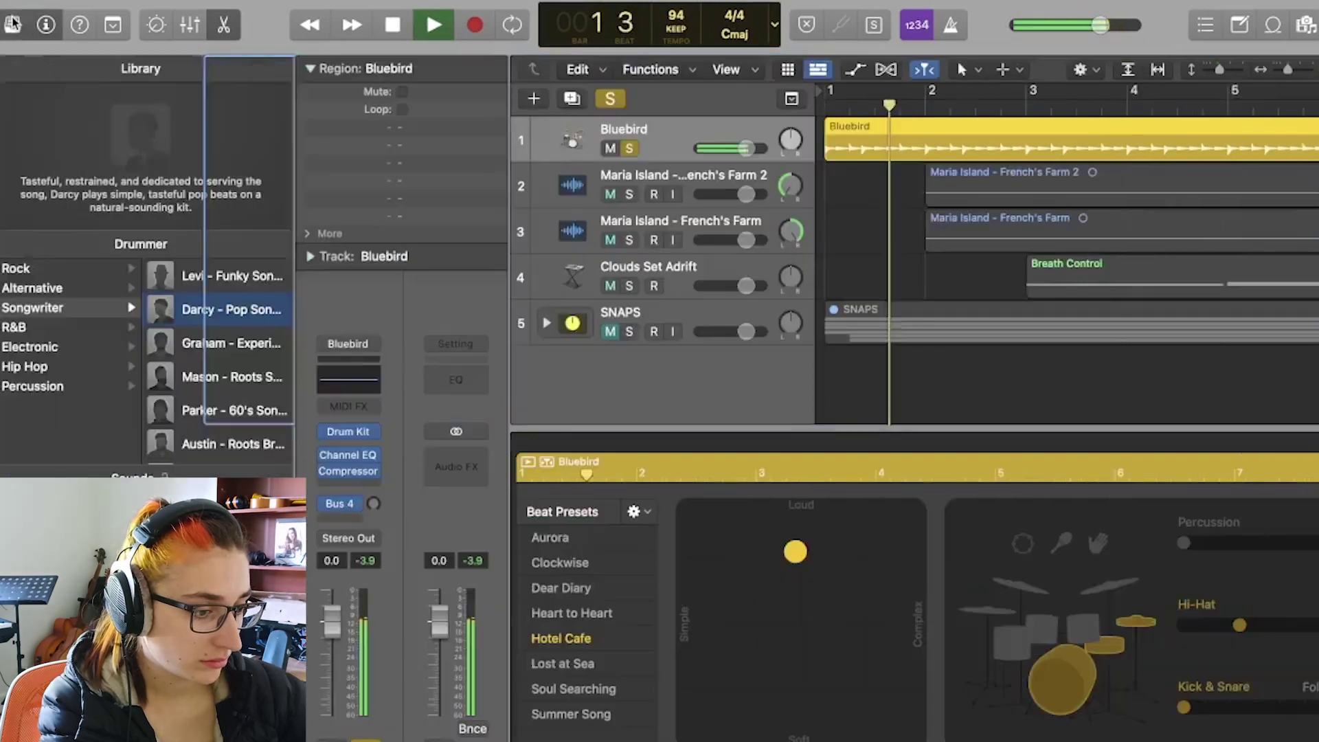
{"action": "left_click", "coordinate": [233, 276]}
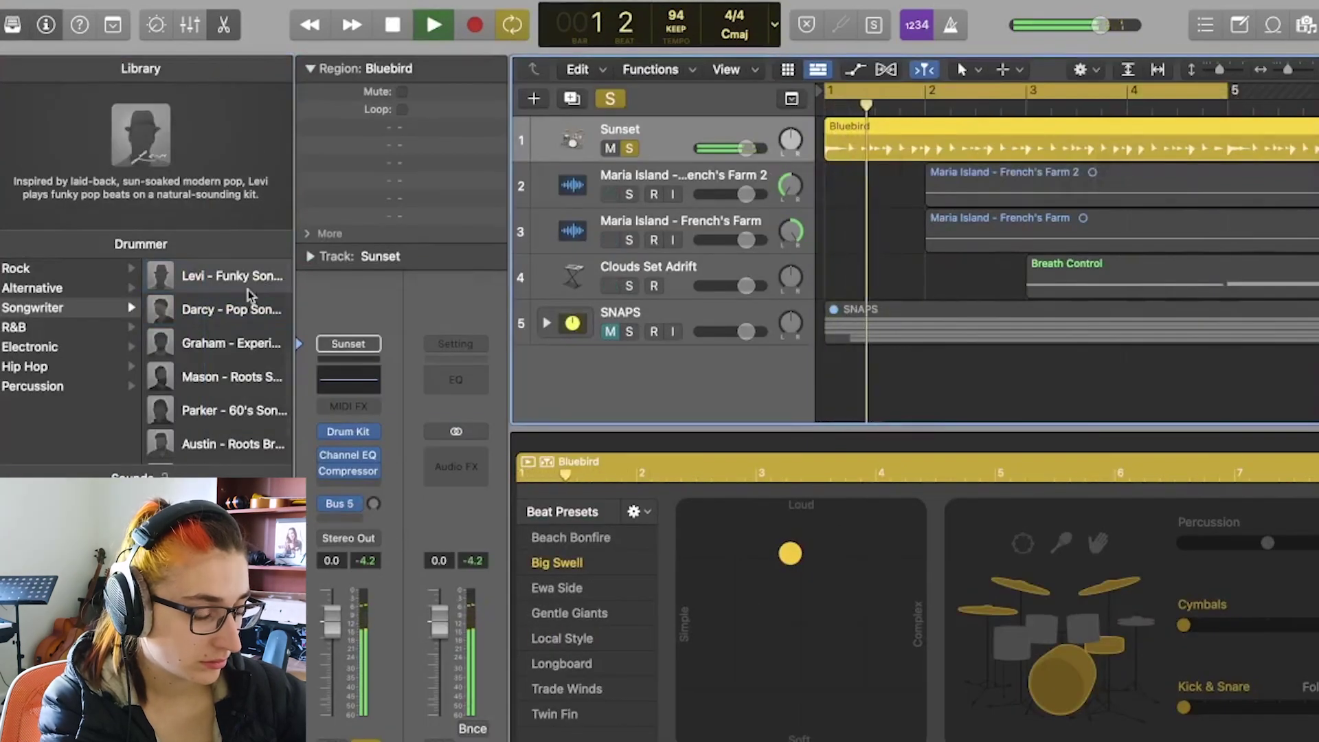
{"action": "left_click", "coordinate": [232, 343]}
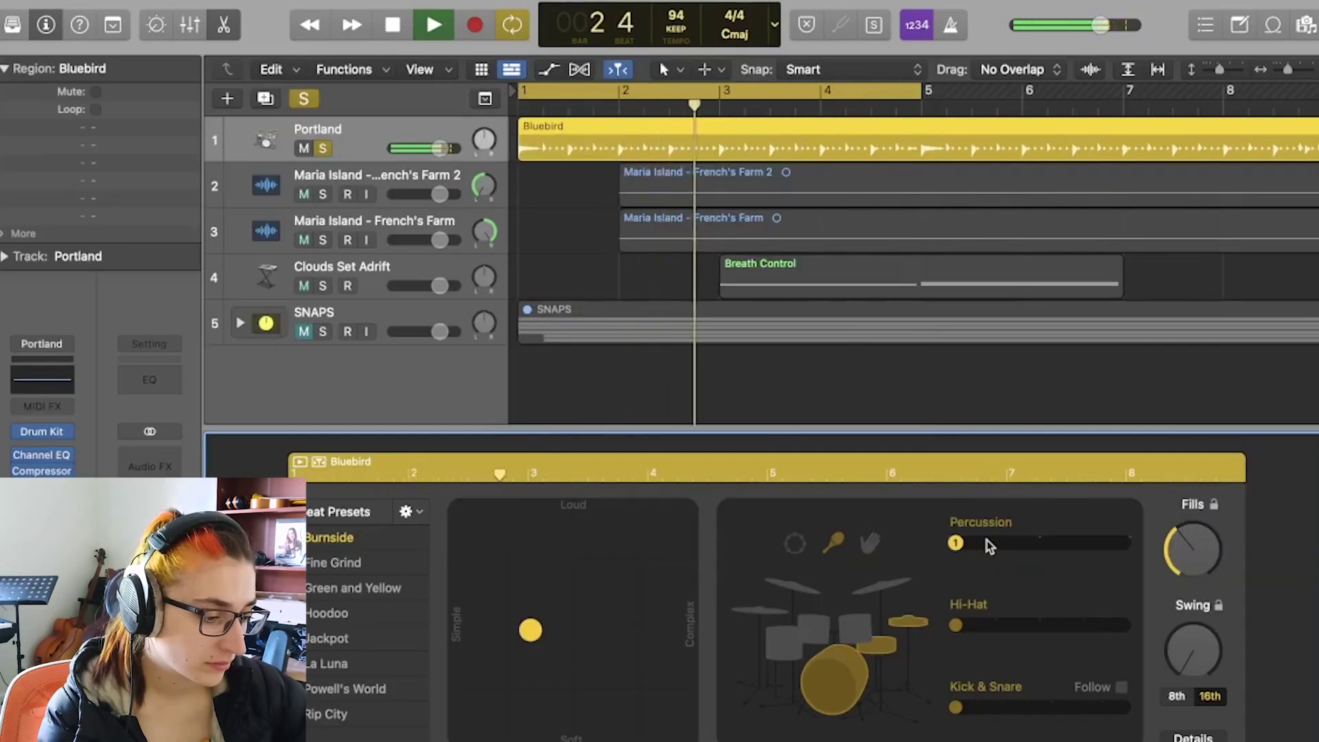
{"action": "left_click_drag", "start_coordinate": [531, 629], "coordinate": [472, 620]}
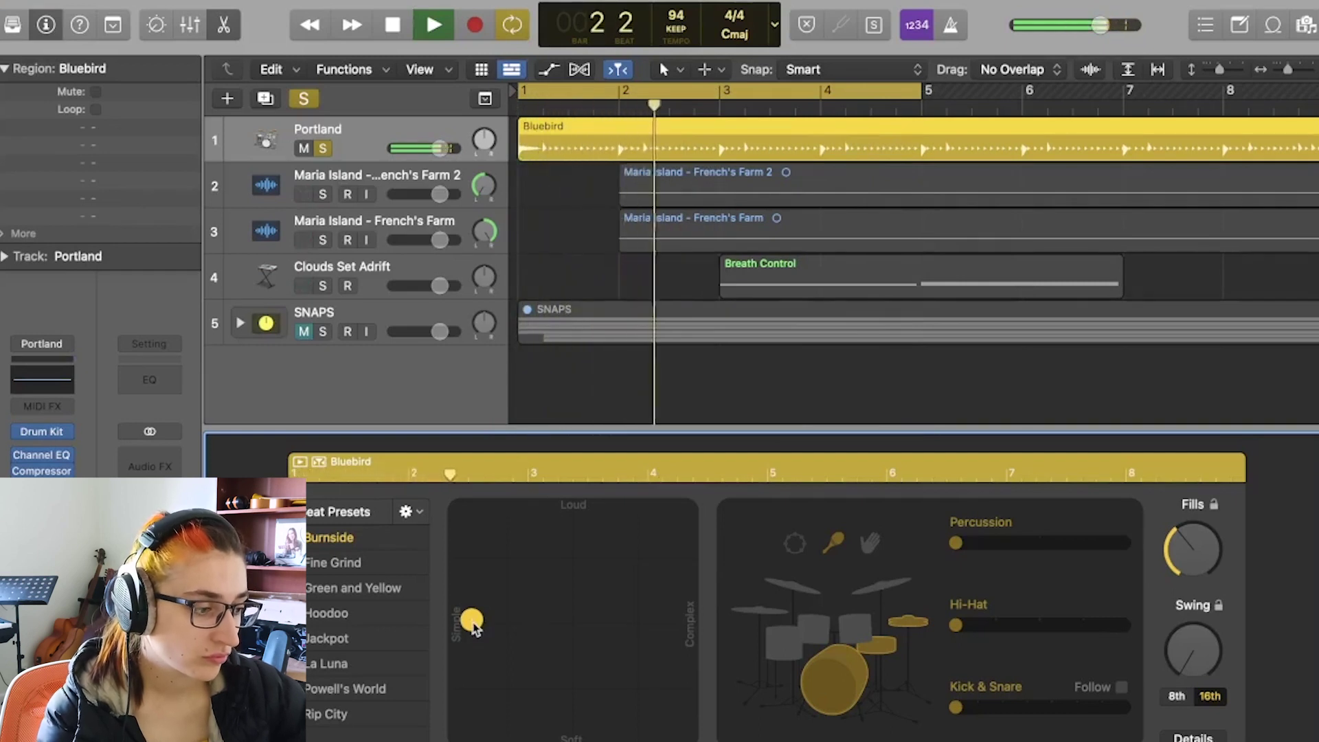
{"action": "key", "text": "space"}
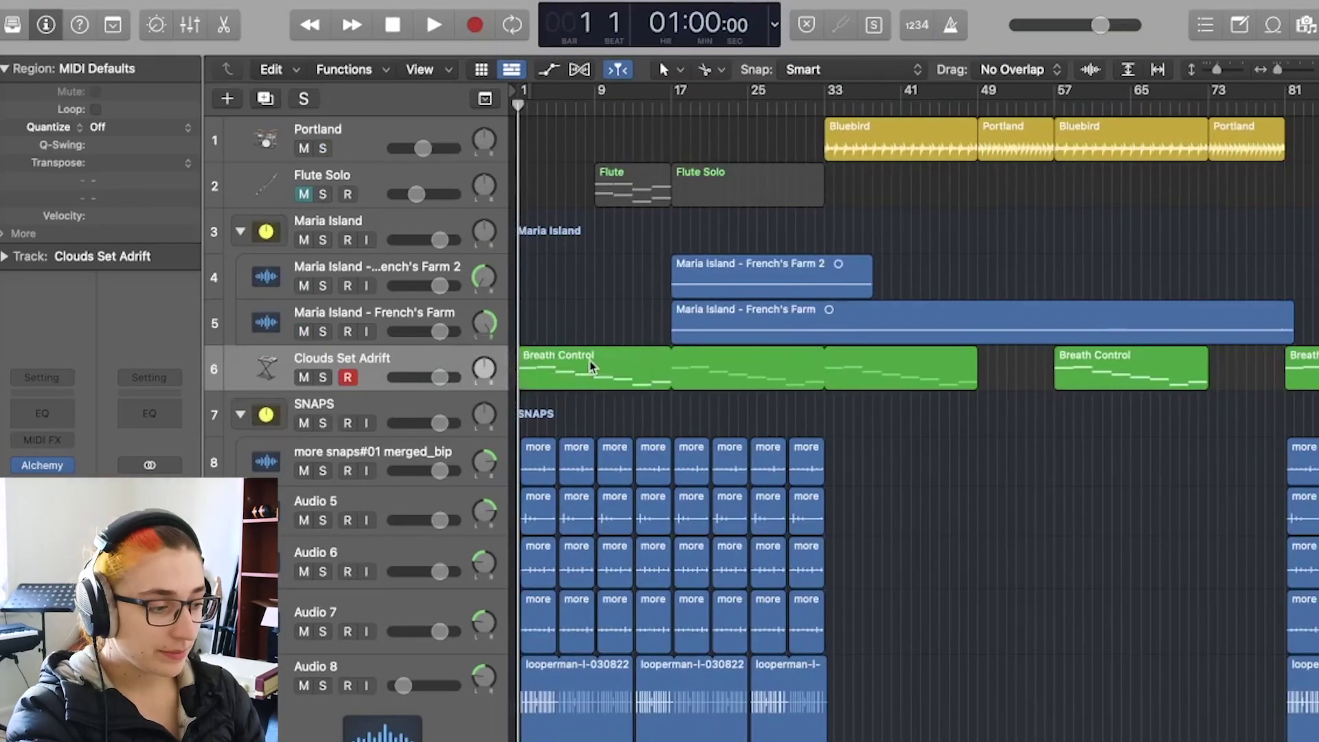
- Examine the descending notes of the first Breath Control region in the Piano Roll
{"action": "left_click", "coordinate": [592, 366]}
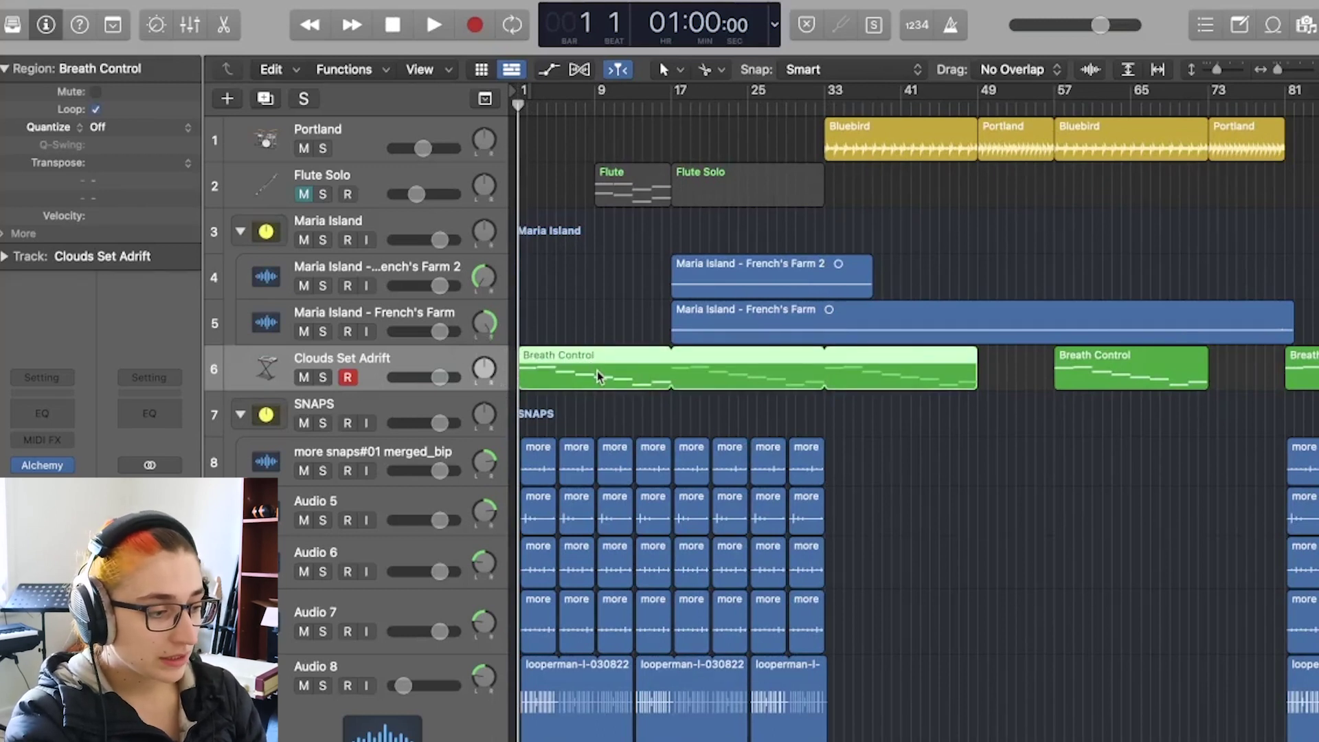
{"action": "double_click", "coordinate": [596, 371]}
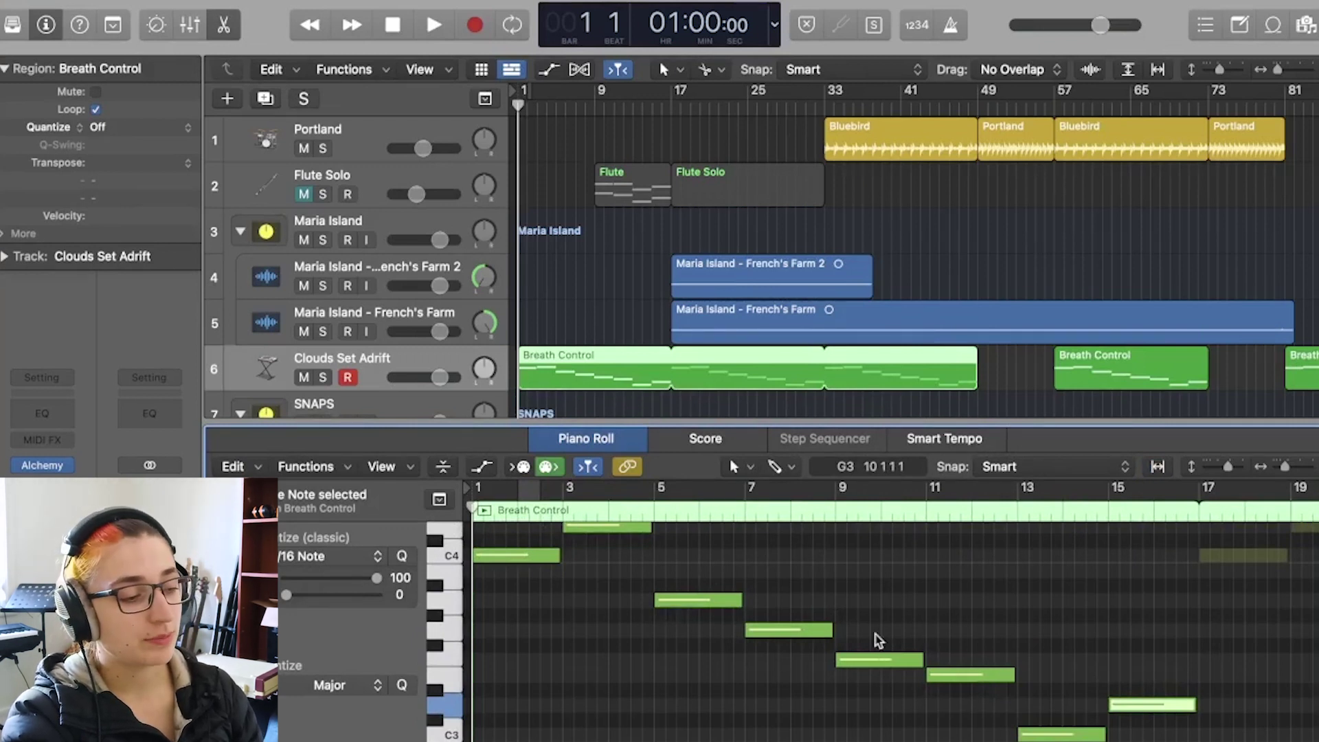
{"action": "key", "text": "e"}
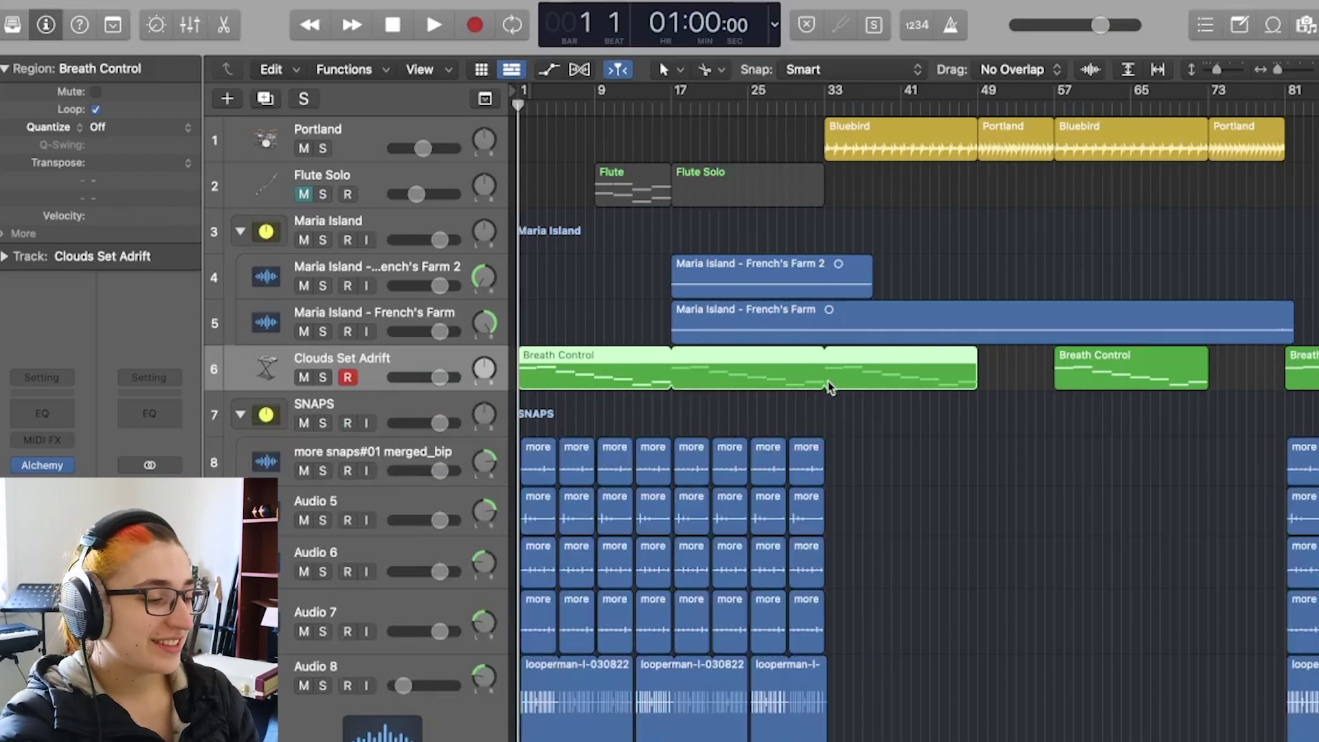
- Play the Clouds Set Adrift pad from the start and lower its Alchemy Attack to about 12.8%
{"action": "key", "text": "space"}
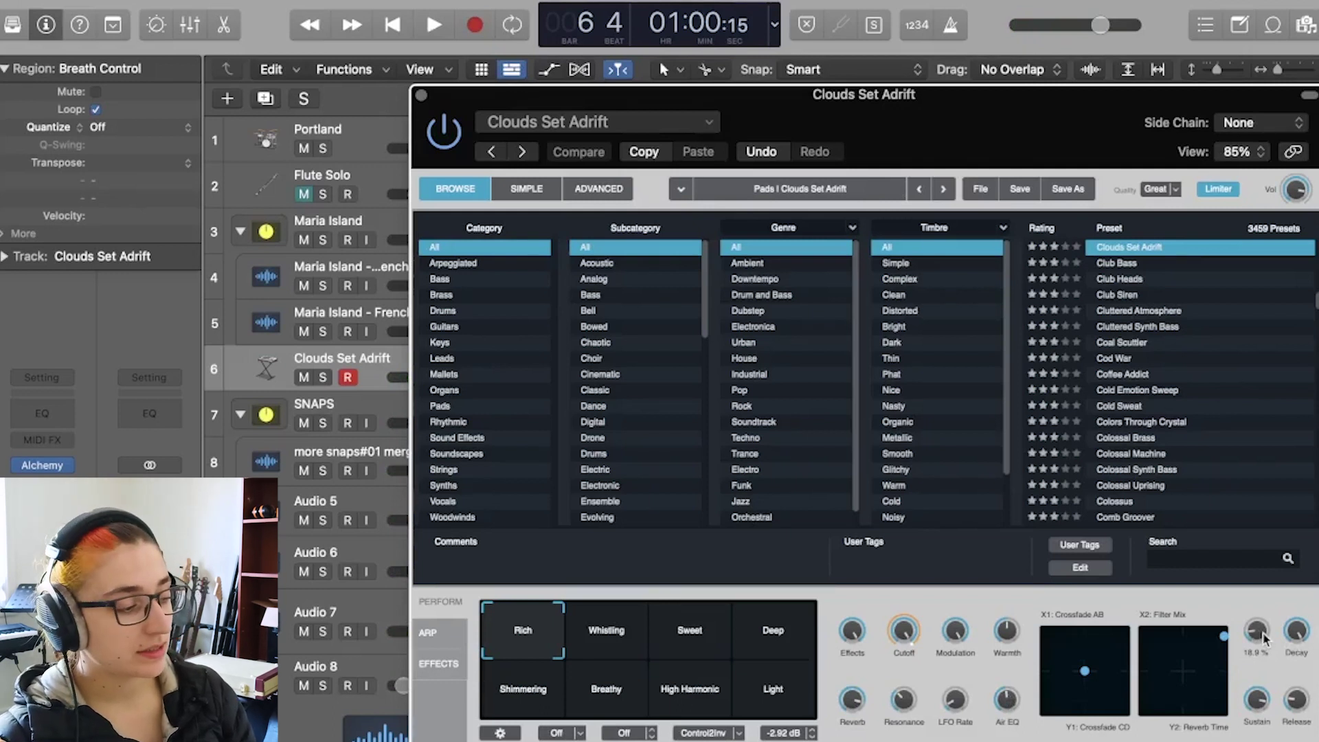
{"action": "left_click_drag", "start_coordinate": [1262, 638], "coordinate": [1261, 636]}
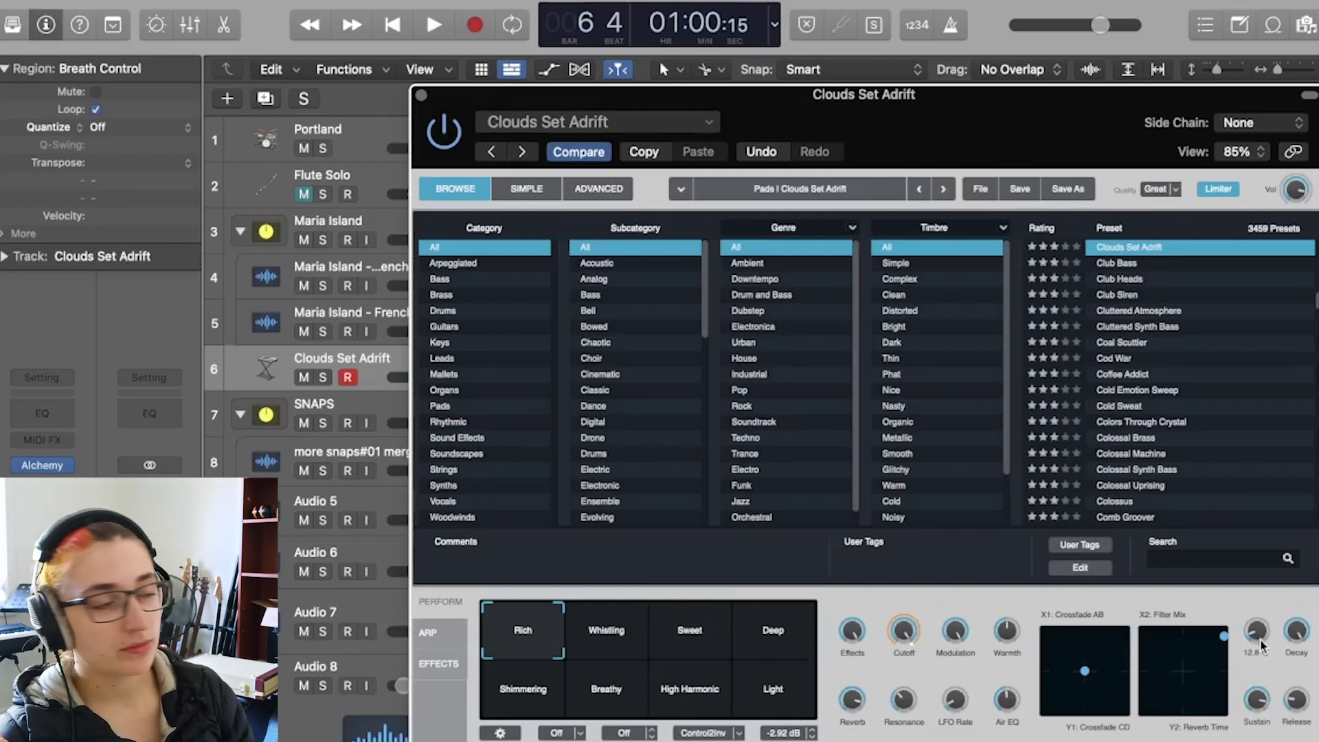
{"action": "left_click", "coordinate": [421, 94]}
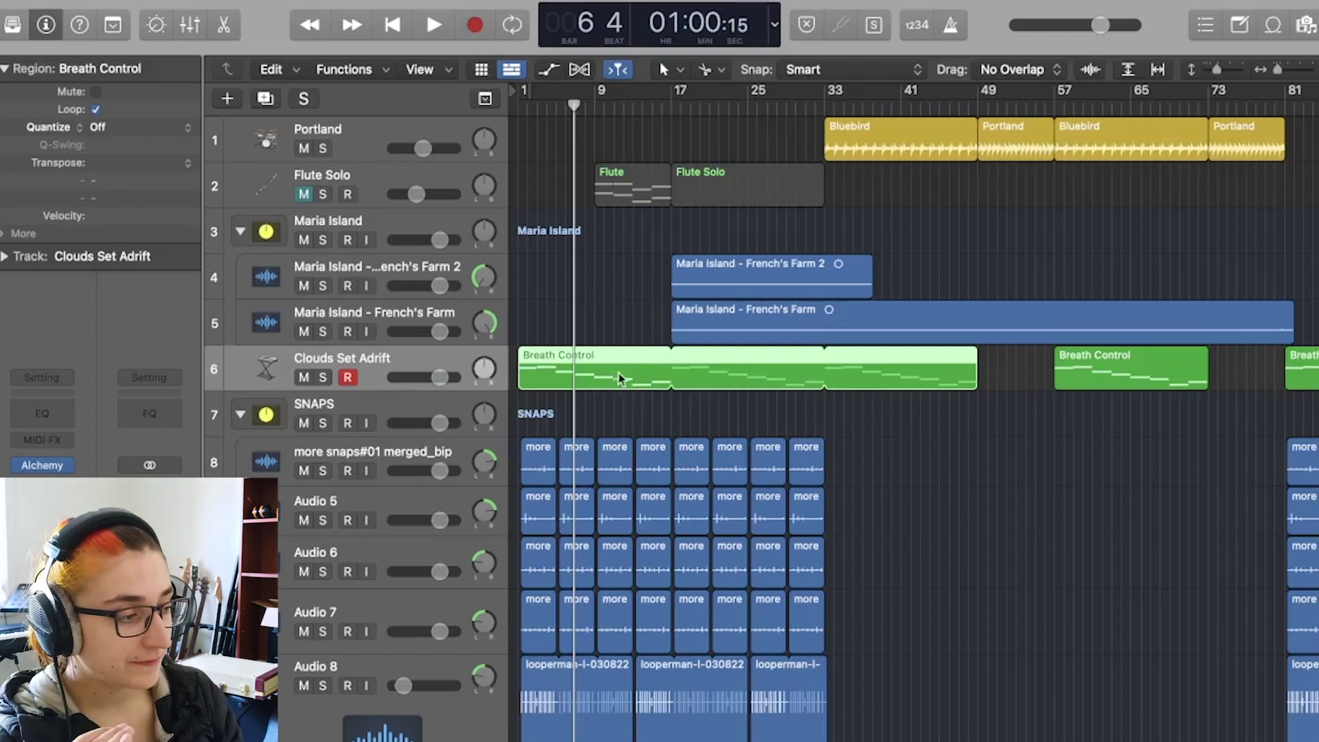
- Examine the drum arrangement from bar 33 onward, selecting the Portland region at bar 49
{"action": "scroll", "coordinate": [757, 398], "scroll_direction": "right", "scroll_amount": 6}
{"action": "left_click", "coordinate": [793, 185]}
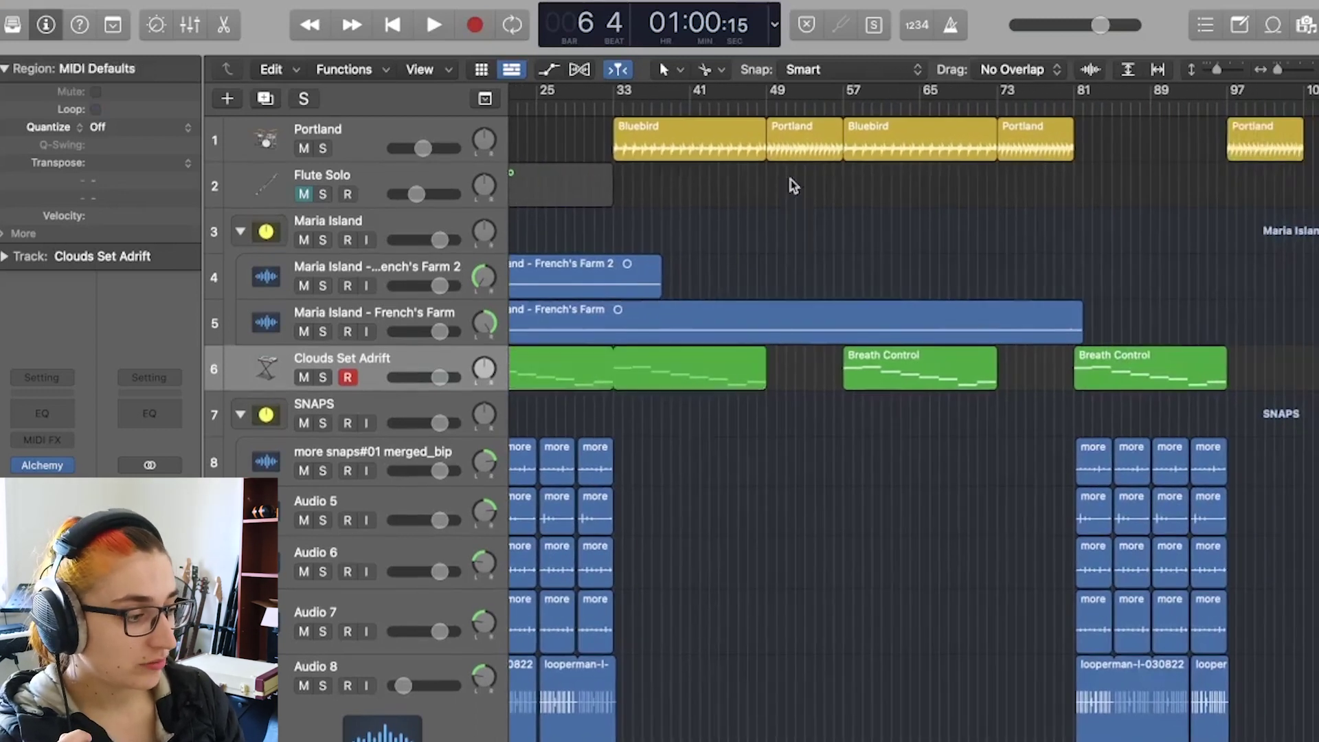
{"action": "left_click", "coordinate": [794, 140]}
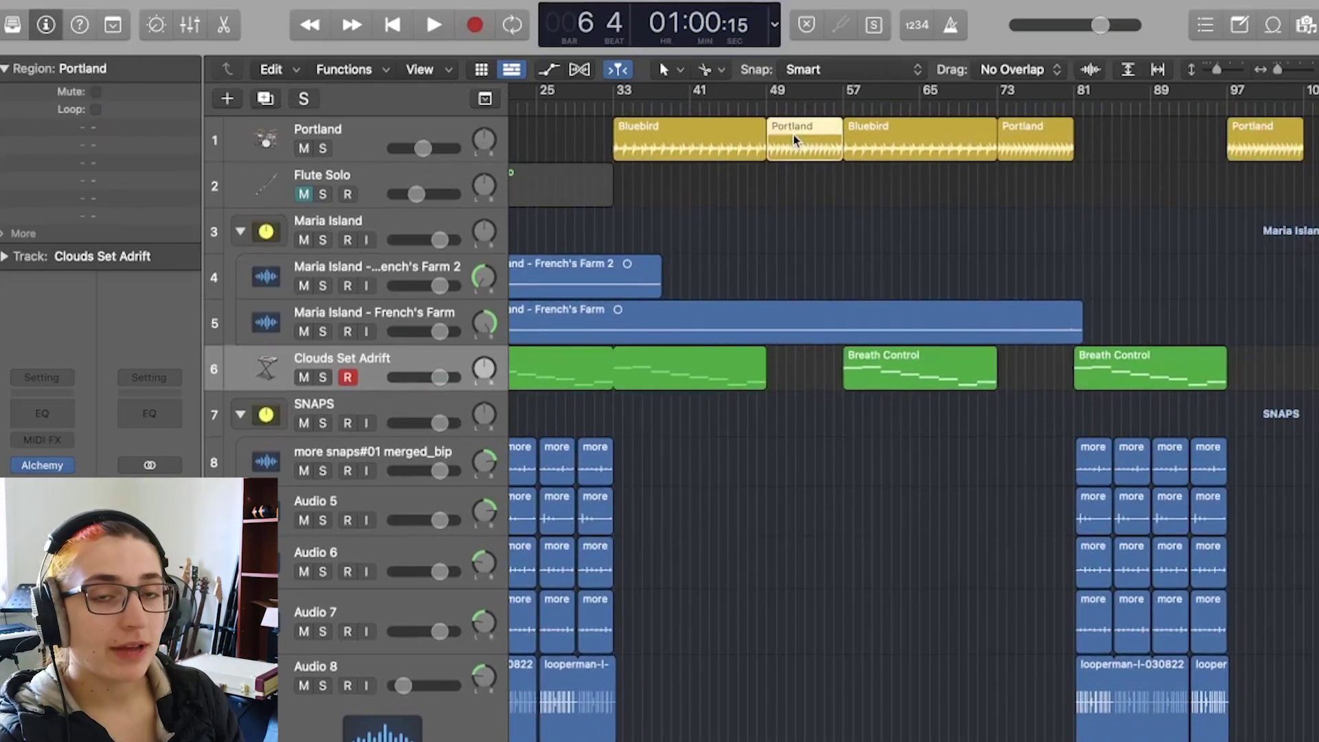
- Unmute the Flute Solo track and play the arrangement from bar 8, jumping ahead to the flute solo at bar 17
{"action": "scroll", "coordinate": [795, 140], "scroll_direction": "left", "scroll_amount": 6}
{"action": "left_click", "coordinate": [576, 130]}
{"action": "left_click_drag", "start_coordinate": [575, 107], "coordinate": [585, 106]}
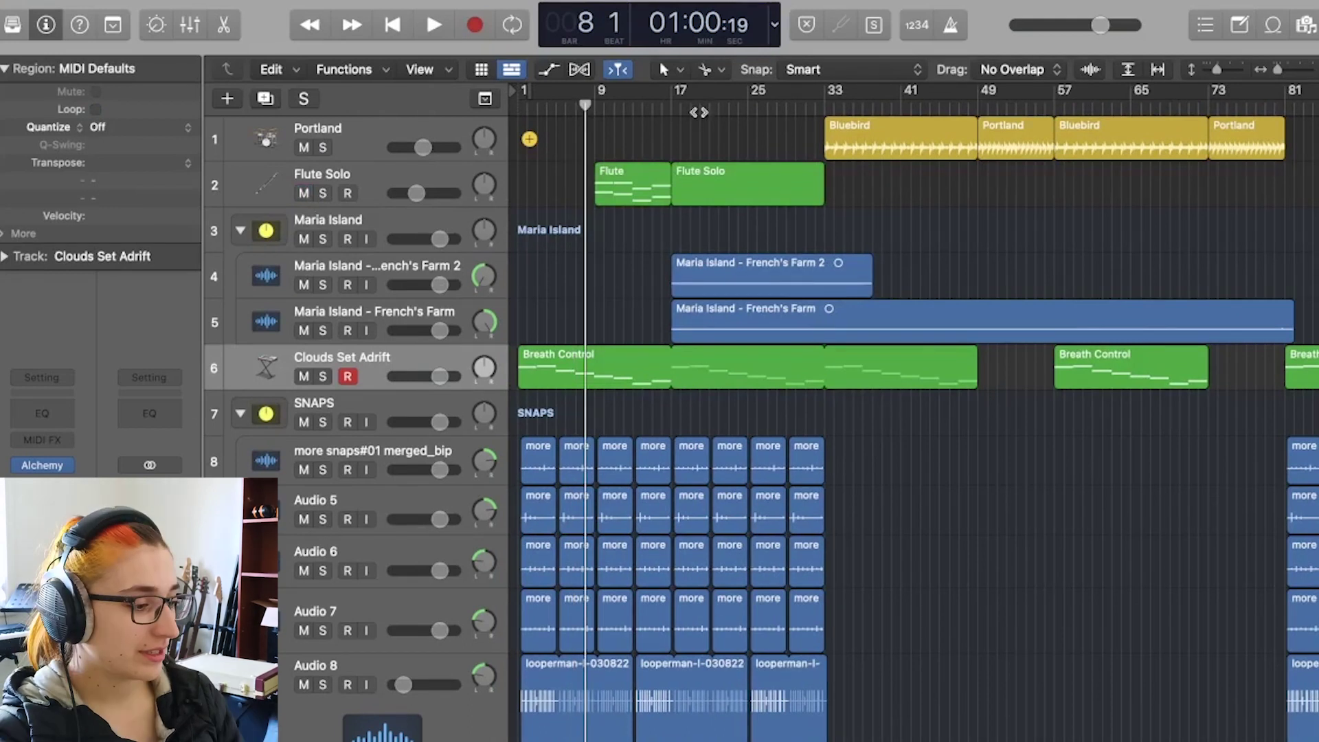
{"action": "key", "text": "space"}
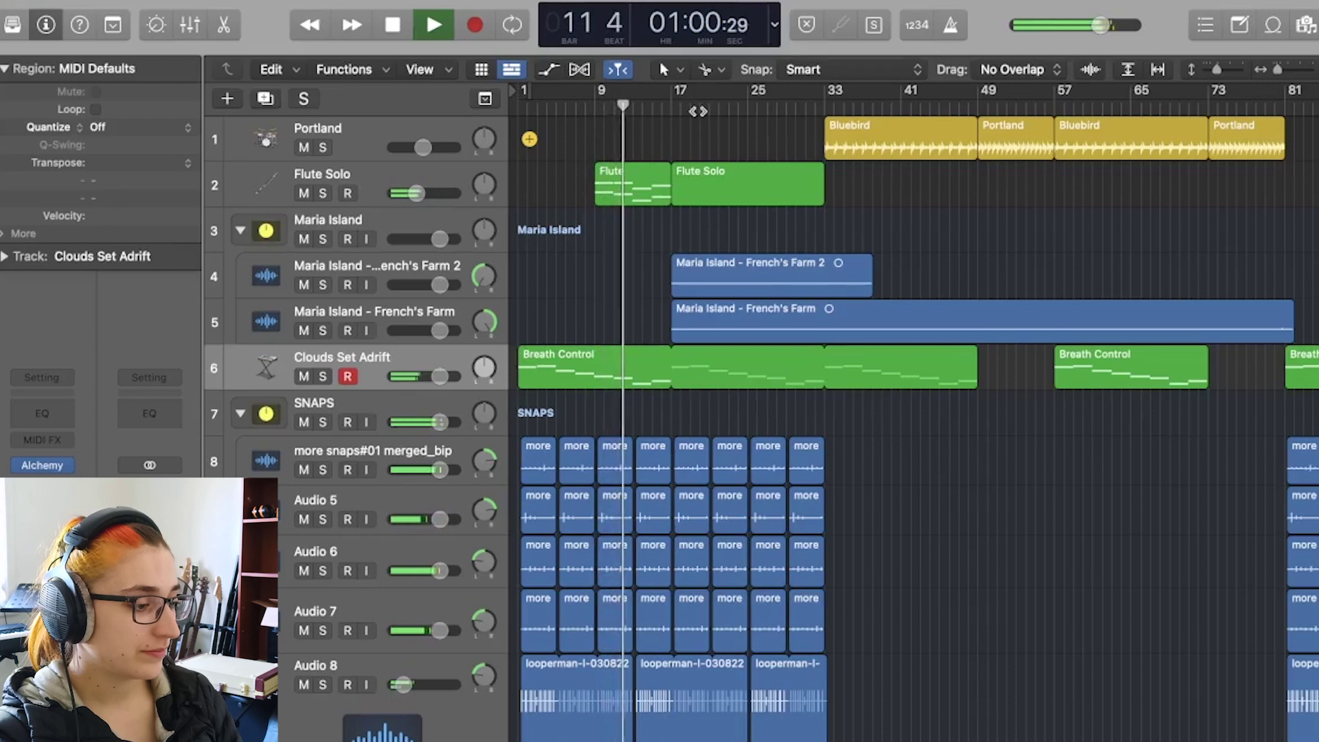
{"action": "left_click", "coordinate": [676, 93]}
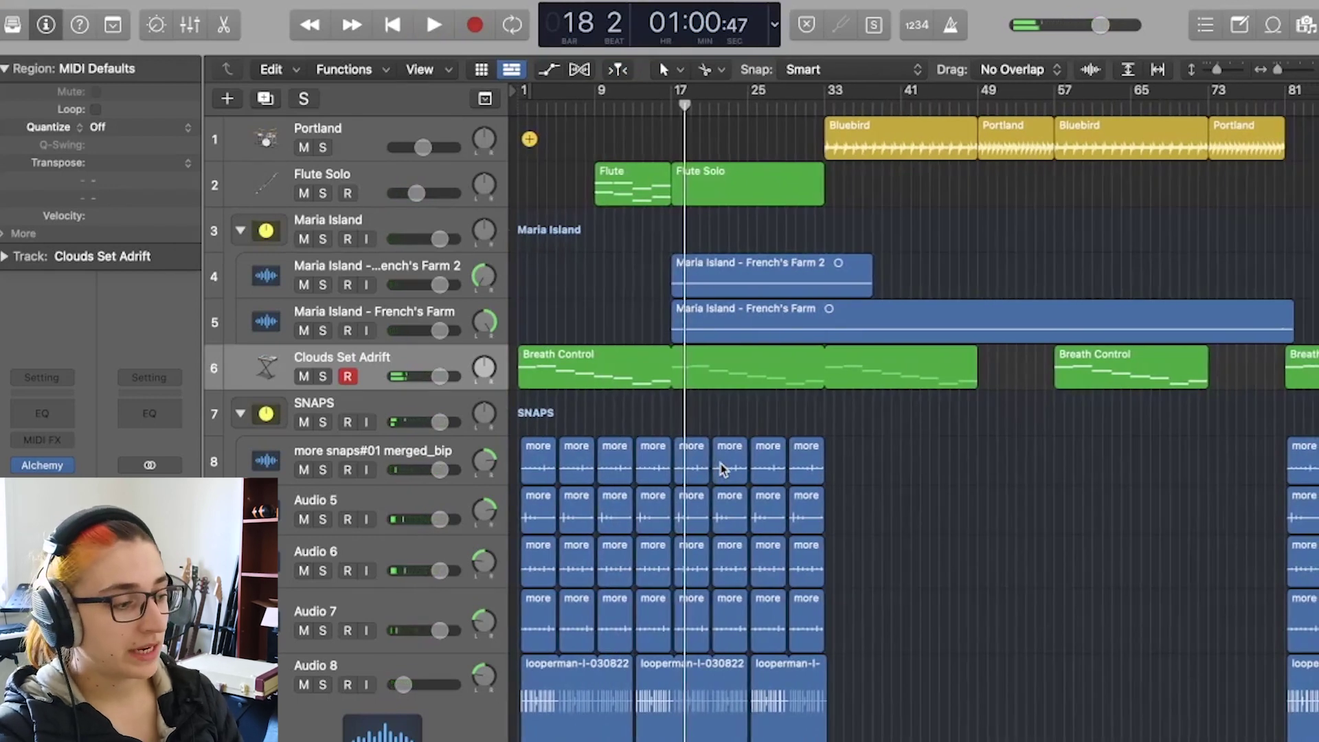
- Select the Flute Solo region and examine the rest of the arrangement up to the final Portland drum region at bar 97
{"action": "left_click", "coordinate": [789, 199]}
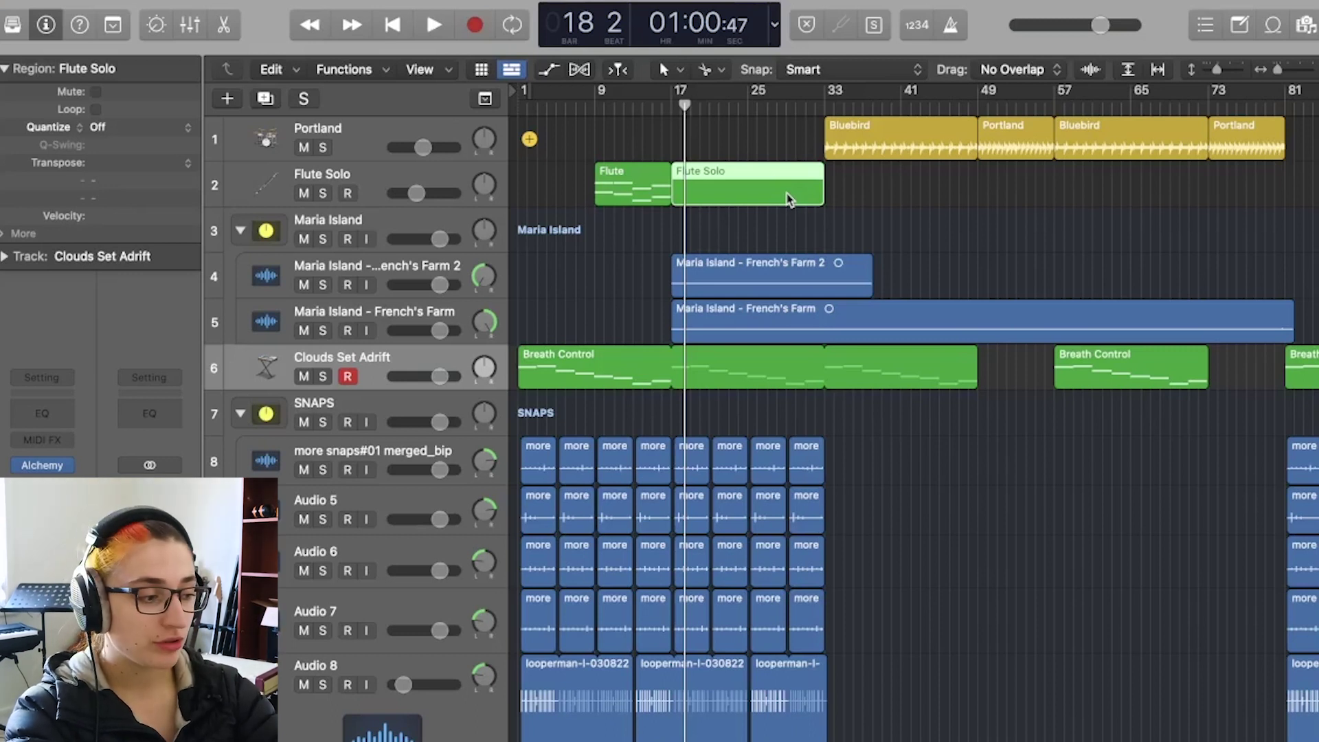
{"action": "scroll", "coordinate": [807, 184], "scroll_direction": "right", "scroll_amount": 5}
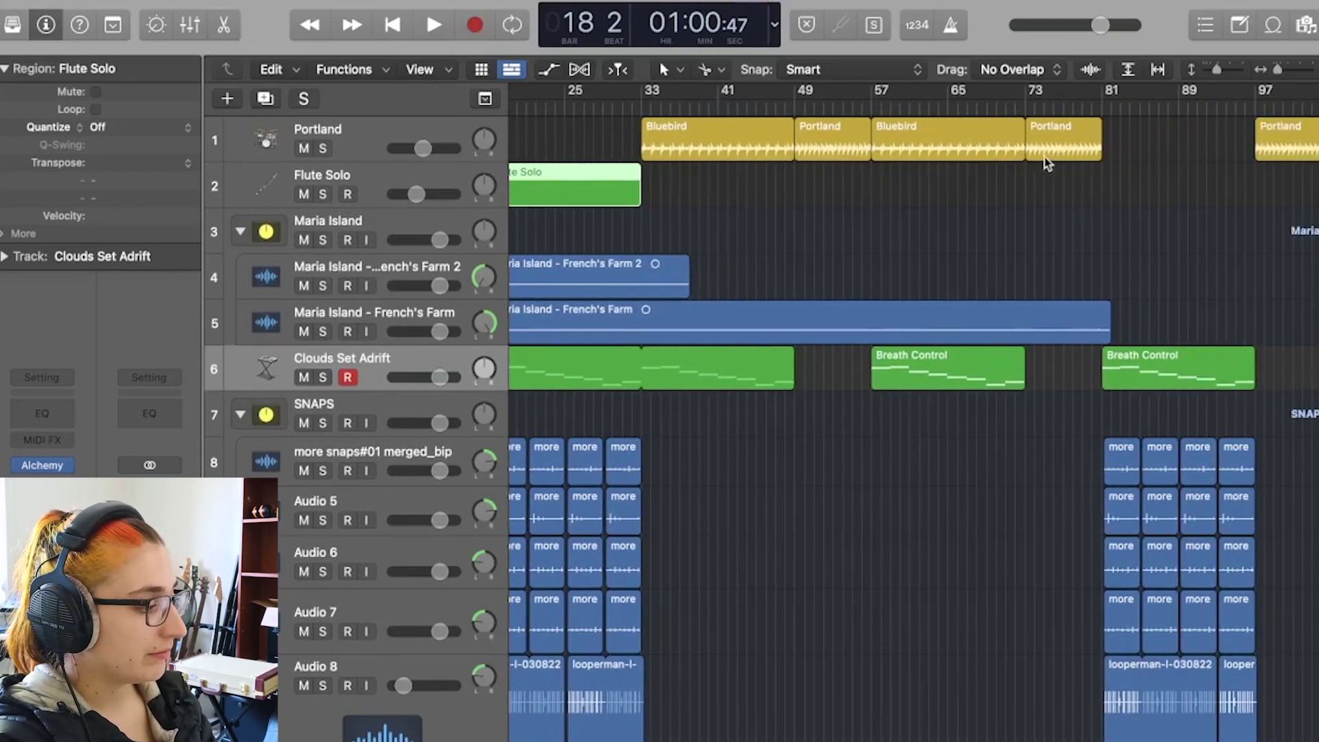
{"action": "scroll", "coordinate": [1066, 195], "scroll_direction": "right", "scroll_amount": 6}
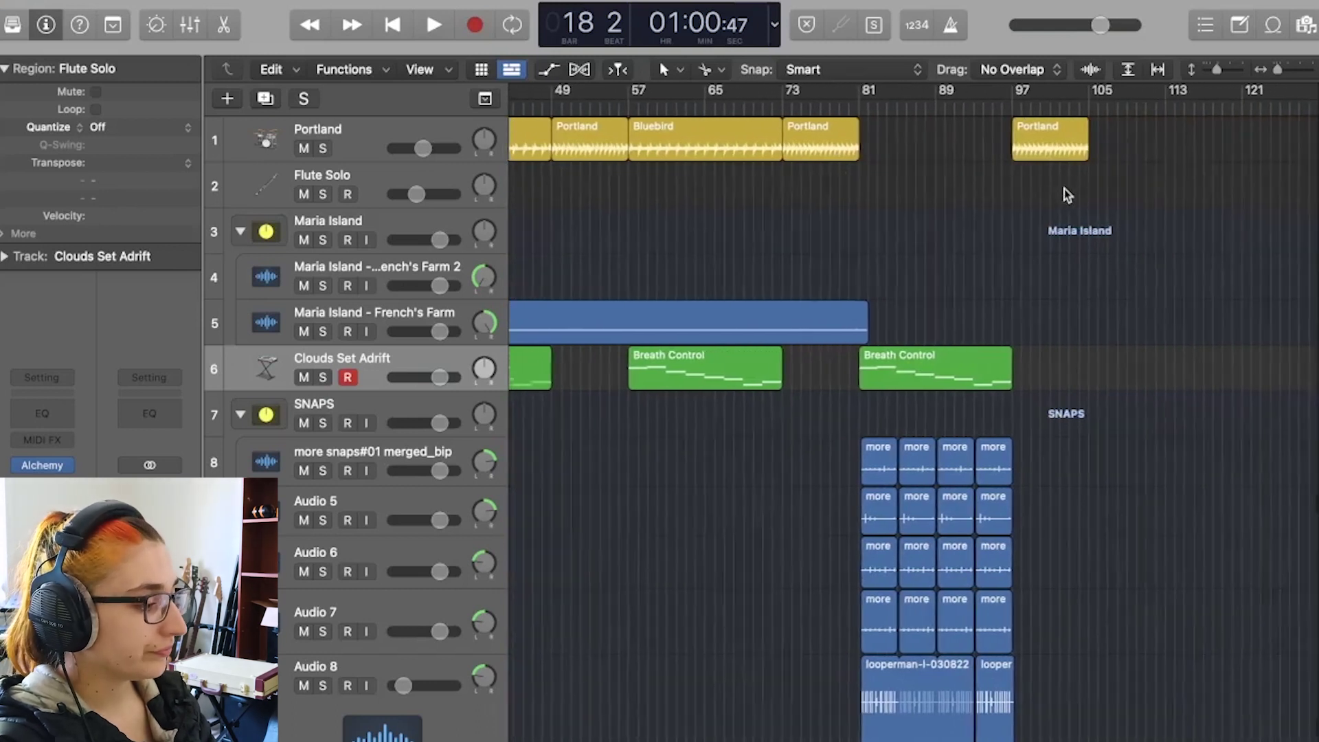
{"action": "left_click", "coordinate": [1074, 147]}
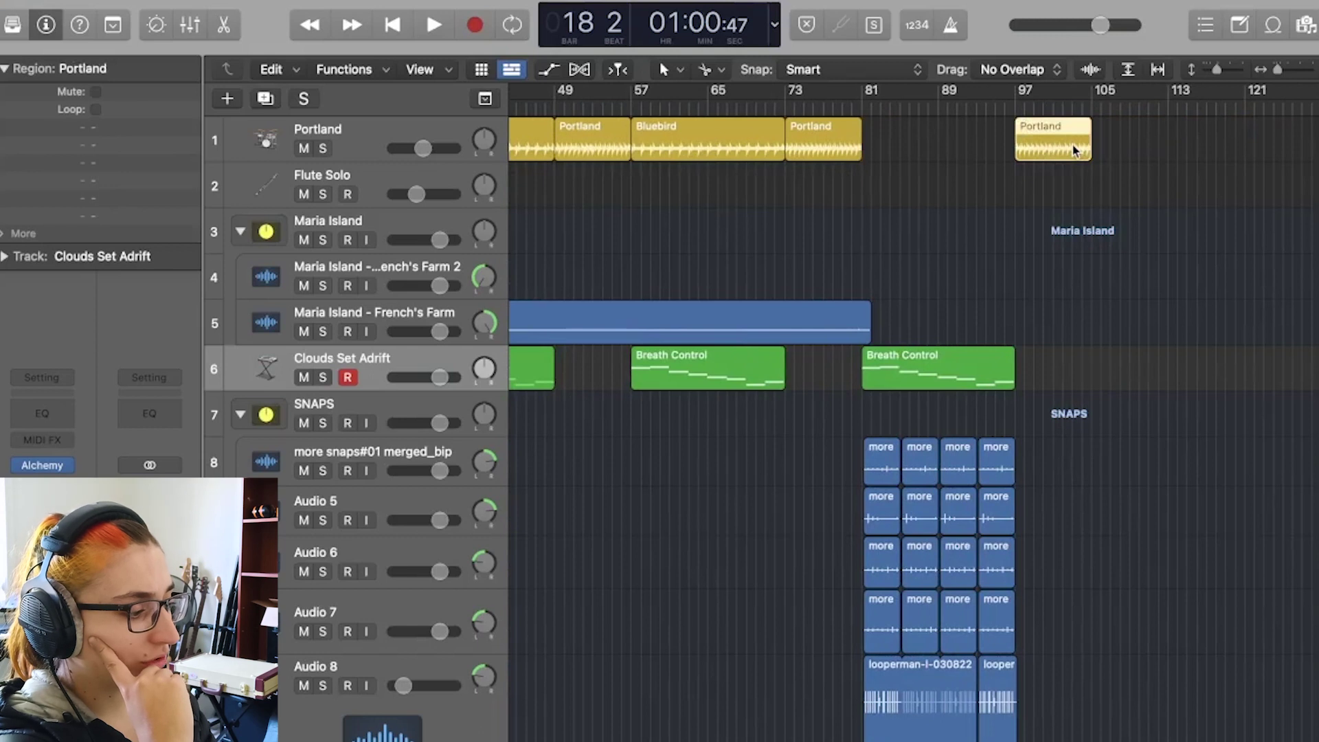
{"action": "scroll", "coordinate": [1037, 336], "scroll_direction": "down", "scroll_amount": 2}
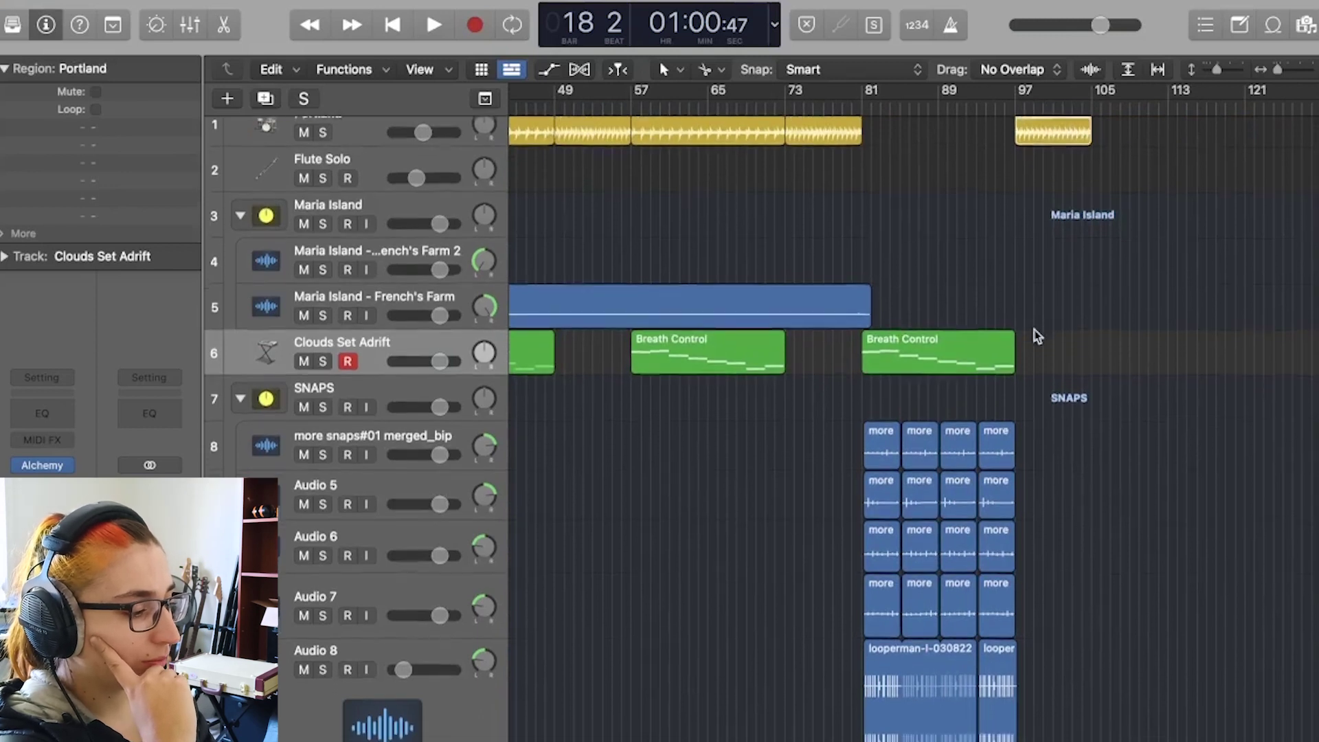
- Move the playhead to bar 97 and select the snap regions between bars 81 and 97
{"action": "left_click", "coordinate": [1010, 106]}
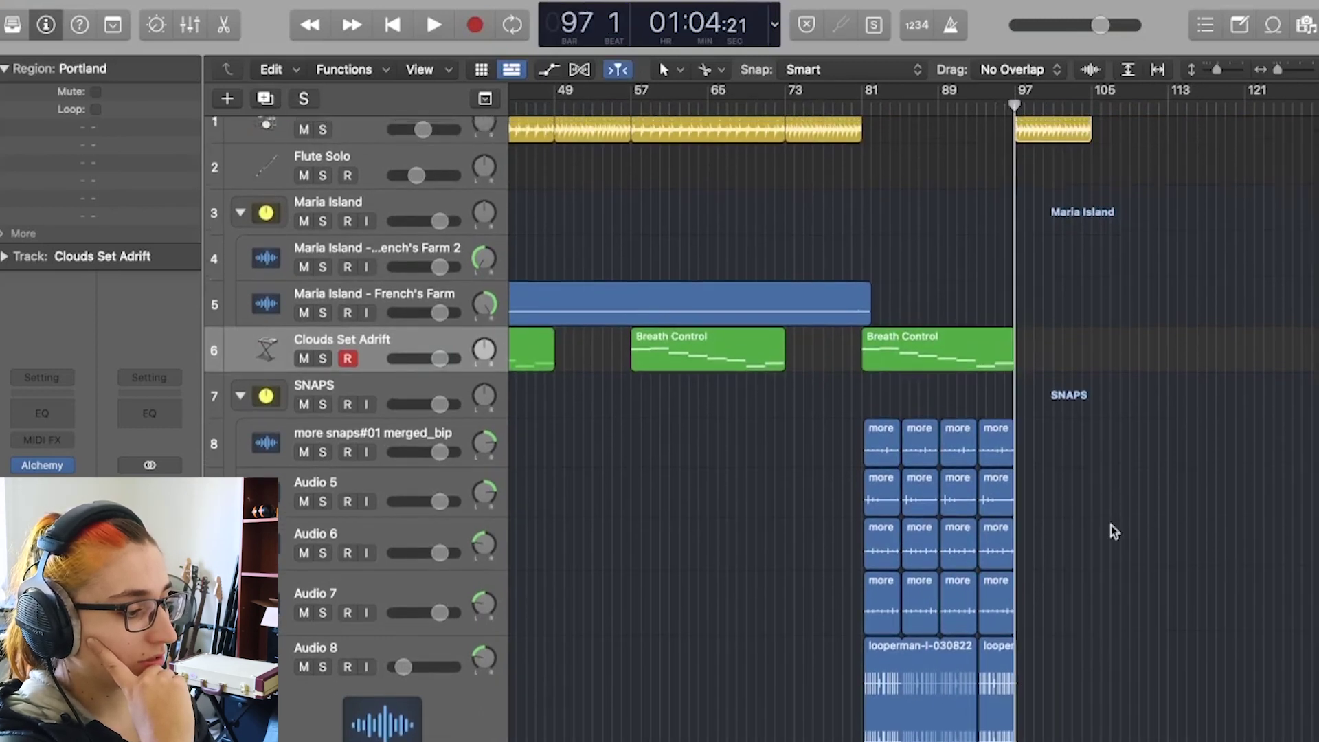
{"action": "scroll", "coordinate": [1112, 530], "scroll_direction": "up", "scroll_amount": 2}
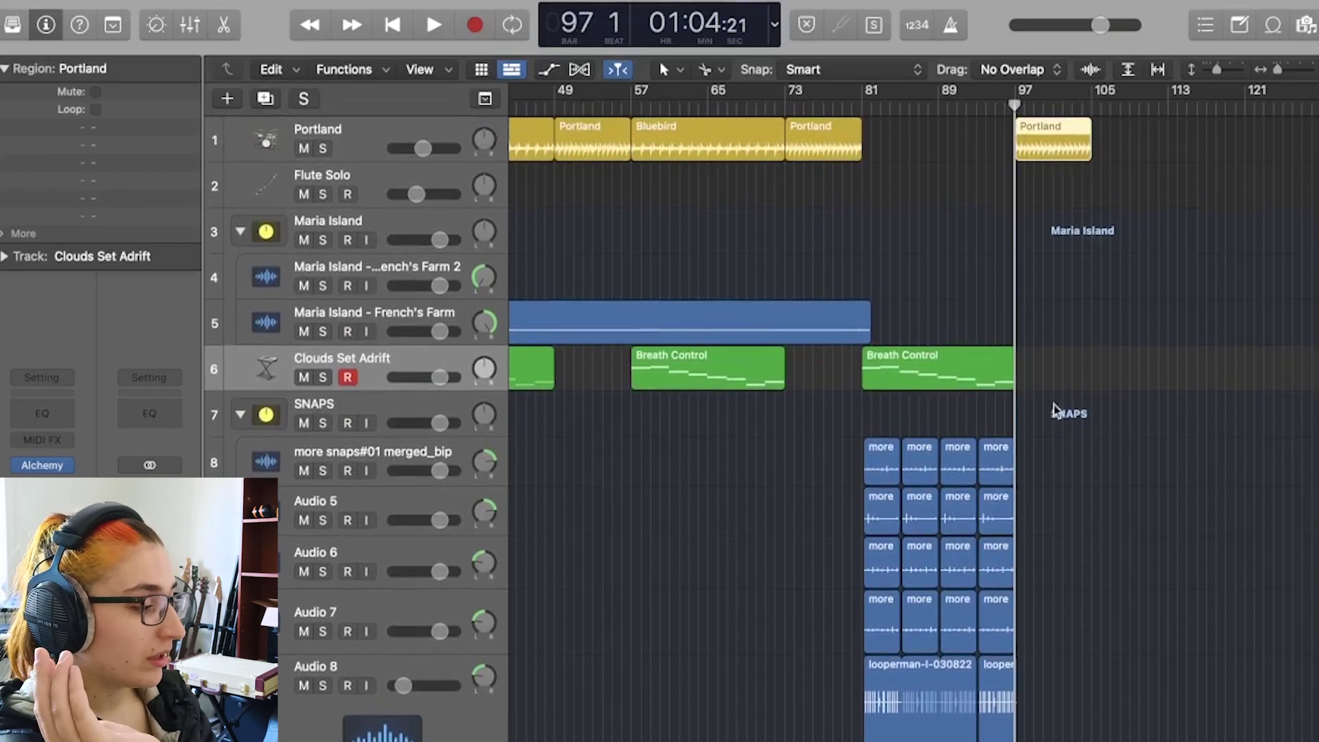
{"action": "scroll", "coordinate": [1054, 402], "scroll_direction": "down", "scroll_amount": 5}
{"action": "left_click_drag", "start_coordinate": [1058, 293], "coordinate": [890, 679]}
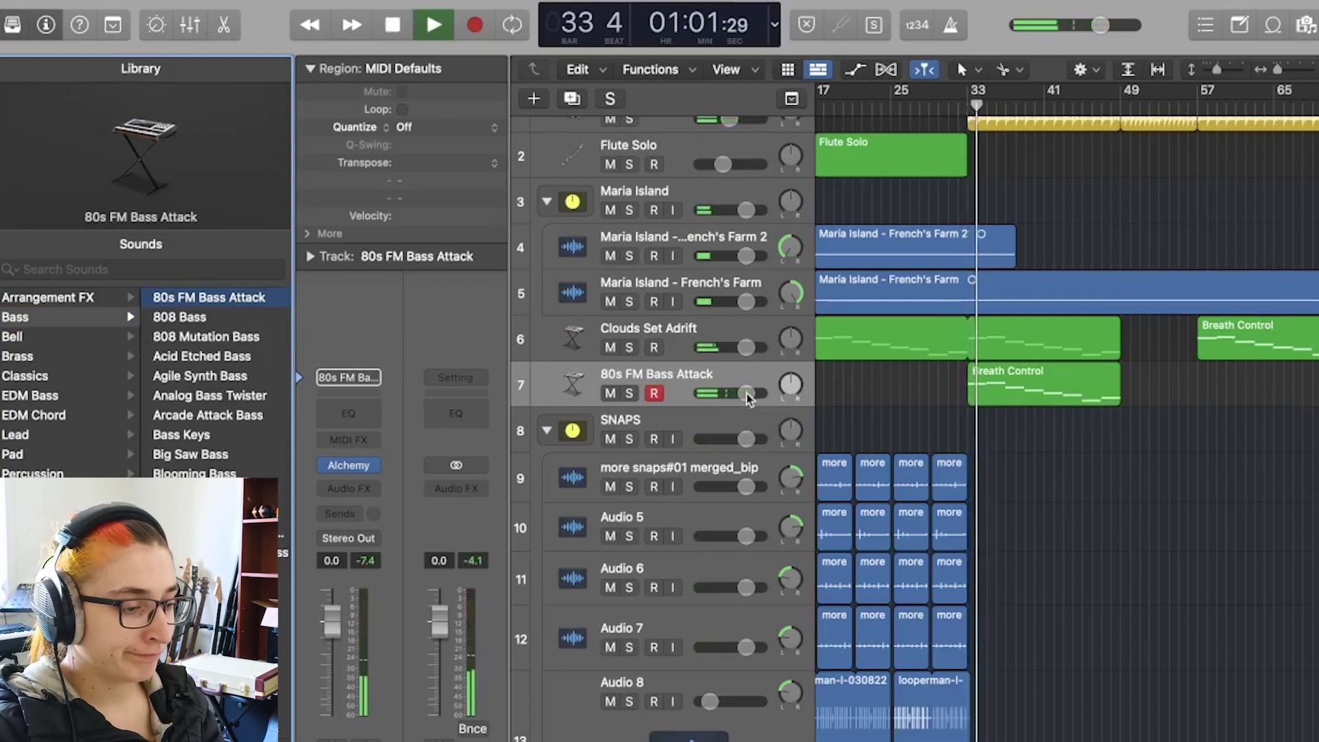
- Turn on cycling at bar 33 and audition Acid Etched Bass, Agile Synth Bass and Cloud Bass on the new bass track
{"action": "left_click", "coordinate": [201, 355]}
{"action": "key", "text": "c"}
{"action": "left_click", "coordinate": [230, 376]}
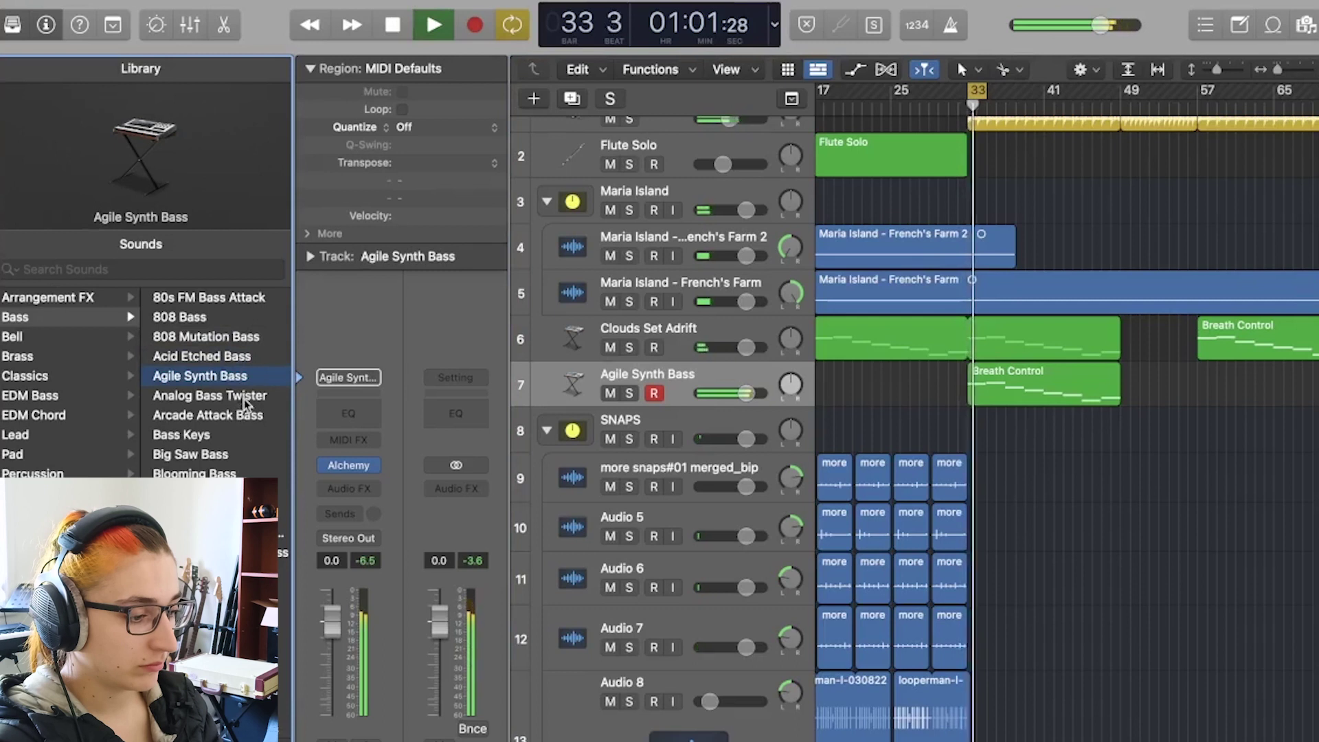
{"action": "scroll", "coordinate": [220, 453], "scroll_direction": "down", "scroll_amount": 2}
{"action": "left_click", "coordinate": [220, 485]}
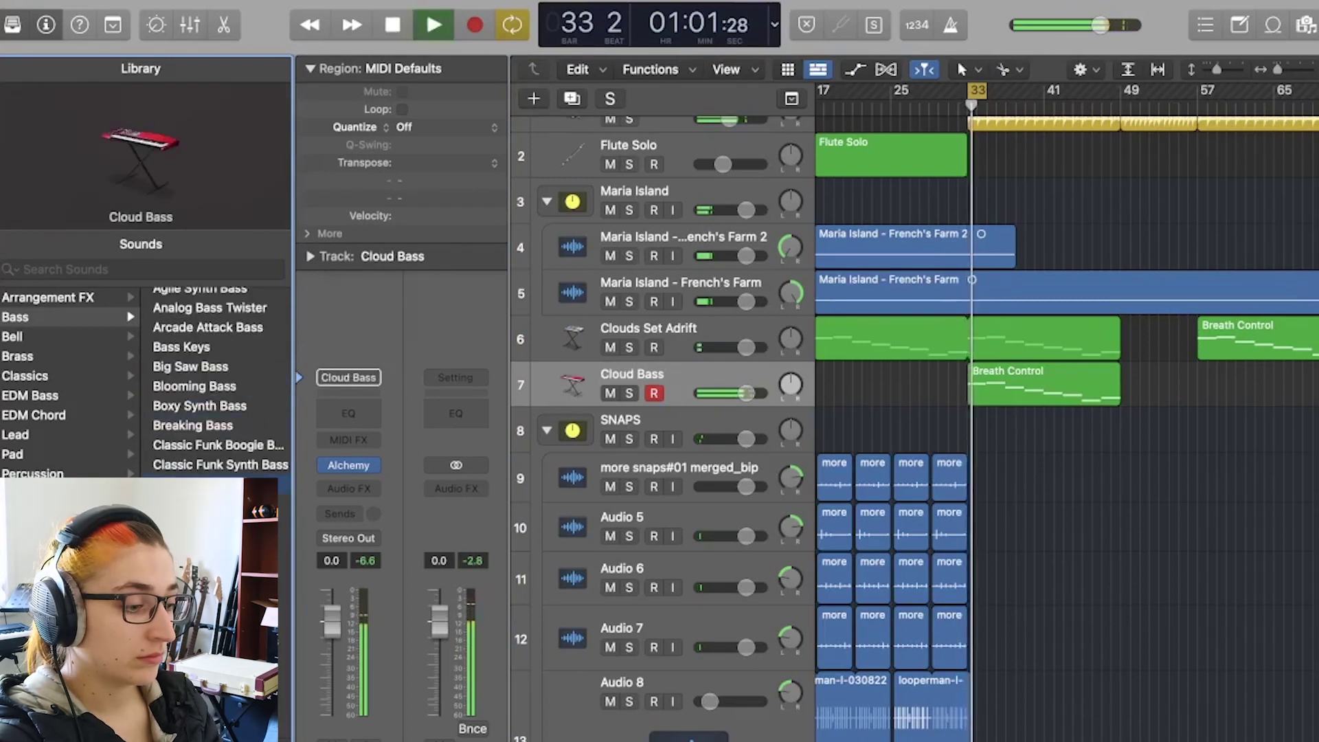
{"action": "key", "text": "space"}
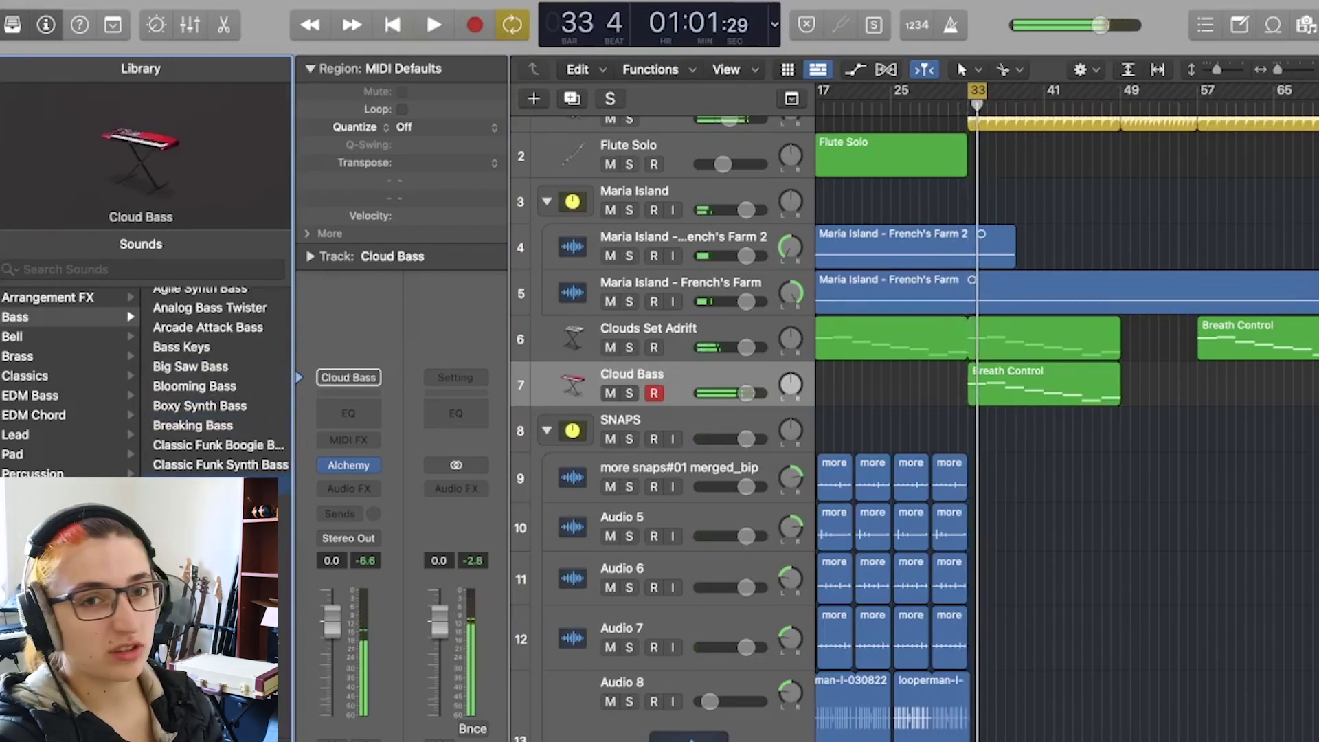
- Load the Synth E-Bass sound on the bass track and play the looped bar 33
{"action": "scroll", "coordinate": [220, 412], "scroll_direction": "down", "scroll_amount": 5}
{"action": "left_click", "coordinate": [219, 491]}
{"action": "key", "text": "space"}
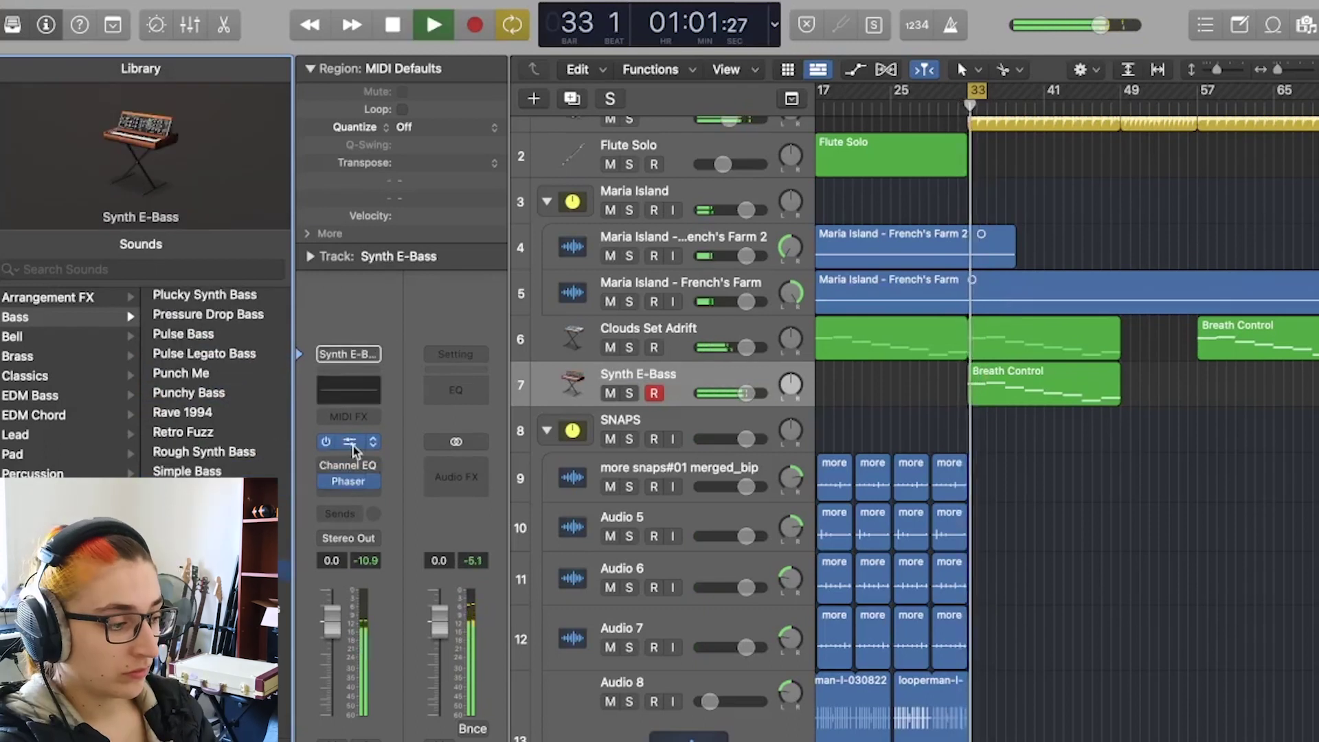
- Open the Synth E-Bass track's ES2 synth and set oscillator 1 to a sine wave
{"action": "left_click", "coordinate": [348, 441]}
{"action": "left_click_drag", "start_coordinate": [742, 371], "coordinate": [732, 388]}
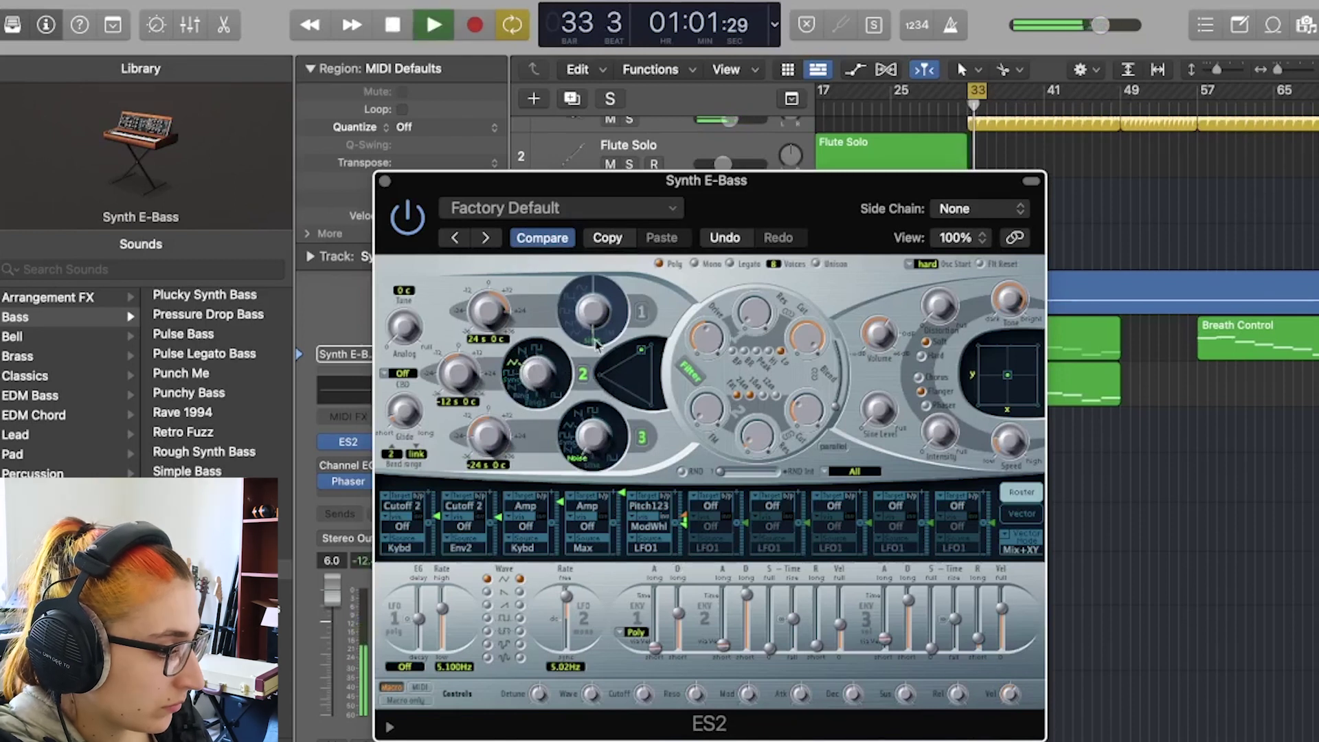
{"action": "left_click", "coordinate": [595, 341]}
{"action": "key", "text": "space"}
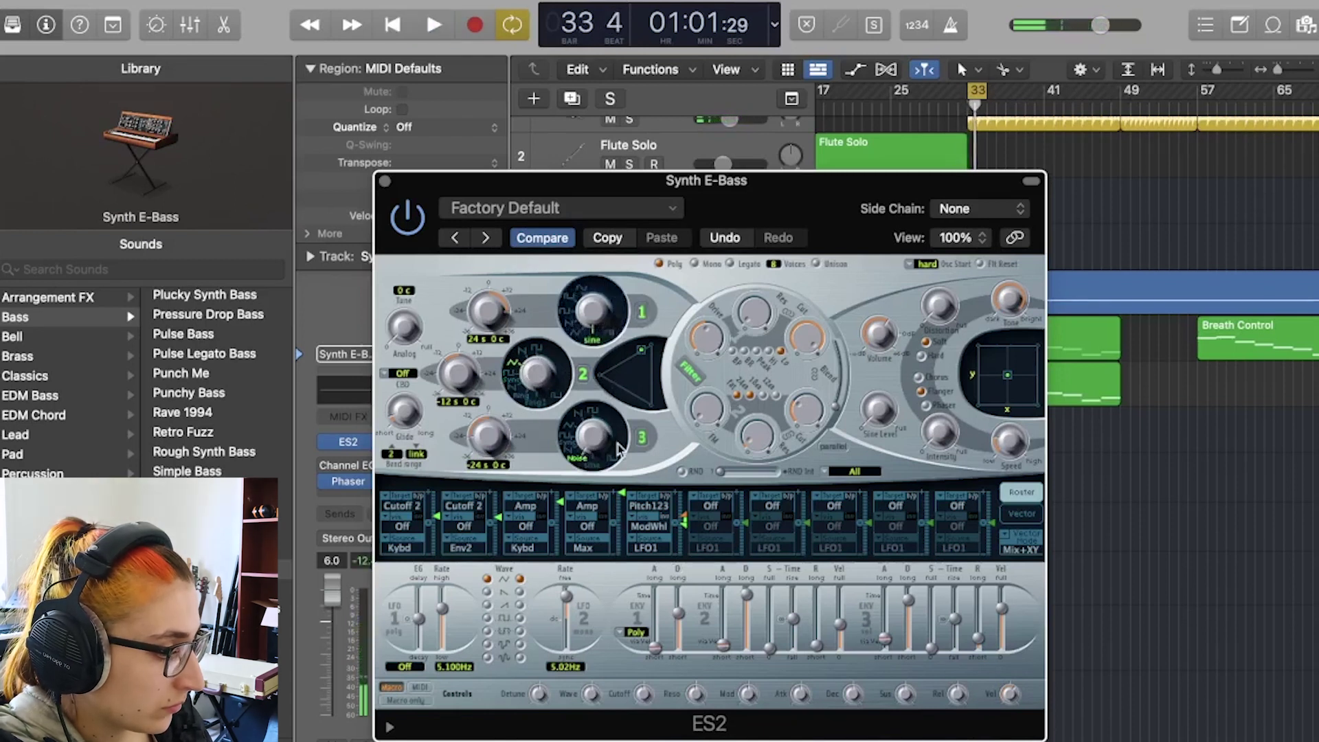
- Lower the high shelf in the Synth E-Bass track's Channel EQ to -24 dB at 2060 Hz while playing the loop
{"action": "key", "text": "space"}
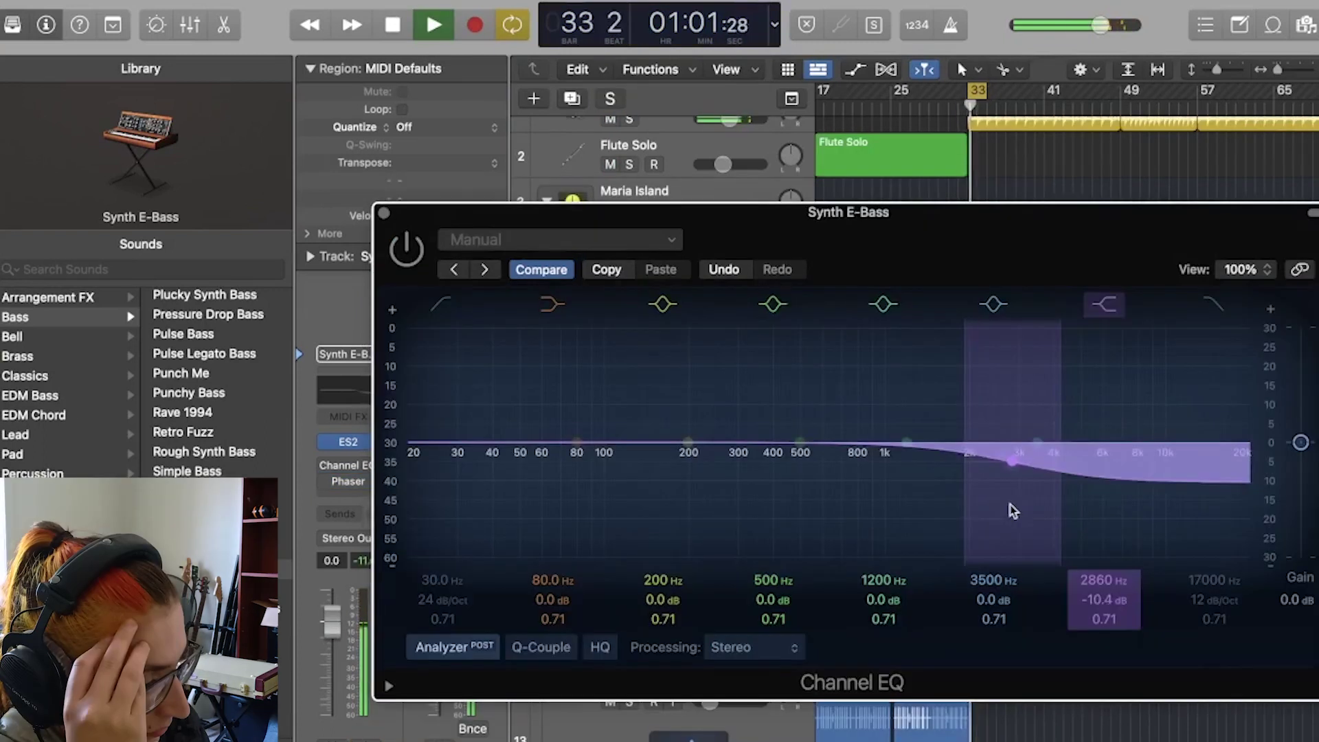
{"action": "left_click_drag", "start_coordinate": [1013, 511], "coordinate": [977, 579]}
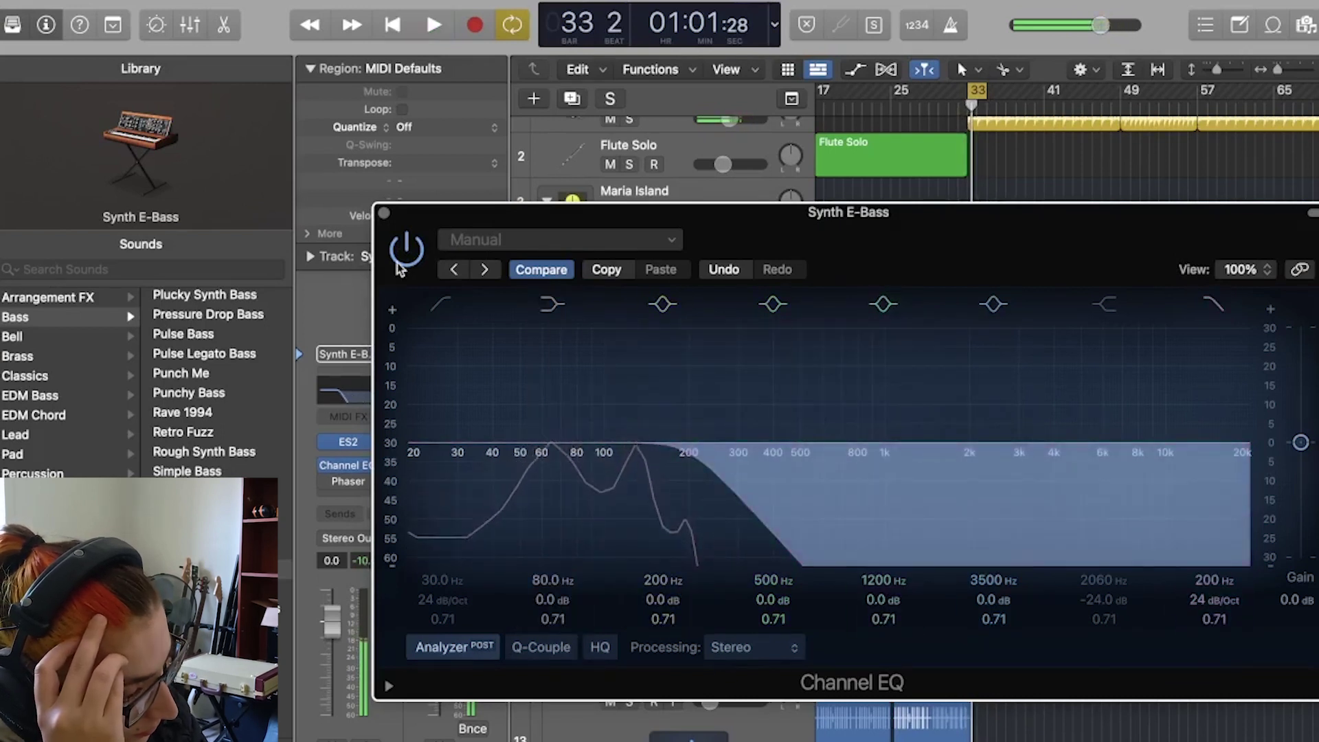
{"action": "key", "text": "space"}
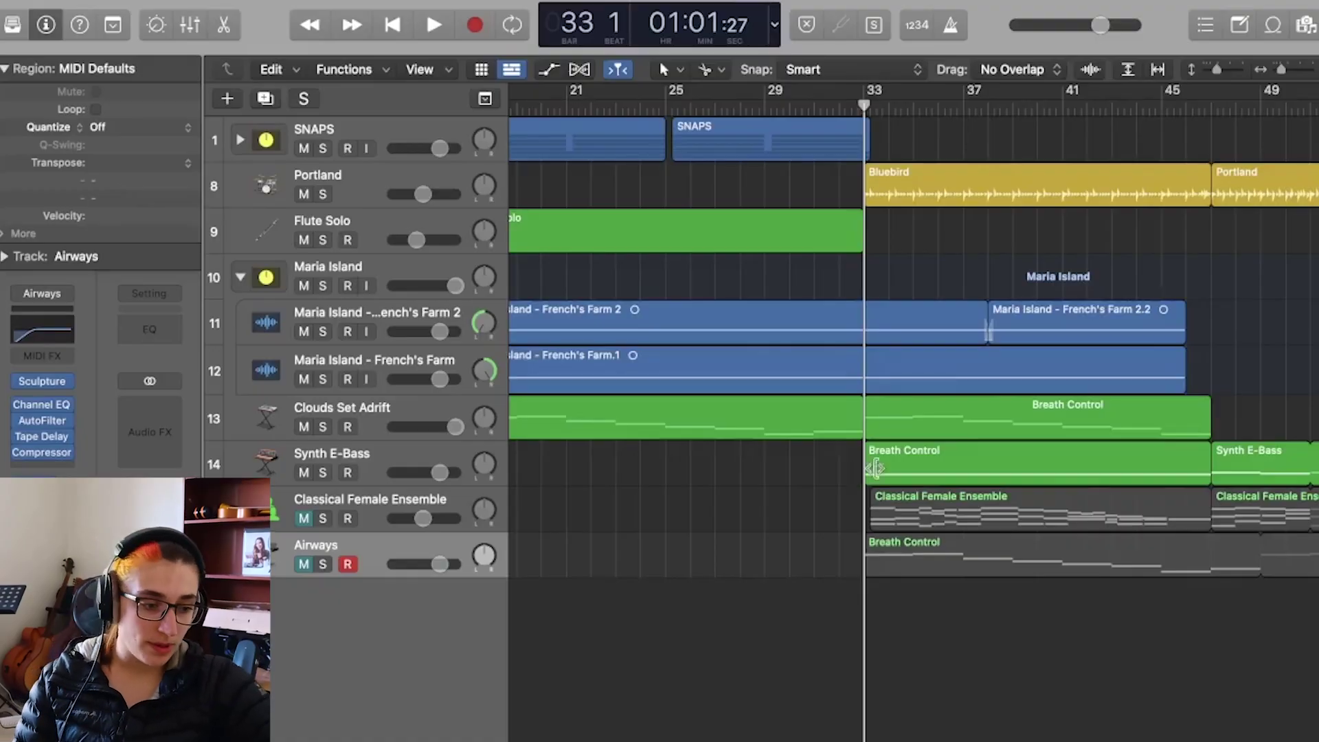
- Examine the bass notes at bar 33 in the Piano Roll, select the Synth E-Bass track and open its ES2 synth
{"action": "double_click", "coordinate": [874, 468]}
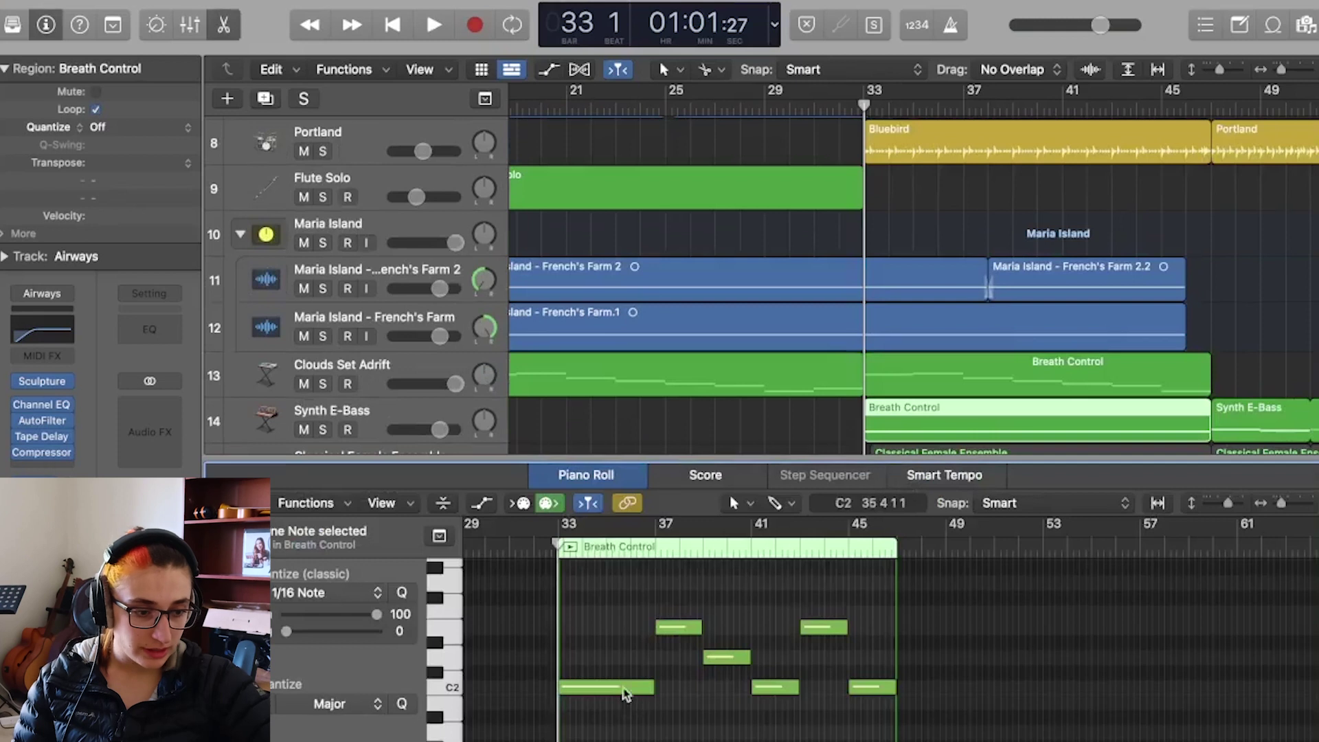
{"action": "left_click", "coordinate": [437, 412]}
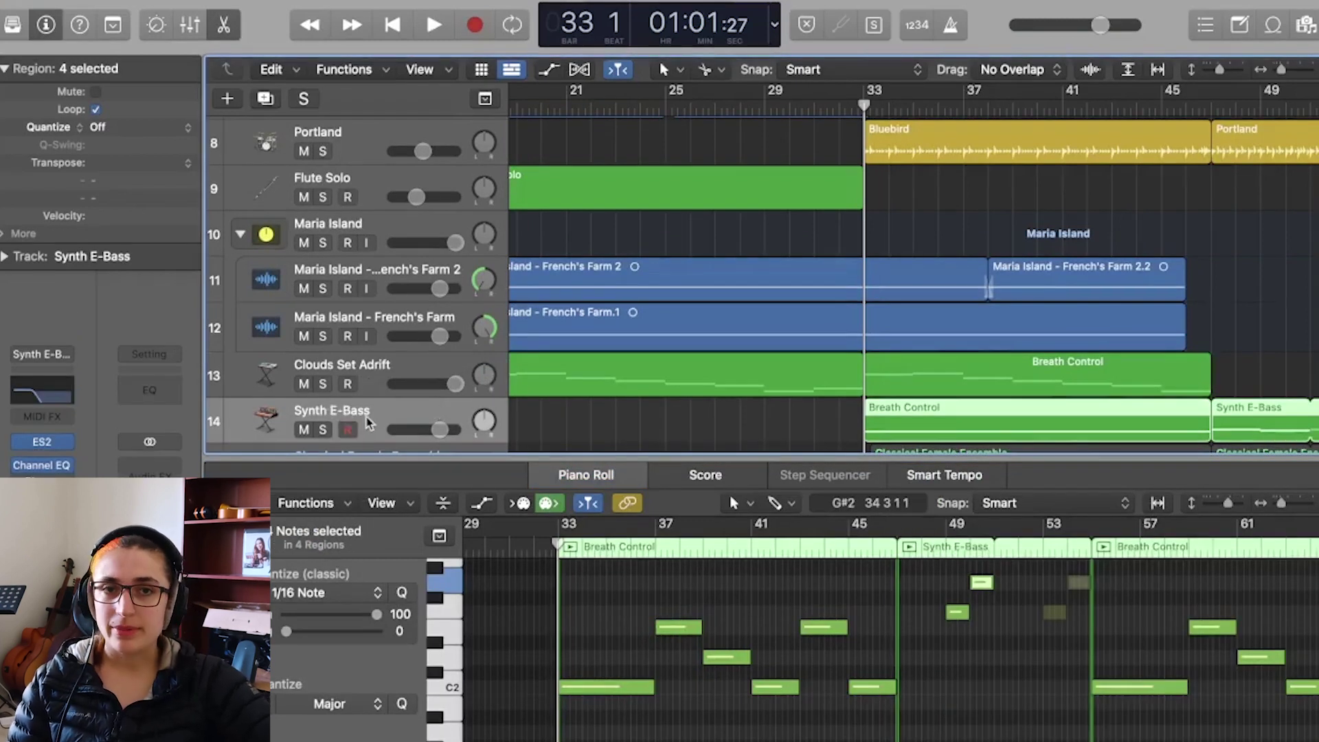
{"action": "left_click", "coordinate": [42, 441]}
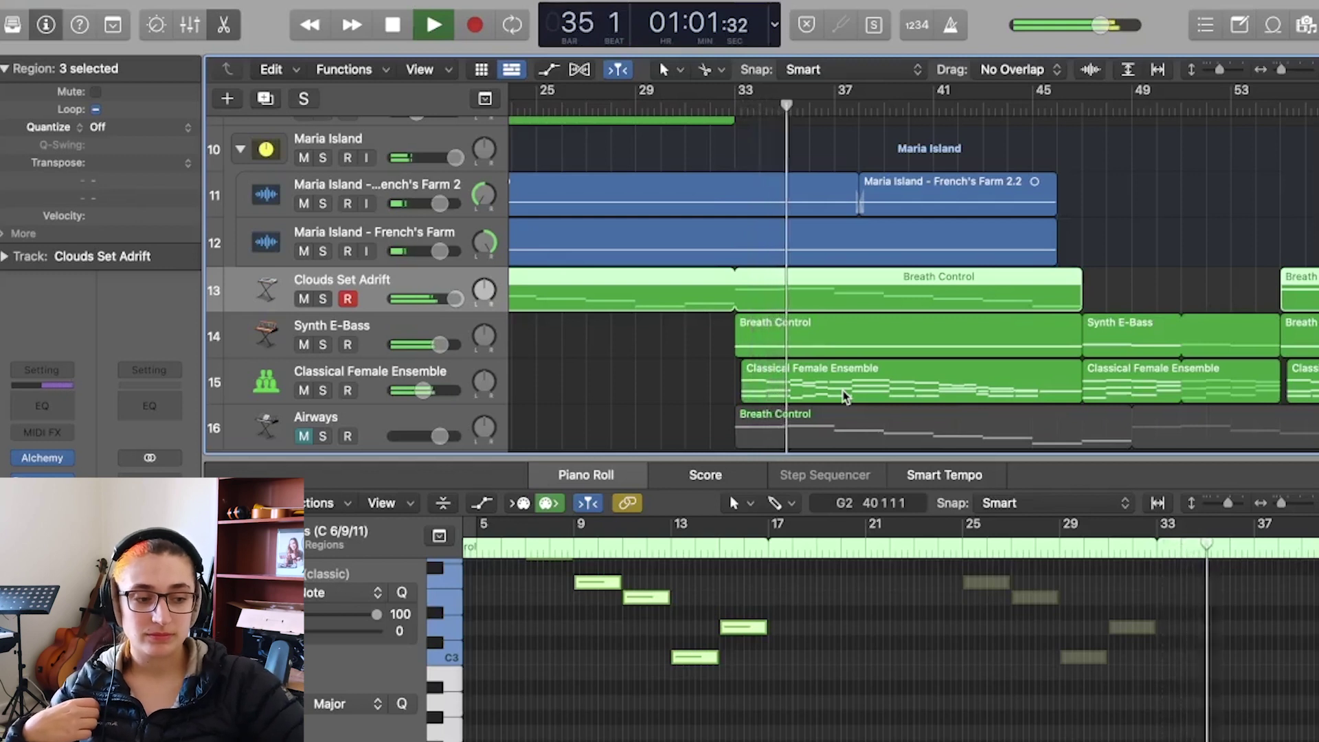
- Stop playback, close the Piano Roll and look over the arrangement from bar 33 to about bar 69
{"action": "key", "text": "e"}
{"action": "key", "text": "space"}
{"action": "scroll", "coordinate": [919, 400], "scroll_direction": "right", "scroll_amount": 10}
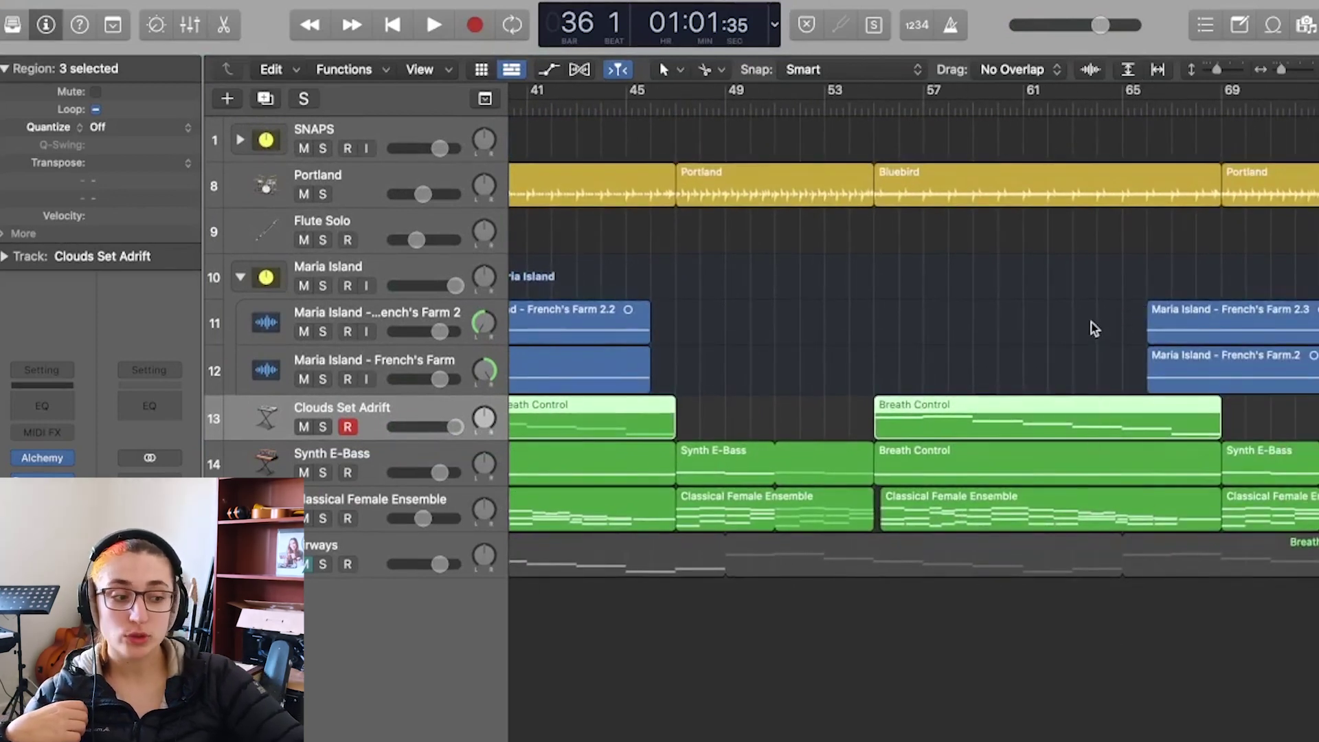
{"action": "scroll", "coordinate": [1090, 323], "scroll_direction": "left", "scroll_amount": 10}
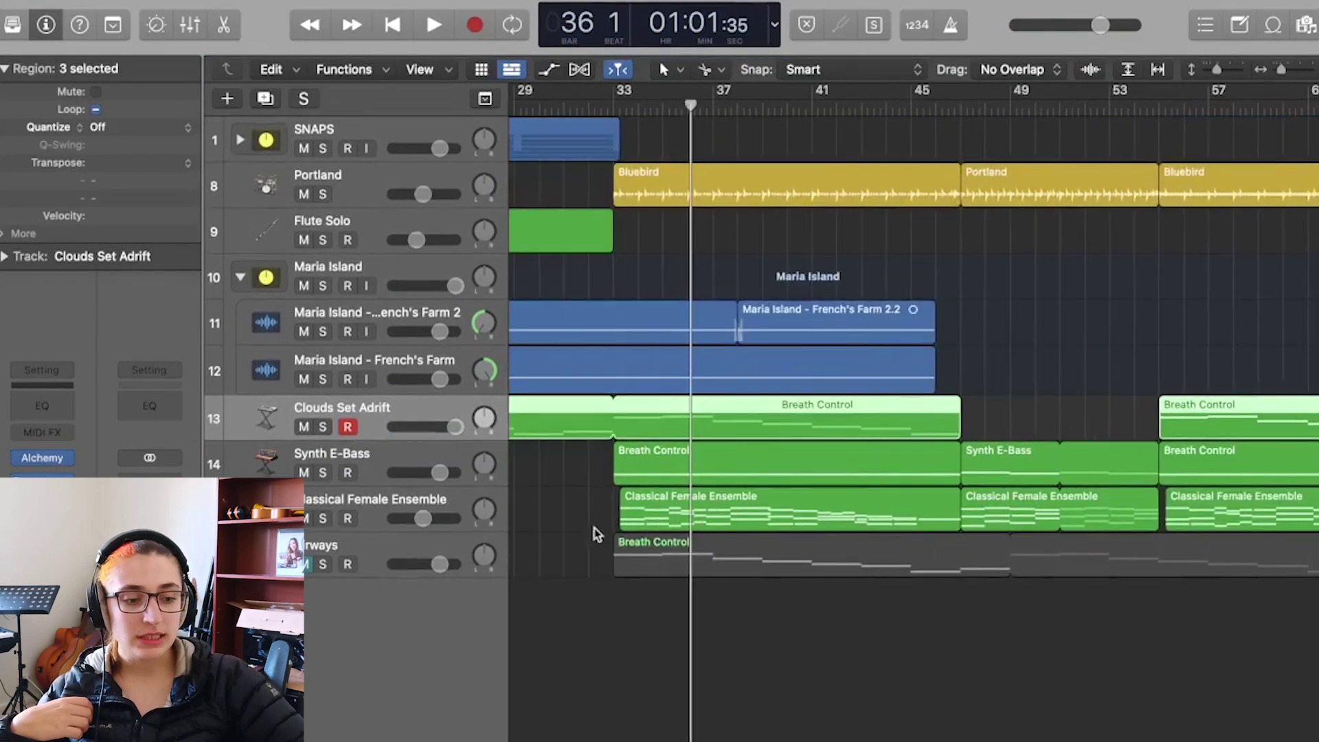
- Unmute the Airways track, select its Breath Control region at bar 33 and solo the track
{"action": "left_click", "coordinate": [306, 565]}
{"action": "left_click", "coordinate": [718, 568]}
{"action": "key", "text": "s"}
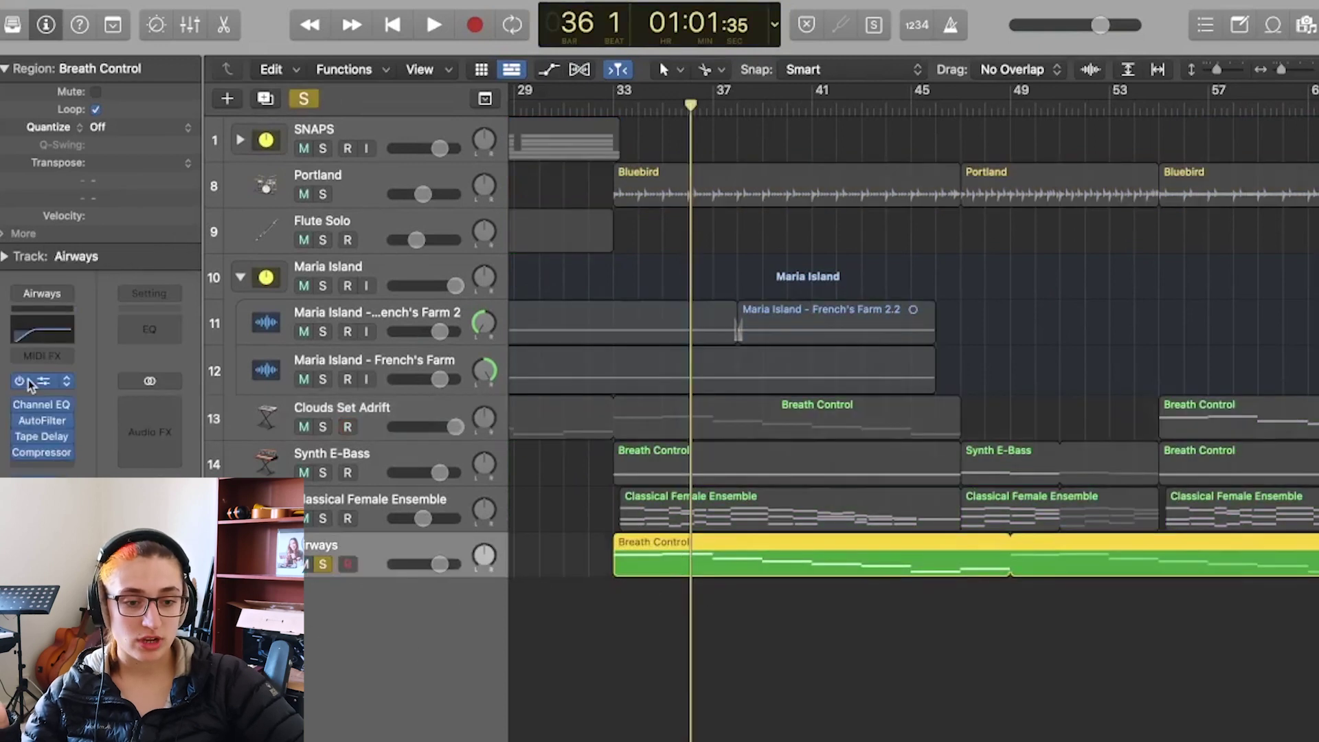
- Try a lower Media Loss in the Airways track's Sculpture synth during playback and raise it back
{"action": "left_click", "coordinate": [44, 384]}
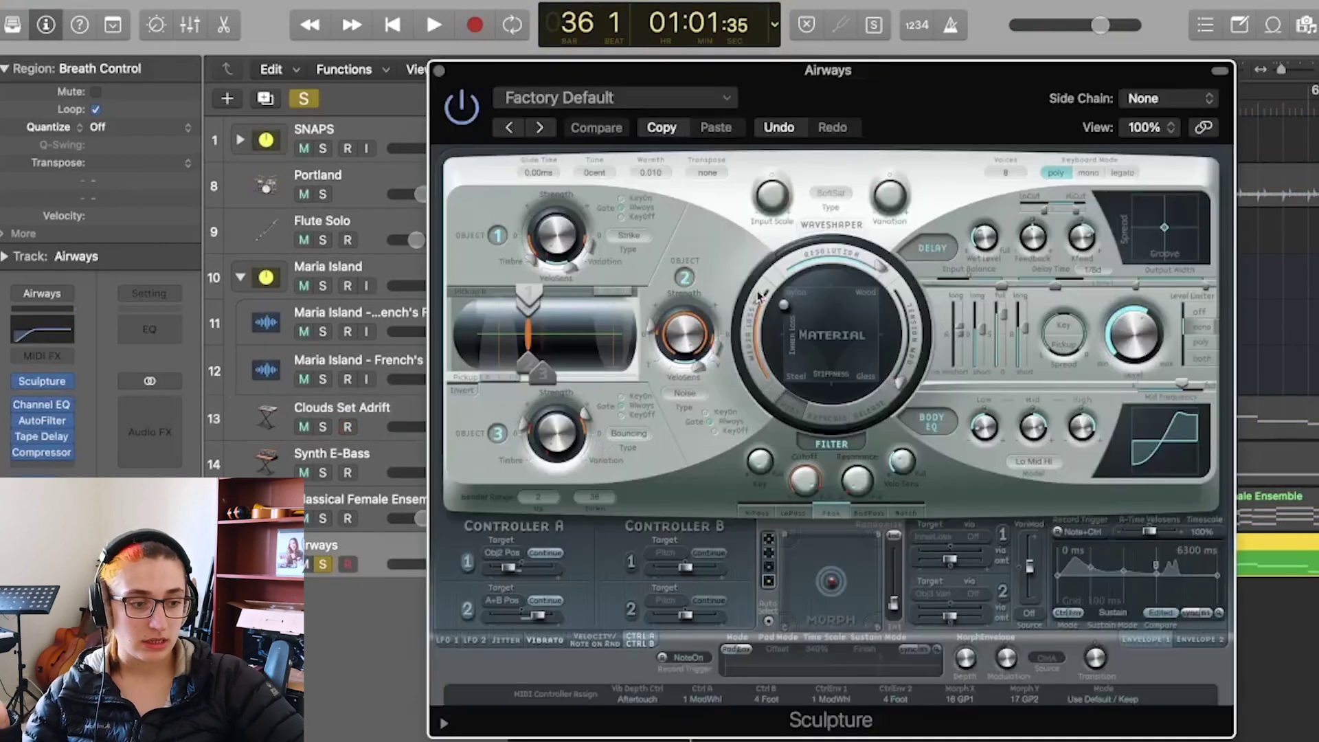
{"action": "left_click_drag", "start_coordinate": [761, 297], "coordinate": [759, 348]}
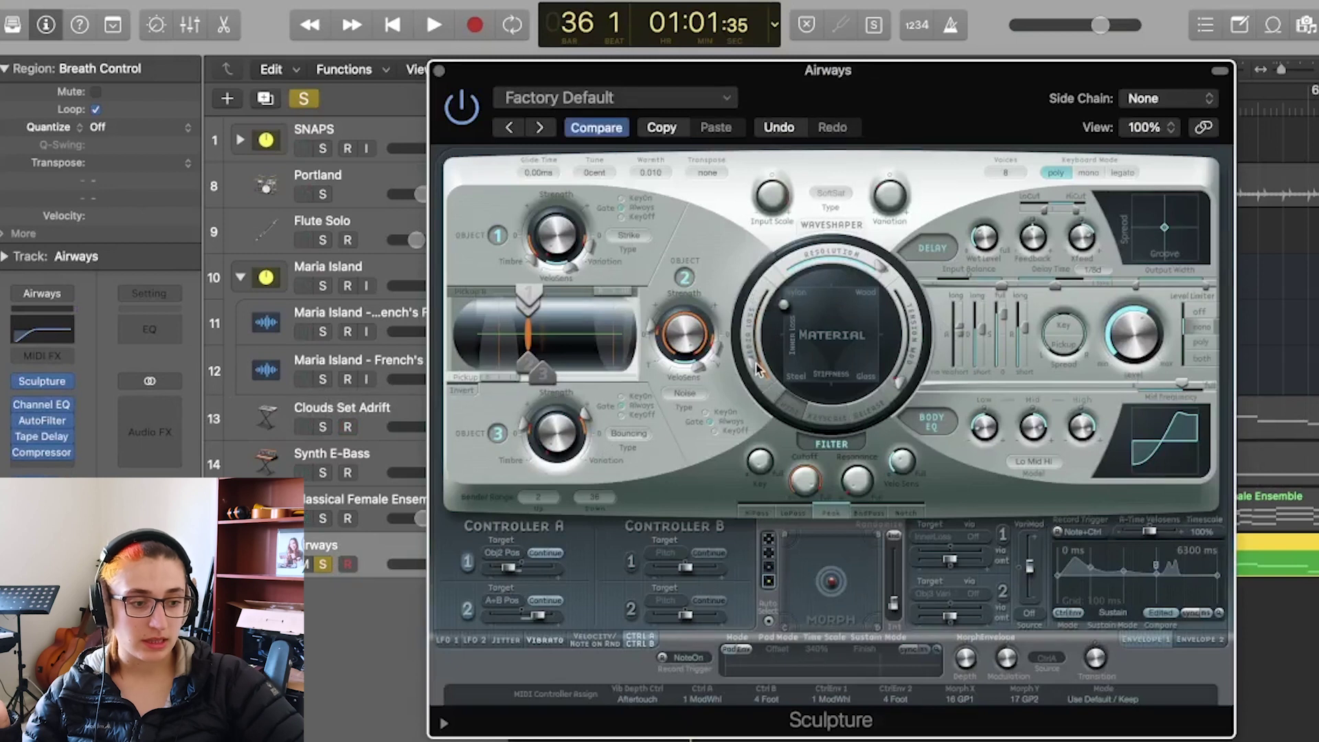
{"action": "key", "text": "space"}
{"action": "mouse_move", "coordinate": [951, 85]}
{"action": "left_mouse_down"}
{"action": "mouse_move", "coordinate": [955, 477]}
{"action": "mouse_move", "coordinate": [1023, 163]}
{"action": "mouse_move", "coordinate": [984, 89]}
{"action": "left_mouse_up"}
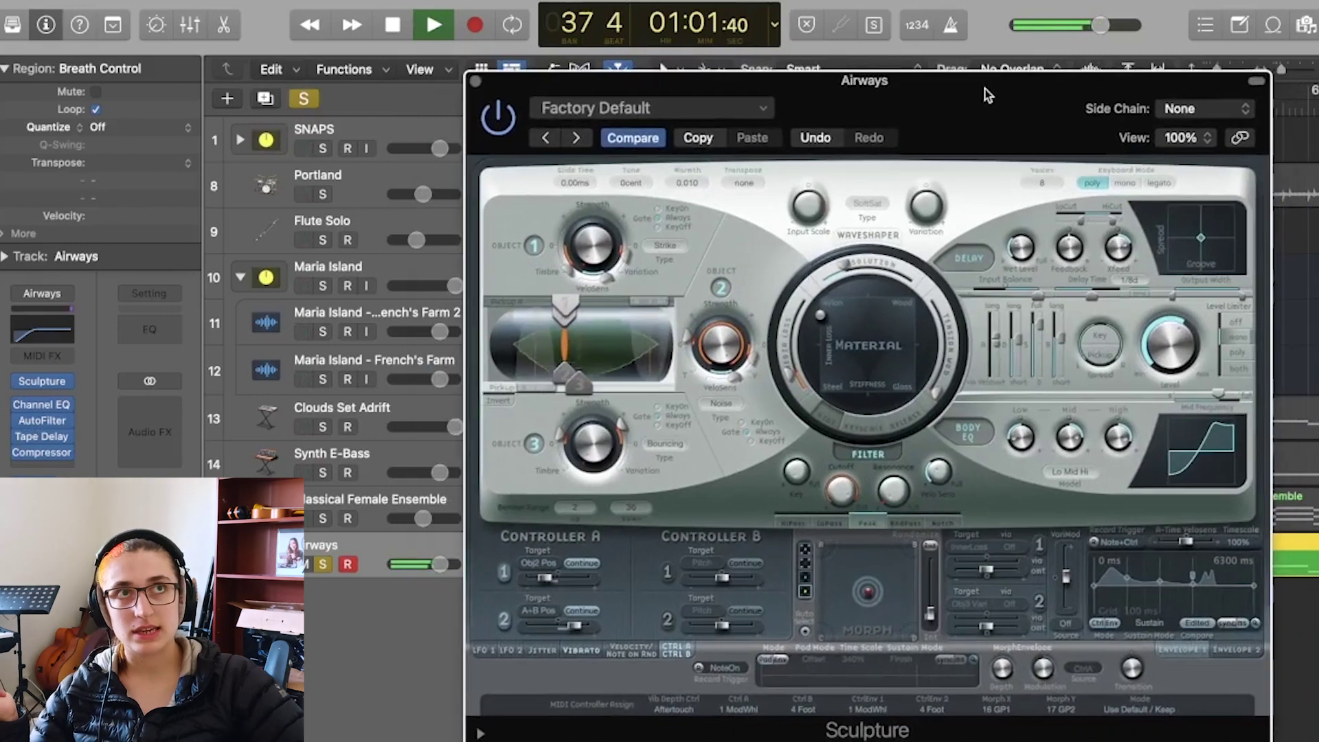
{"action": "left_click", "coordinate": [793, 381]}
- Raise the Resolution of the Airways track's Sculpture synth, stop playback and close the synth window
{"action": "left_click", "coordinate": [842, 268]}
{"action": "left_click_drag", "start_coordinate": [843, 267], "coordinate": [889, 267]}
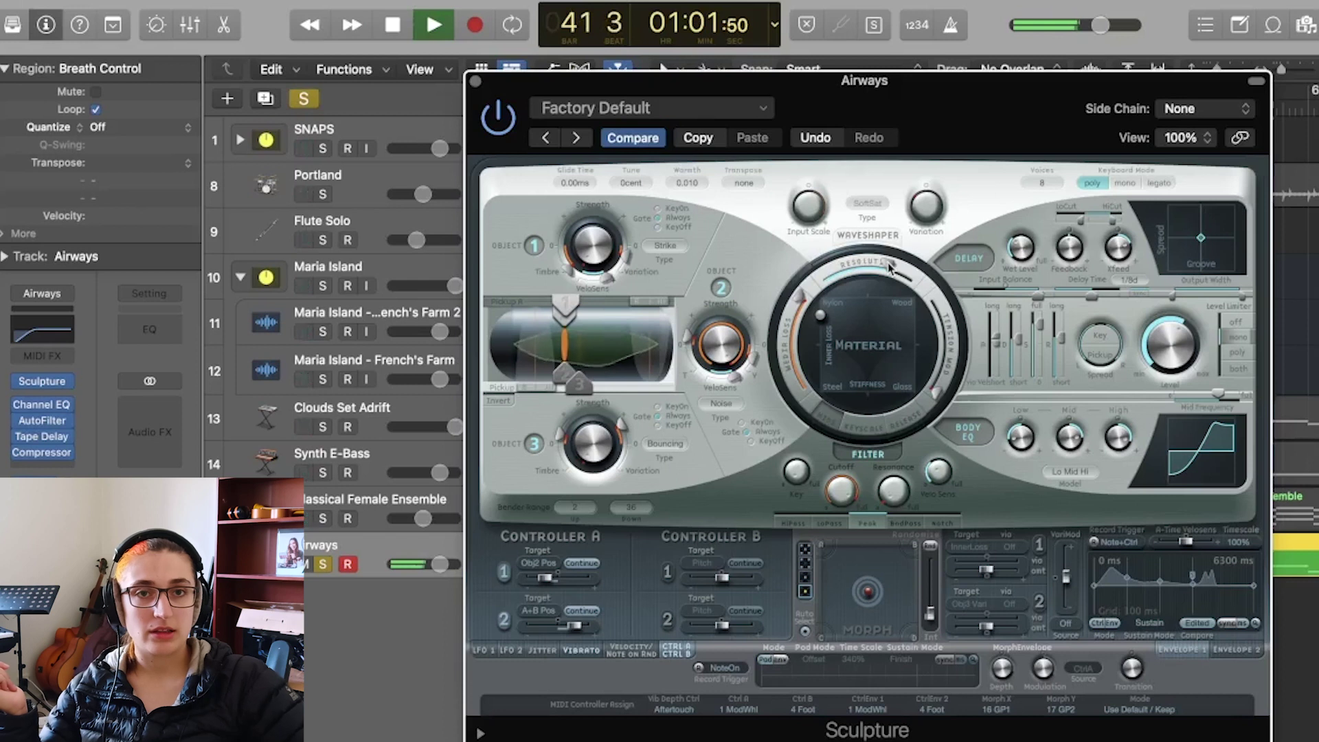
{"action": "key", "text": "space"}
{"action": "left_click", "coordinate": [475, 80]}
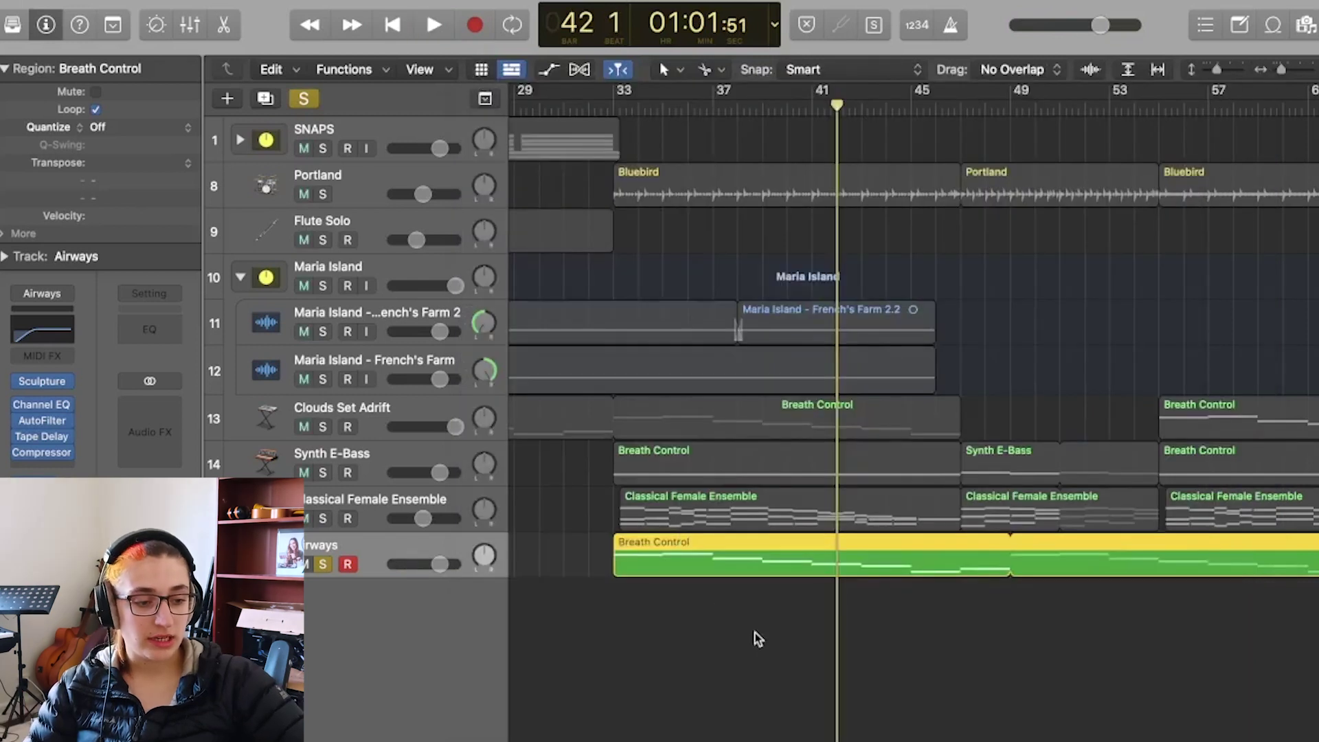
- Delete the looped Breath Control region from the Airways track
{"action": "left_click", "coordinate": [873, 658]}
{"action": "left_click", "coordinate": [903, 559]}
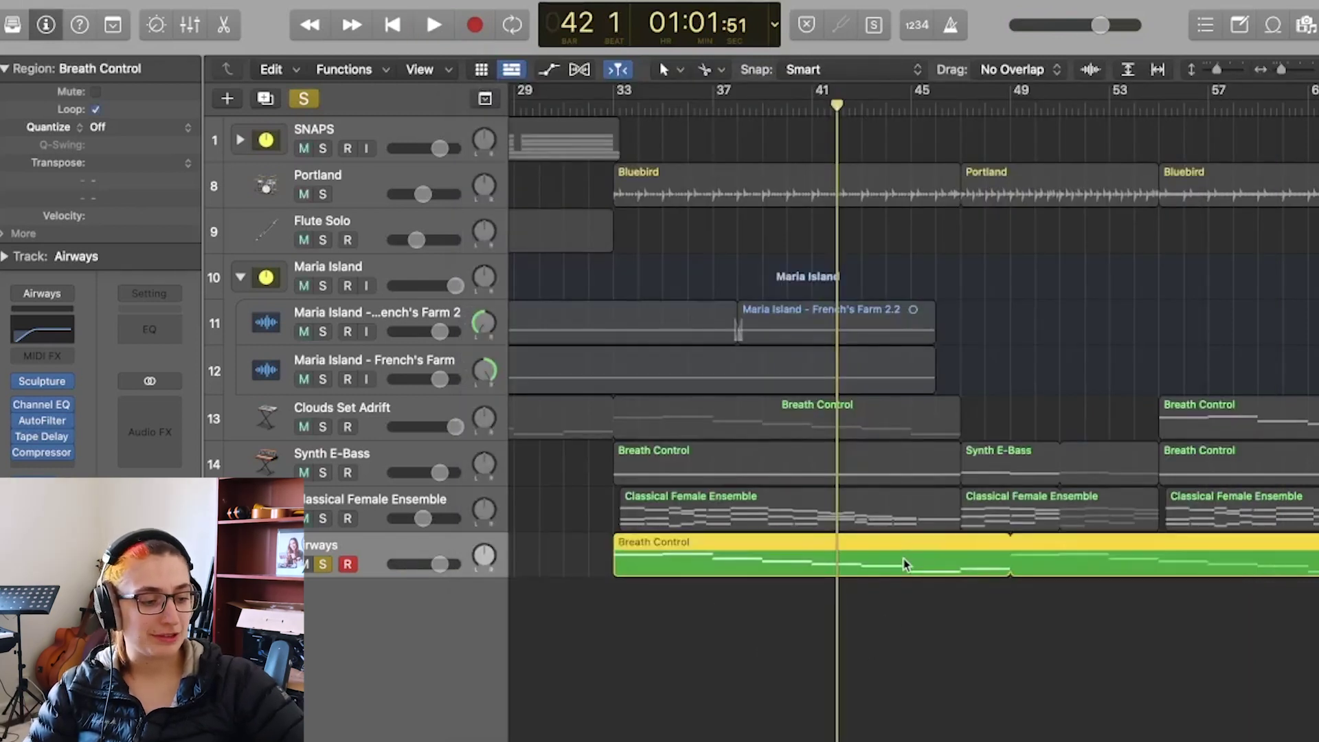
{"action": "key", "text": "Delete"}
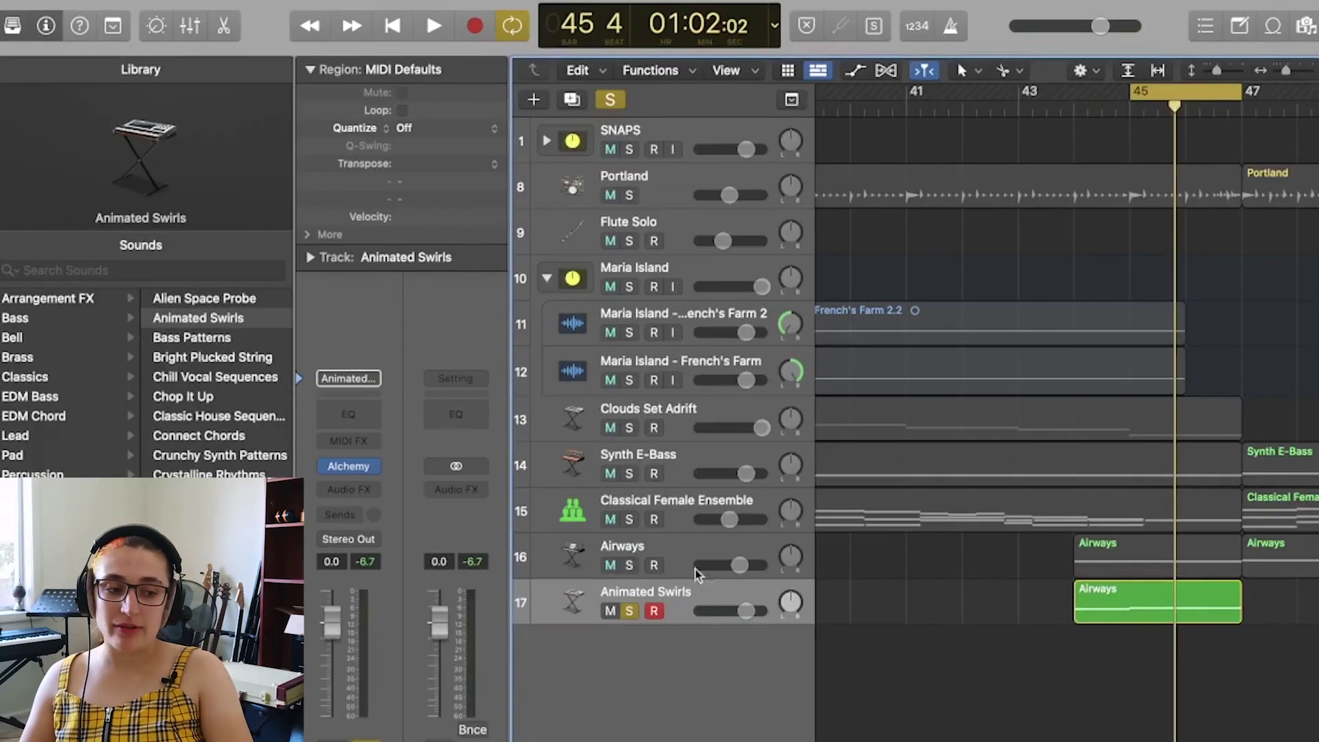
- Play the soloed Animated Swirls track in the bar 45 loop and audition Bass Patterns and Bright Plucked String on it
{"action": "key", "text": "super+Left"}
{"action": "left_click", "coordinate": [1005, 562]}
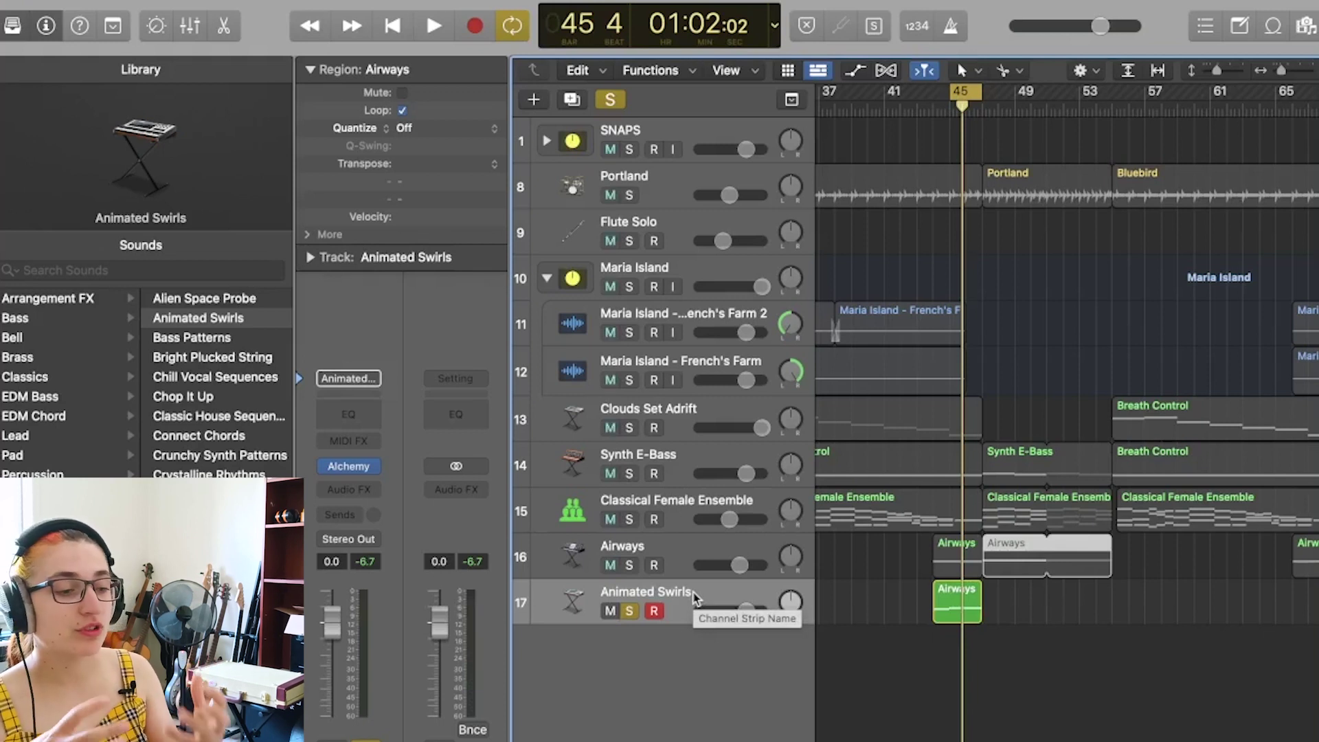
{"action": "key", "text": "space"}
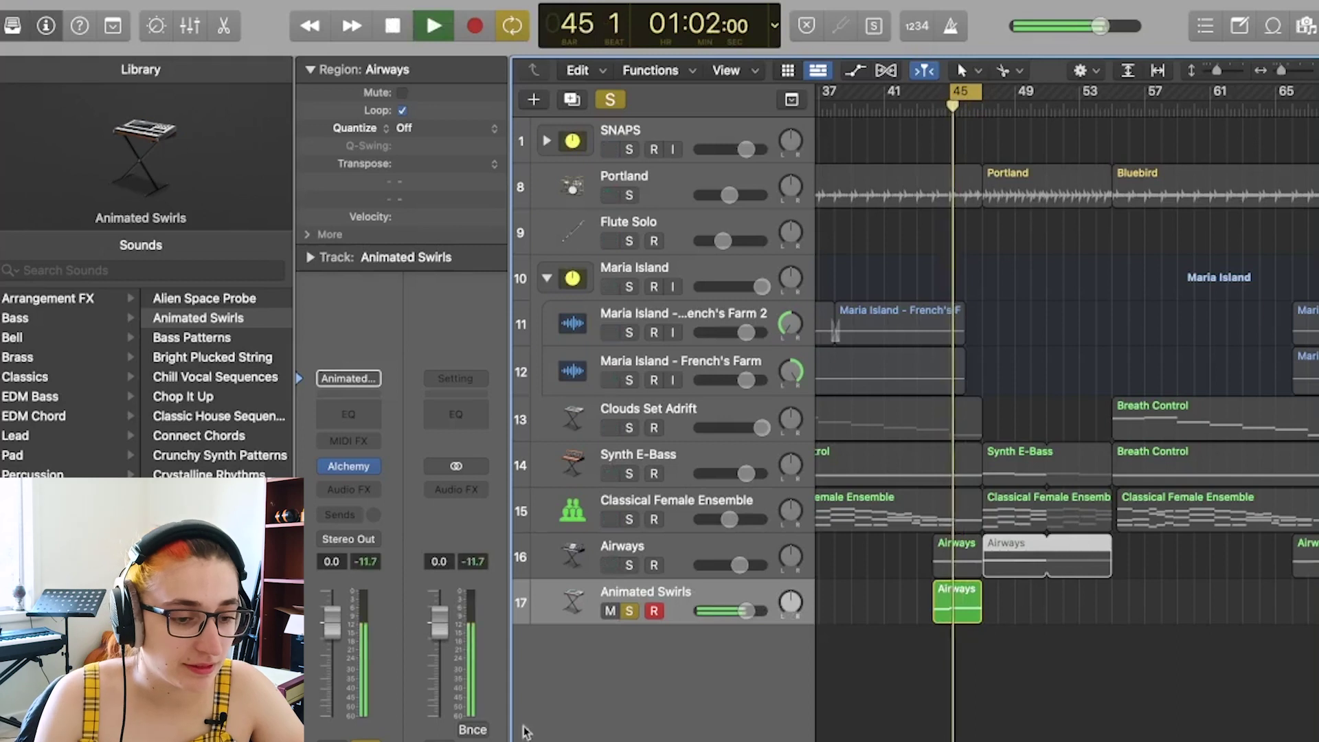
{"action": "left_click", "coordinate": [251, 338]}
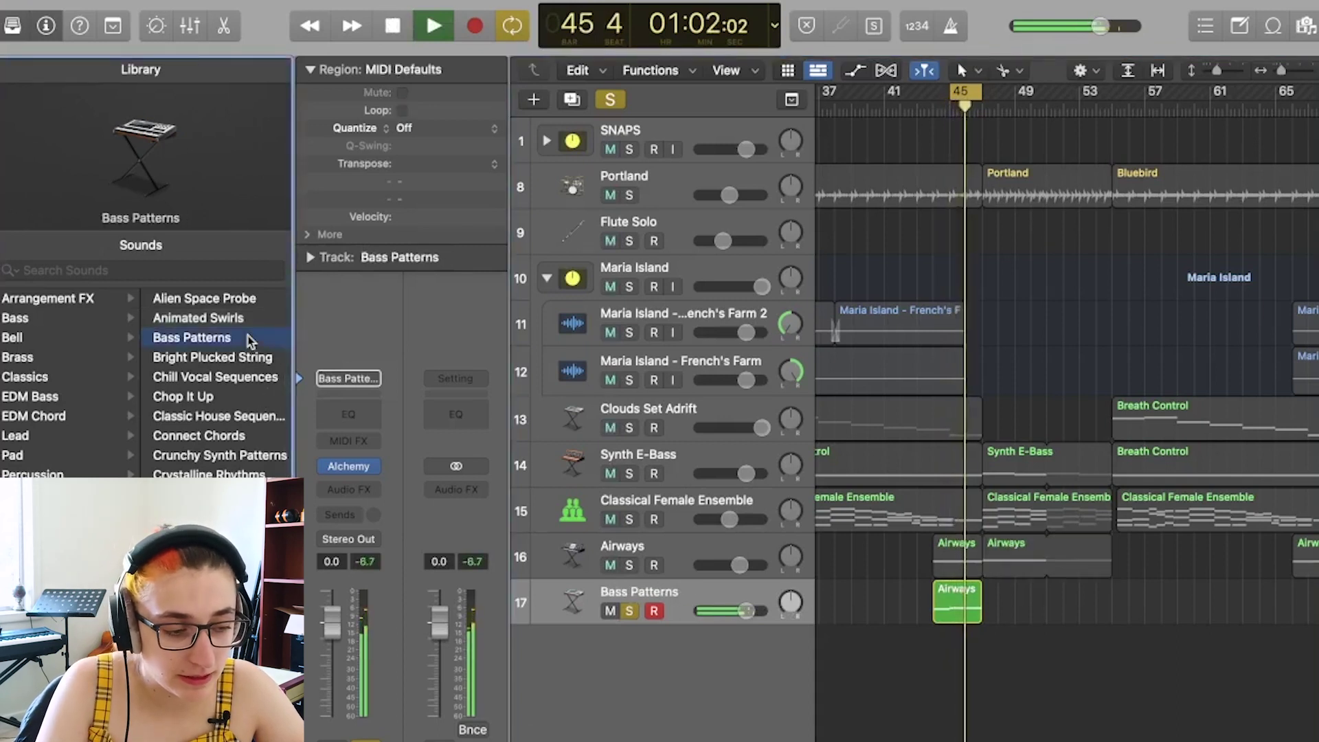
{"action": "left_click", "coordinate": [242, 362]}
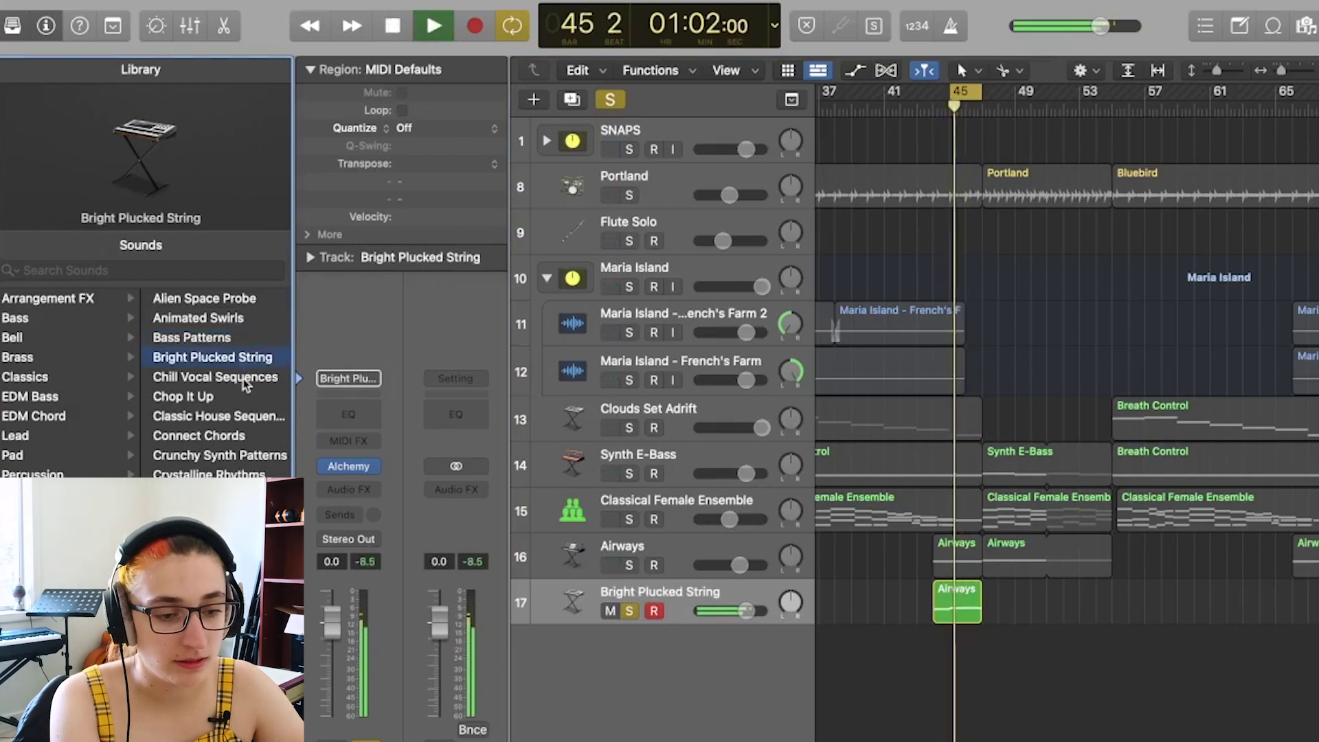
{"action": "key", "text": "space"}
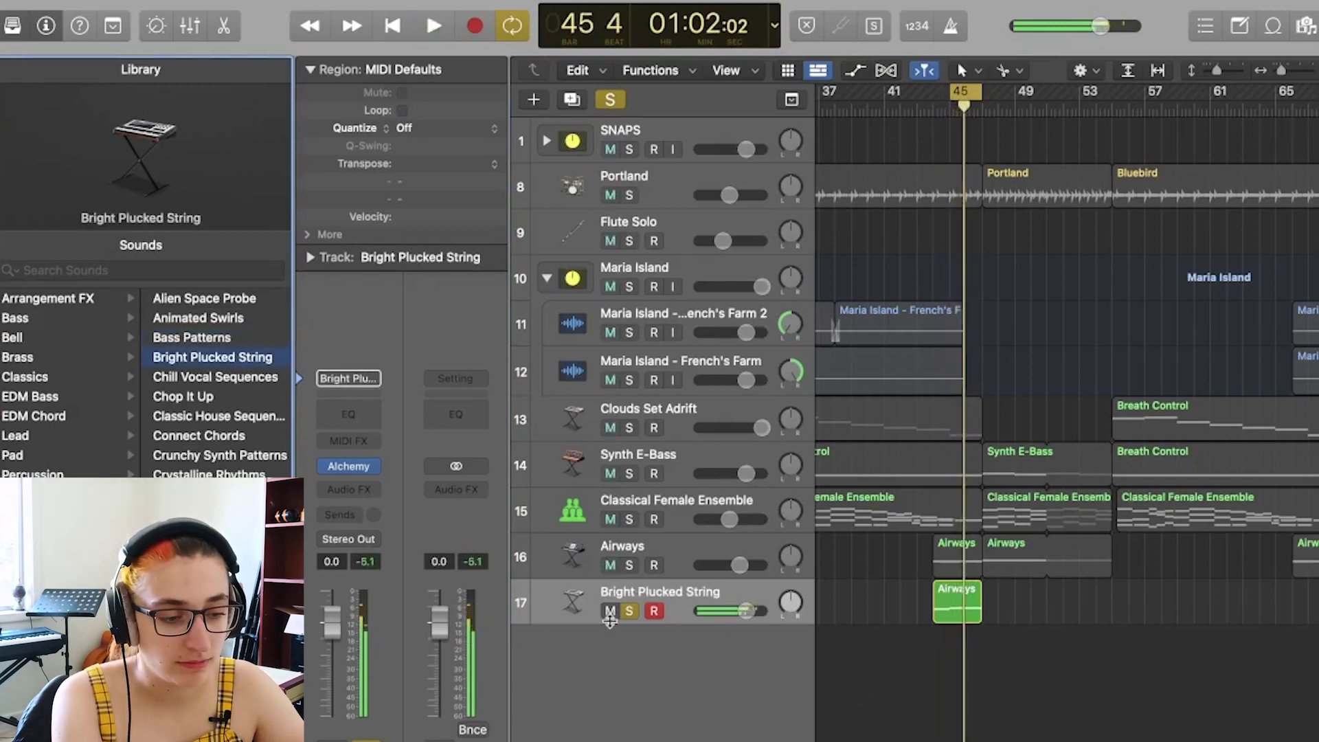
- Unsolo the Bright Plucked String track, play it with the full mix and load the Crystalline Rhythms sound on it
{"action": "left_click", "coordinate": [629, 611]}
{"action": "key", "text": "space"}
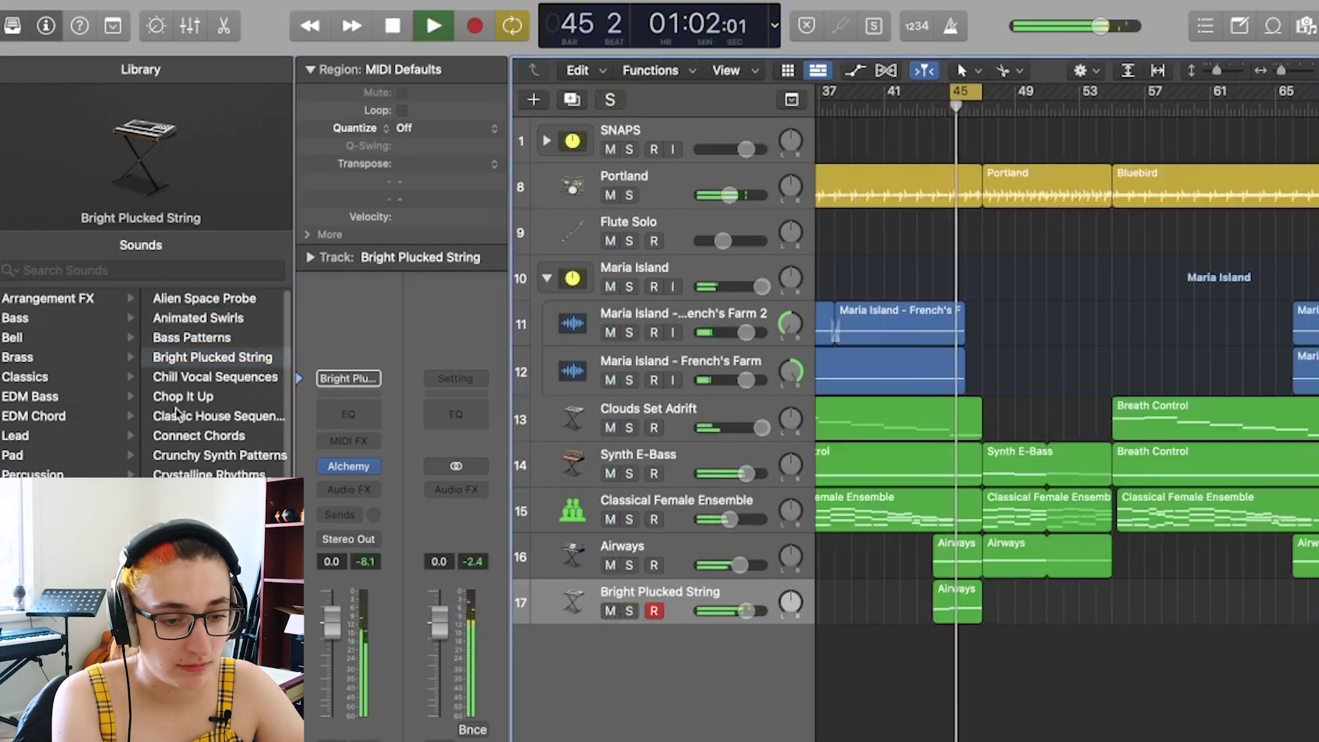
{"action": "left_click", "coordinate": [202, 472]}
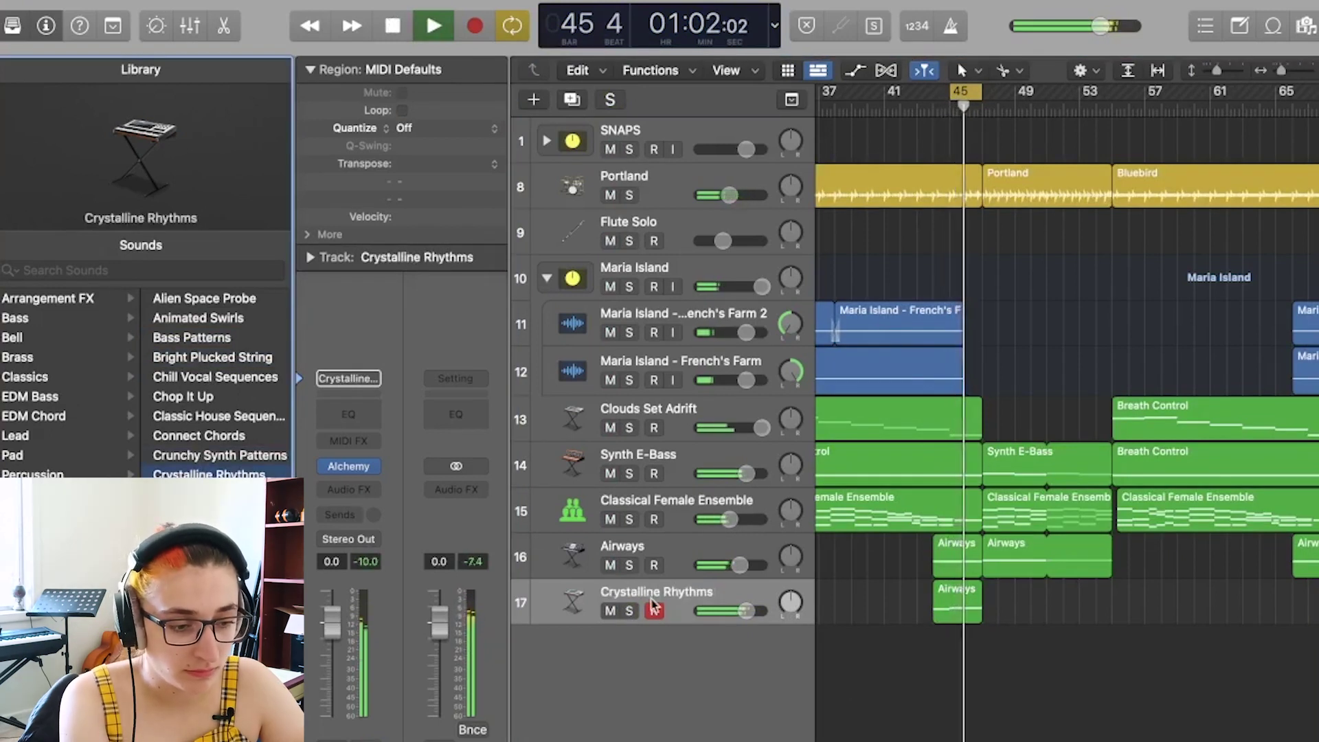
- Solo the Crystalline Rhythms track, open its Alchemy synth and choose the Bolder performance variation
{"action": "left_click", "coordinate": [629, 611]}
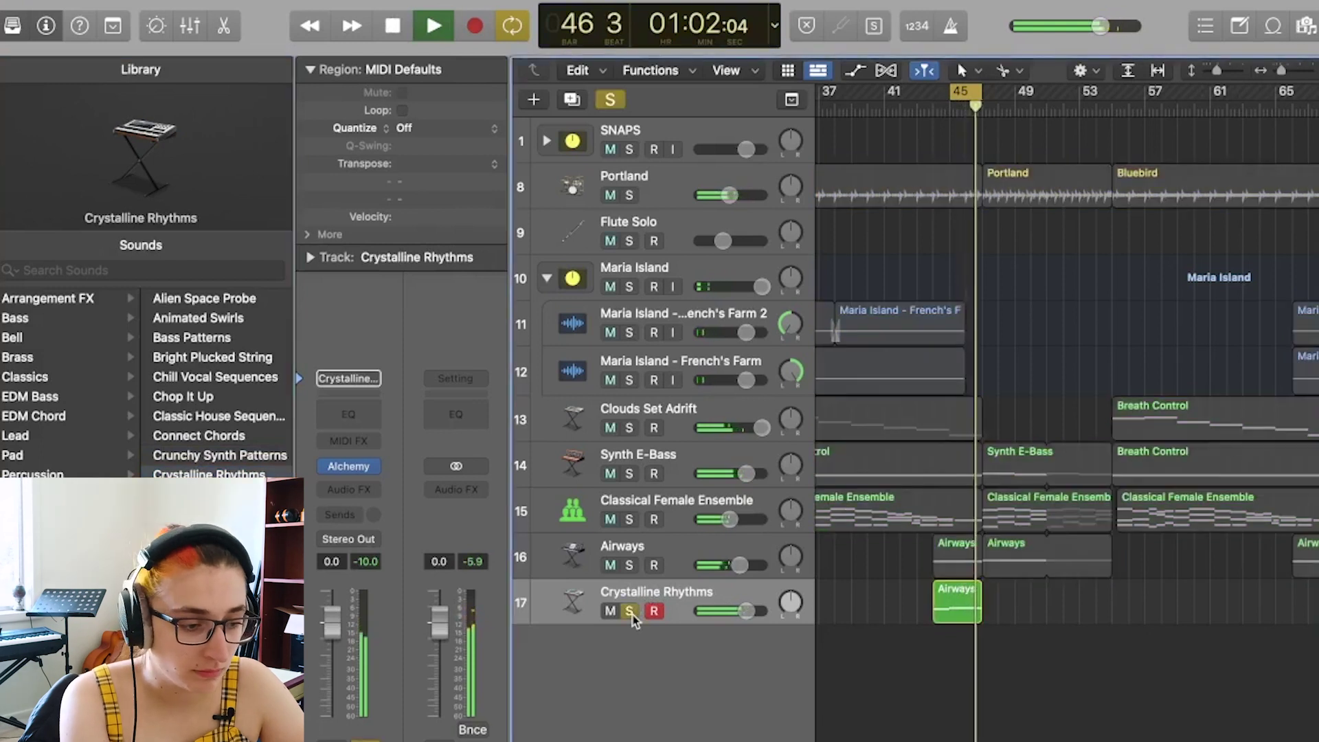
{"action": "left_click", "coordinate": [343, 465]}
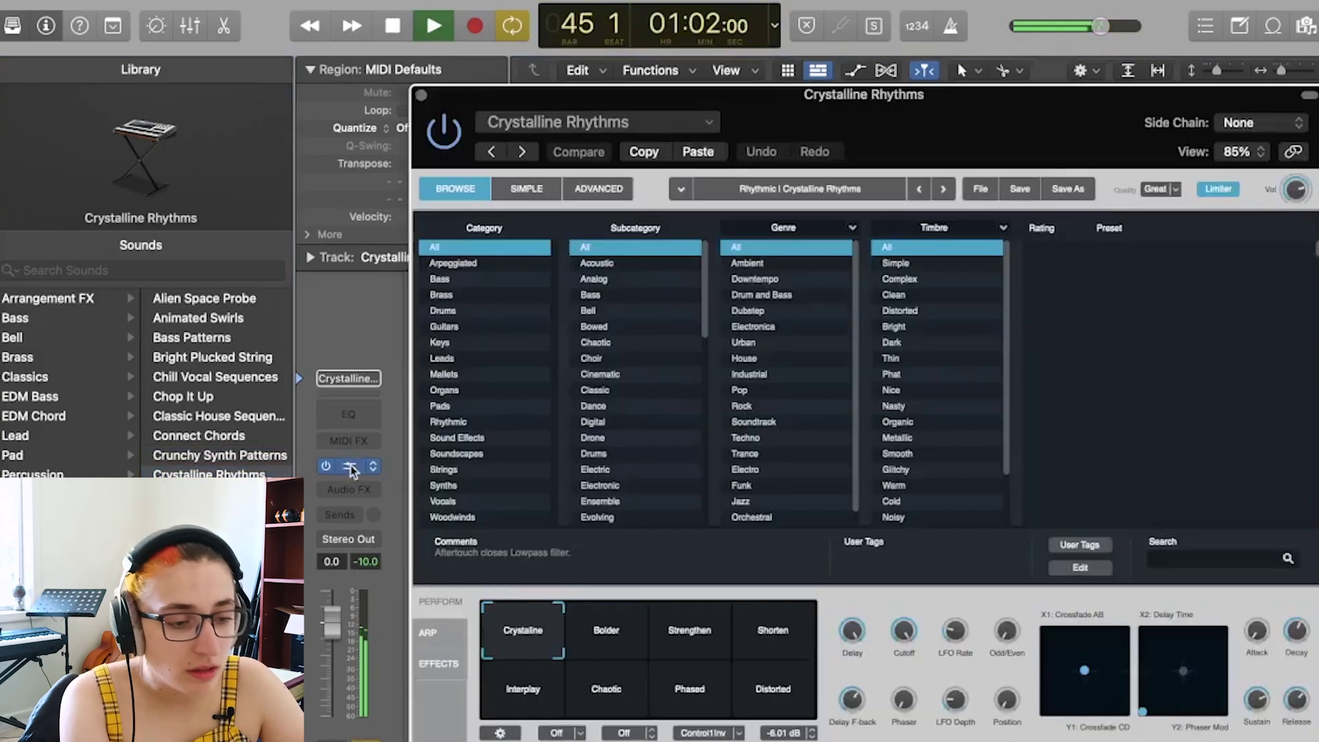
{"action": "left_click", "coordinate": [585, 623]}
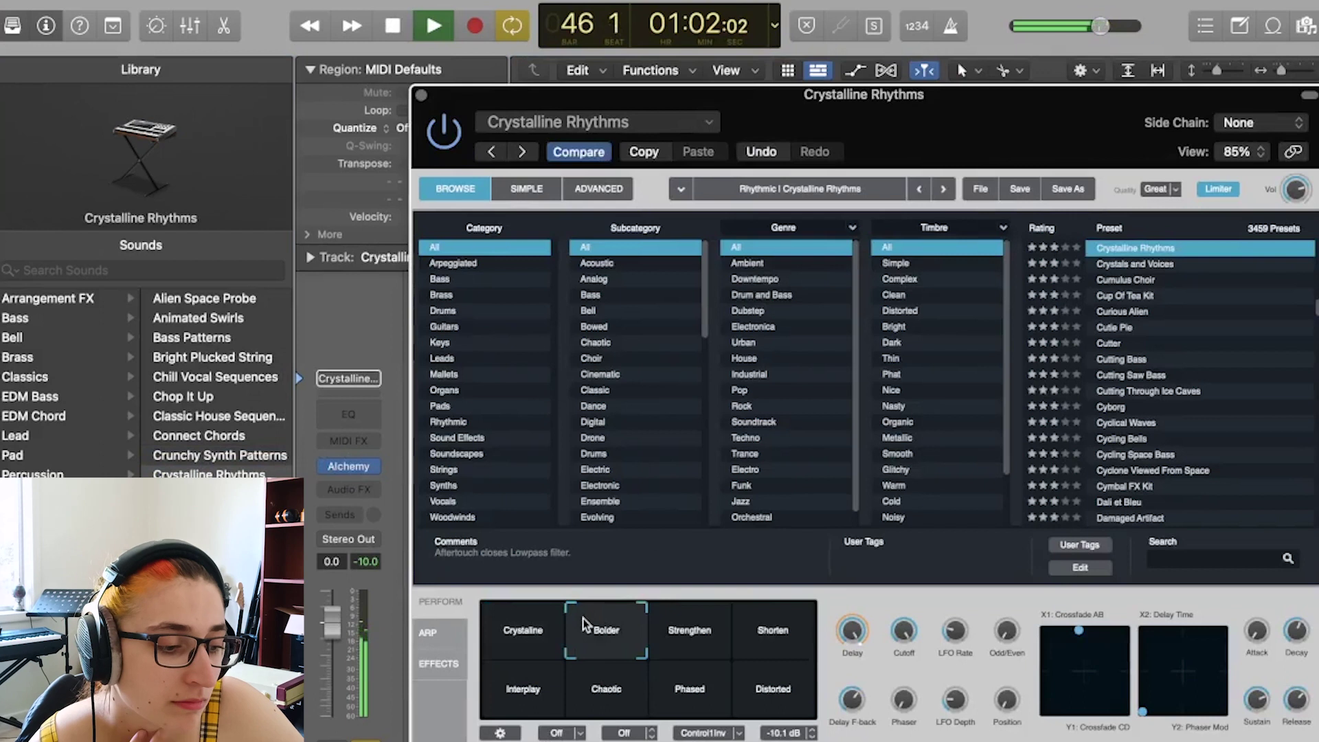
- Choose the Interplay performance variation for the Crystalline Rhythms sound and close its Alchemy window
{"action": "left_click", "coordinate": [532, 700]}
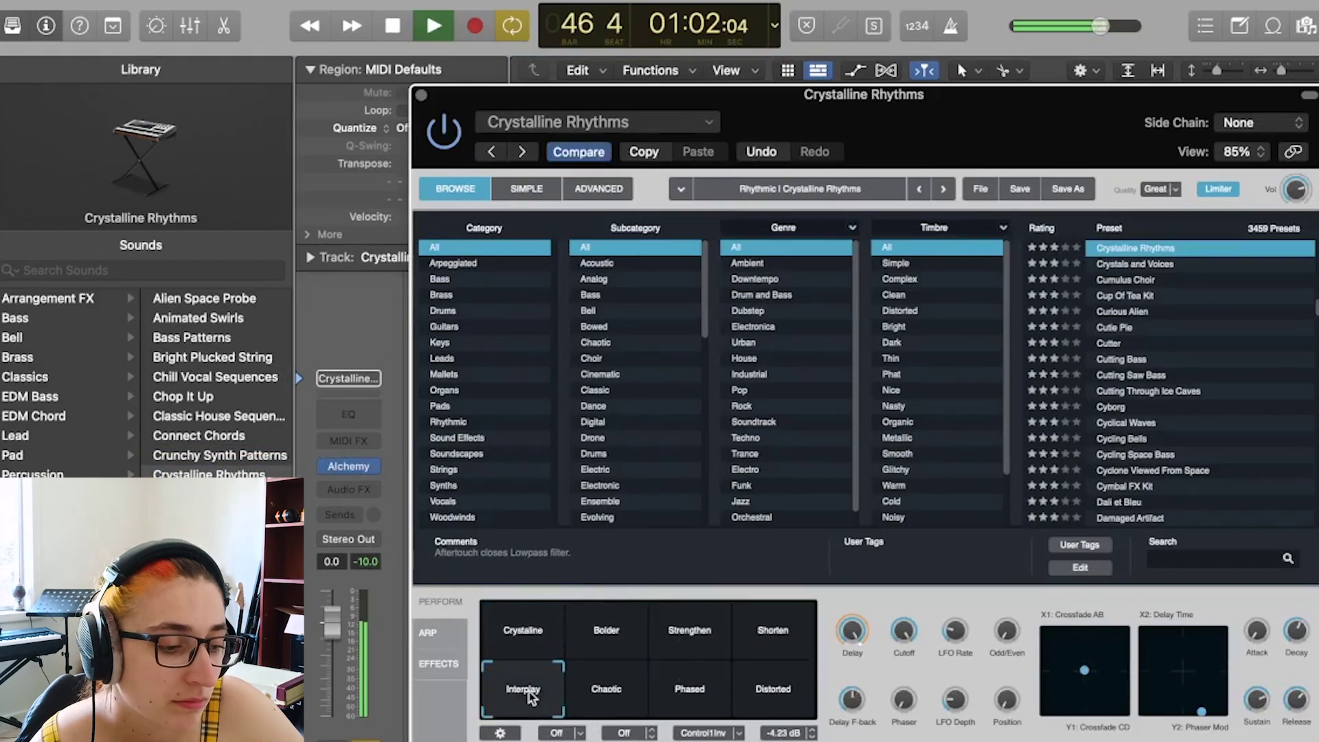
{"action": "left_click", "coordinate": [421, 95]}
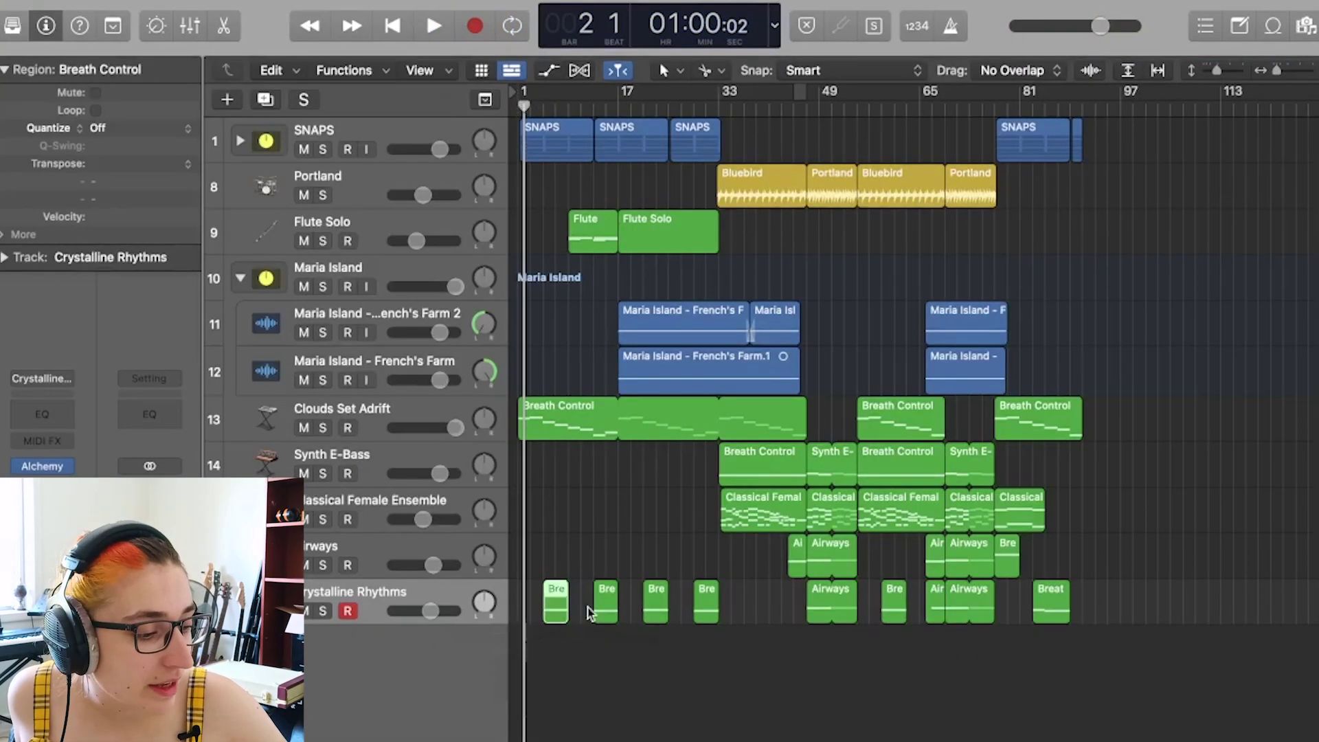
- Examine the closing section of the arrangement and place the playhead at bar 77, where the last pad region begins
{"action": "left_click", "coordinate": [1038, 333]}
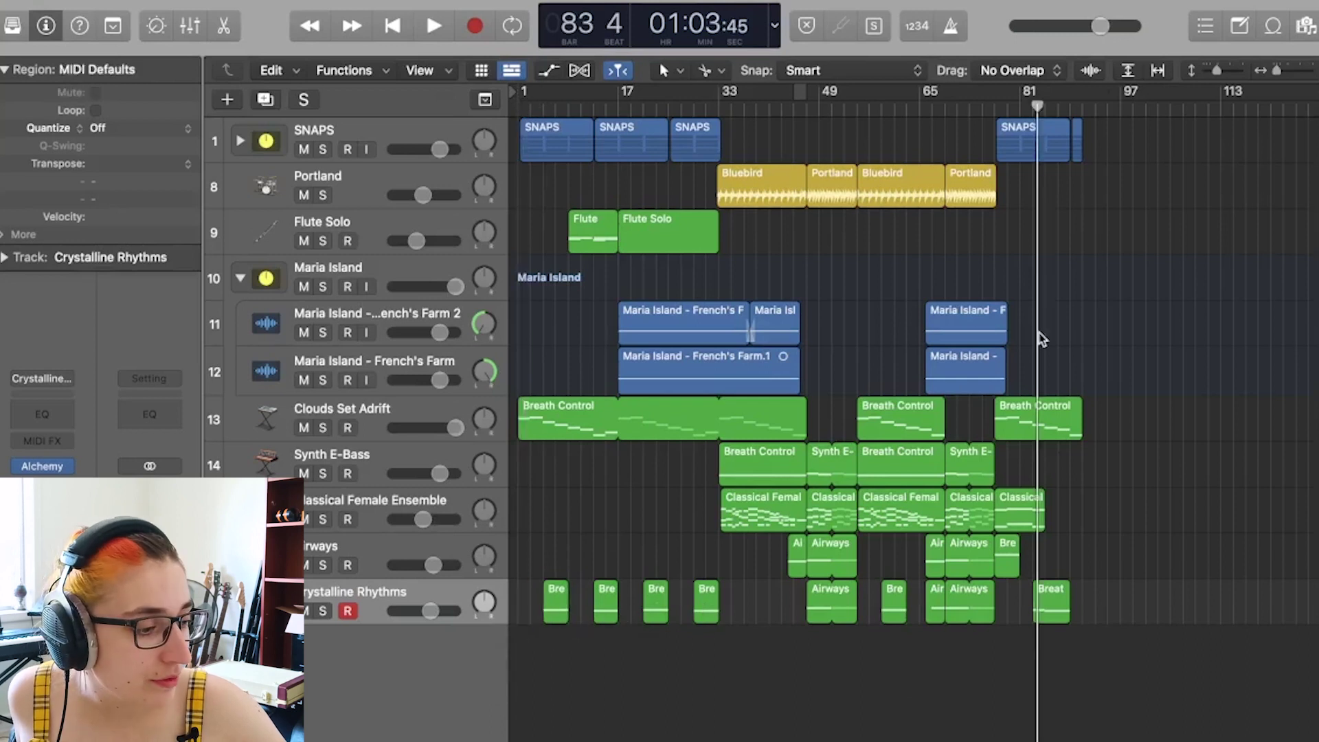
{"action": "scroll", "coordinate": [1041, 338], "scroll_direction": "up", "scroll_amount": 5}
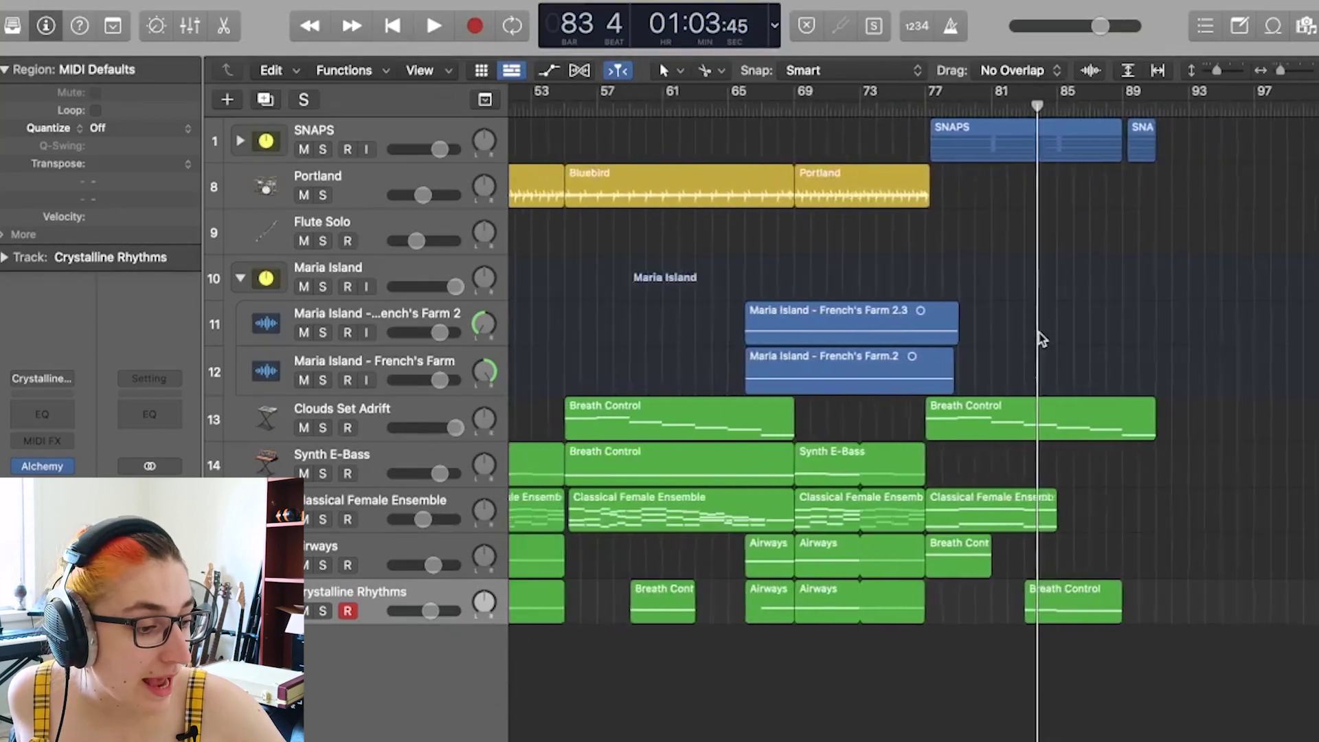
{"action": "scroll", "coordinate": [1040, 338], "scroll_direction": "down", "scroll_amount": 1}
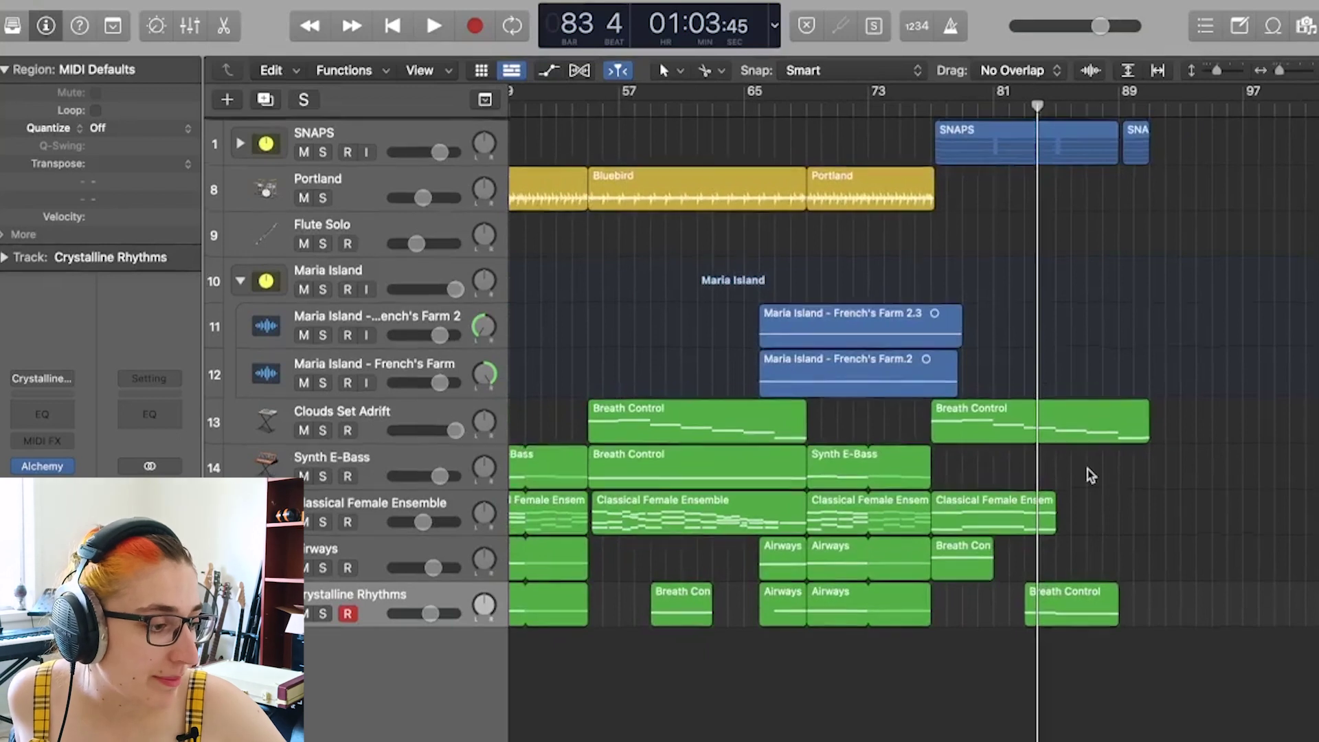
{"action": "scroll", "coordinate": [1091, 475], "scroll_direction": "right", "scroll_amount": 3}
{"action": "left_click", "coordinate": [874, 108]}
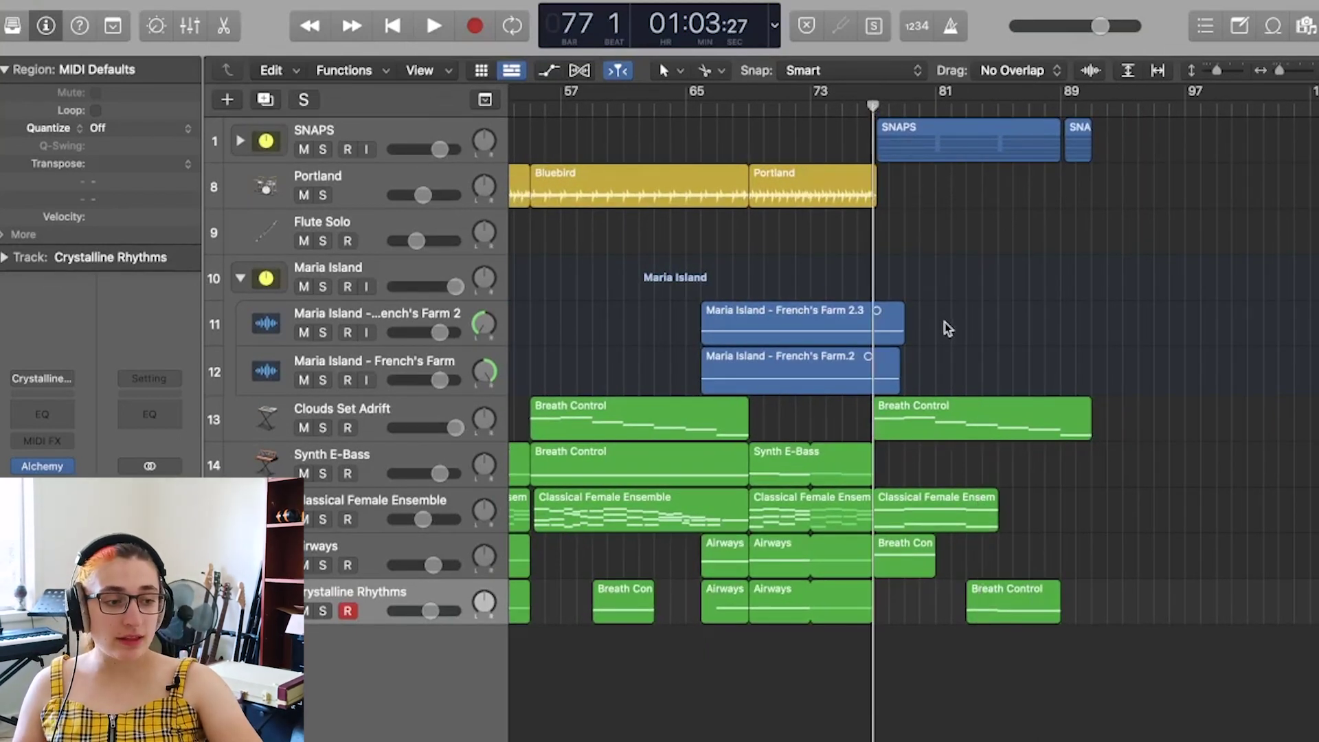
- Play the opening flute and field recording section until about bar 27 and review the arrangement after it
{"action": "scroll", "coordinate": [945, 323], "scroll_direction": "down", "scroll_amount": 3}
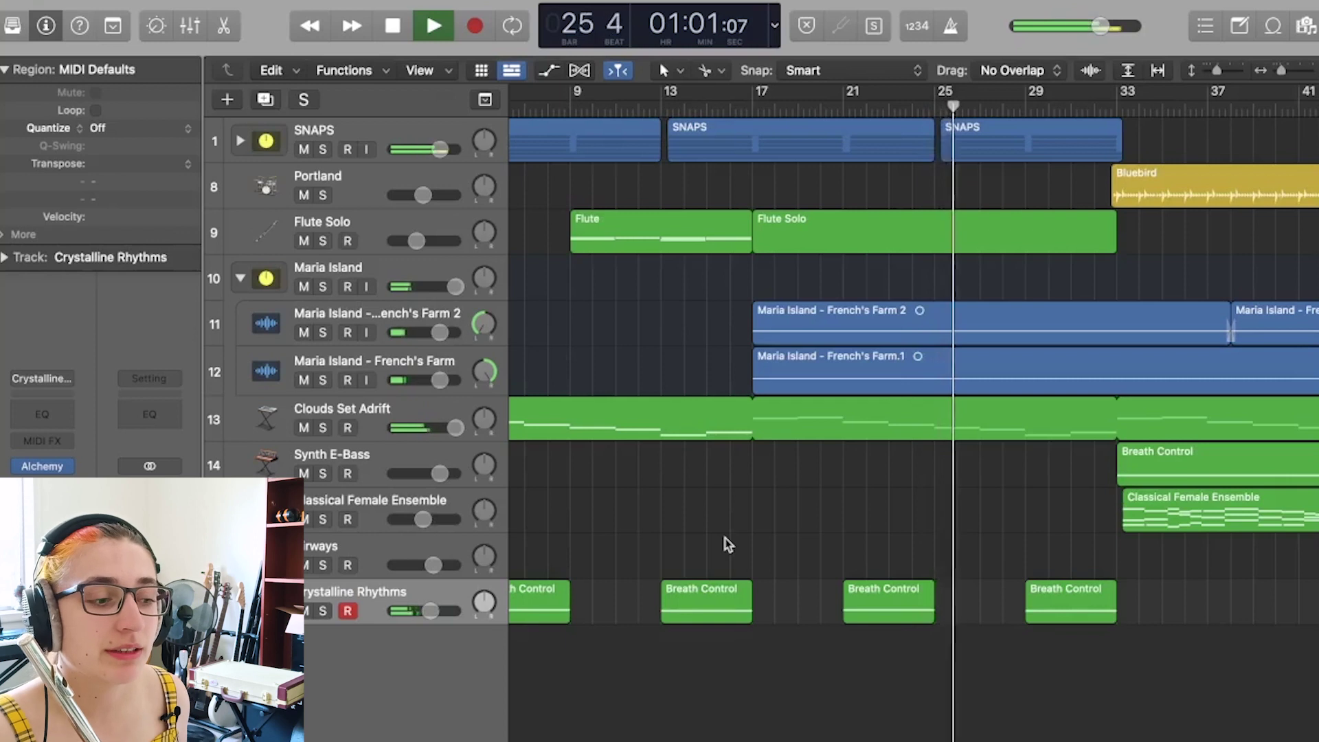
{"action": "key", "text": "space"}
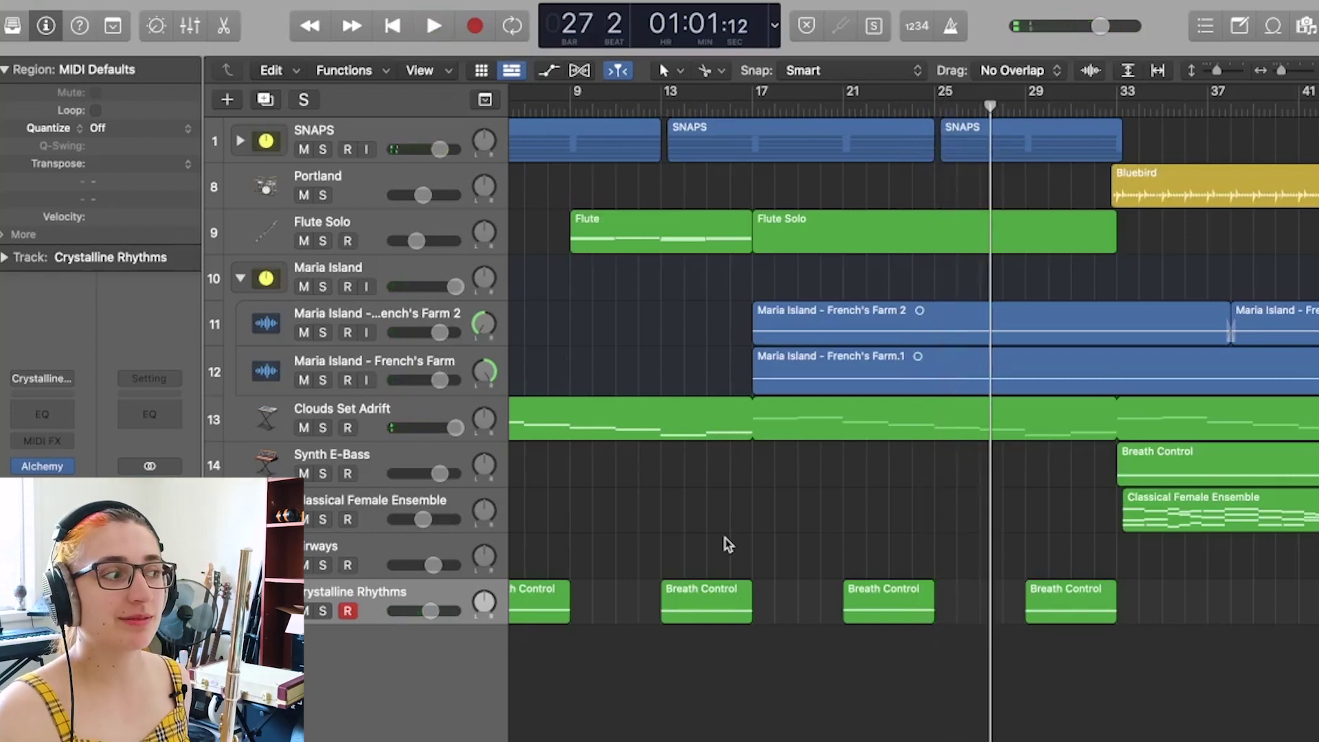
{"action": "scroll", "coordinate": [725, 540], "scroll_direction": "right", "scroll_amount": 10}
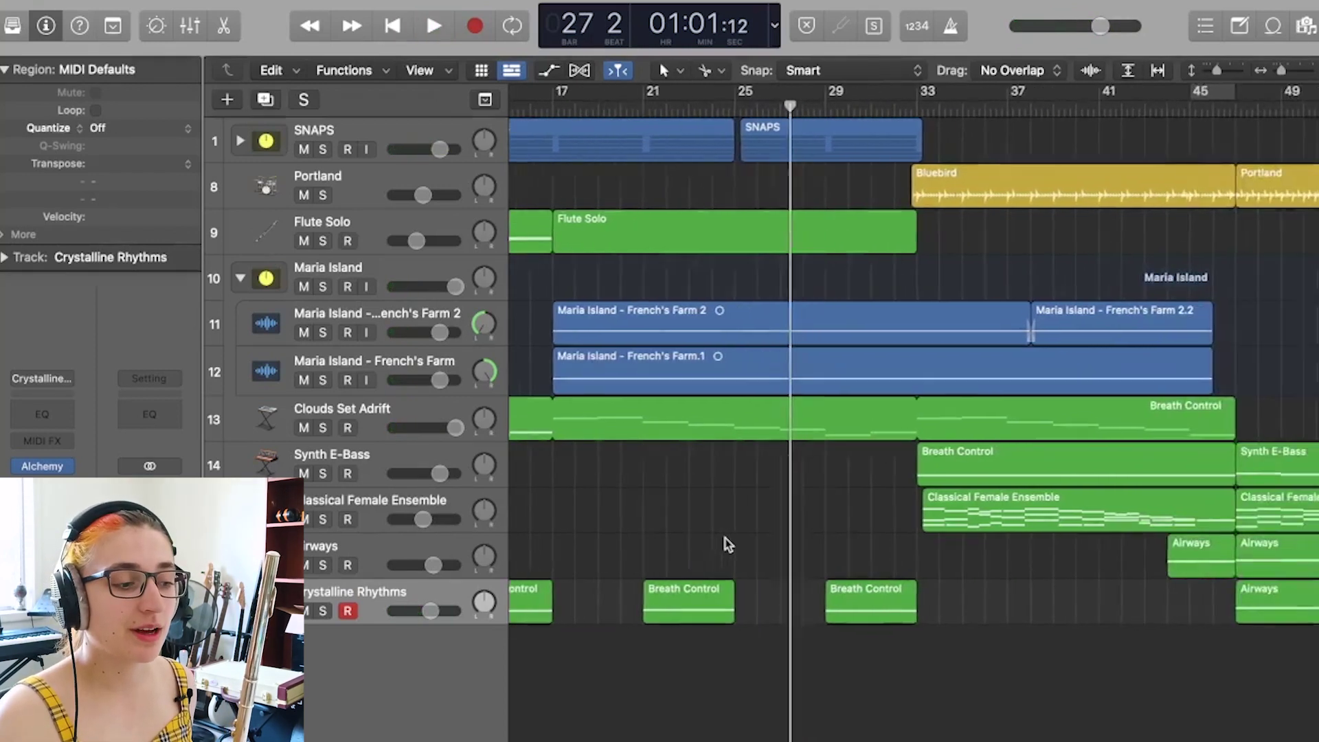
{"action": "scroll", "coordinate": [724, 538], "scroll_direction": "right", "scroll_amount": 5}
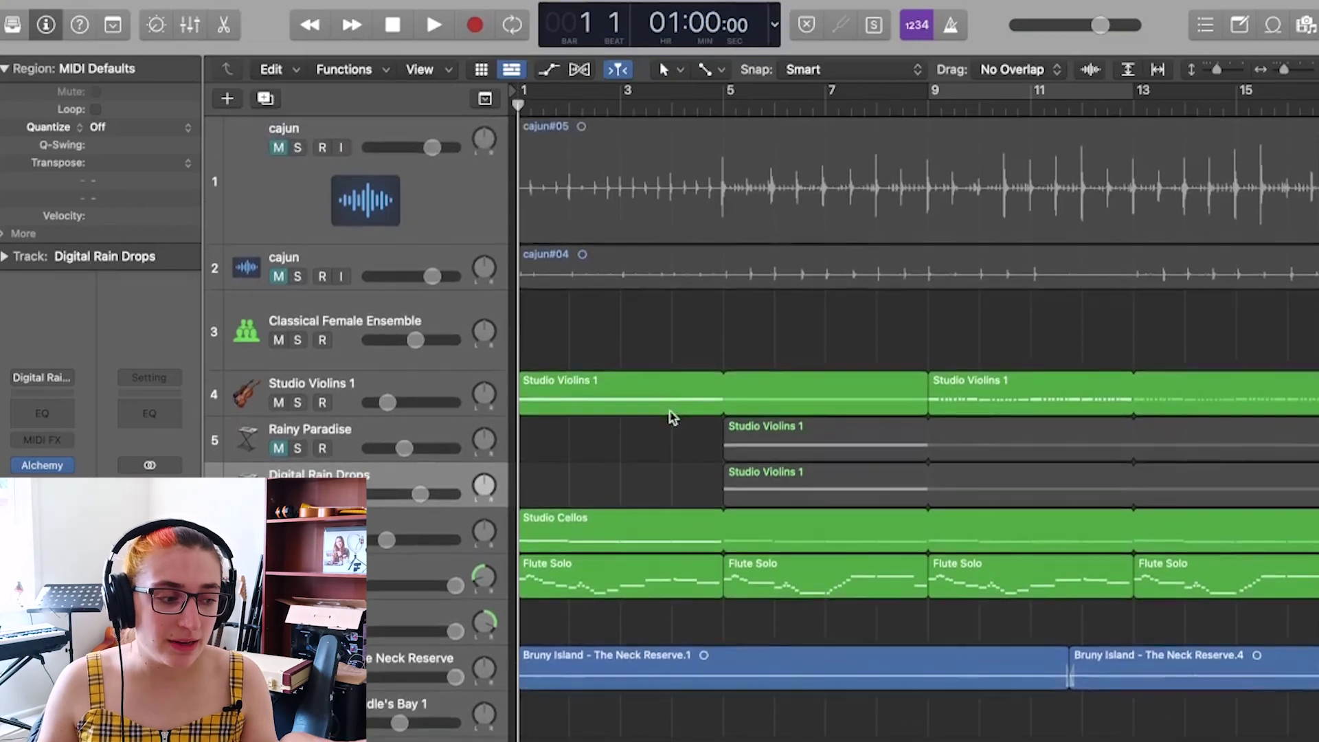
- Switch to the Loot Audio website and browse the Bodhran 100BPM loops of the Bodhran sample pack
{"action": "left_click", "coordinate": [452, 268]}
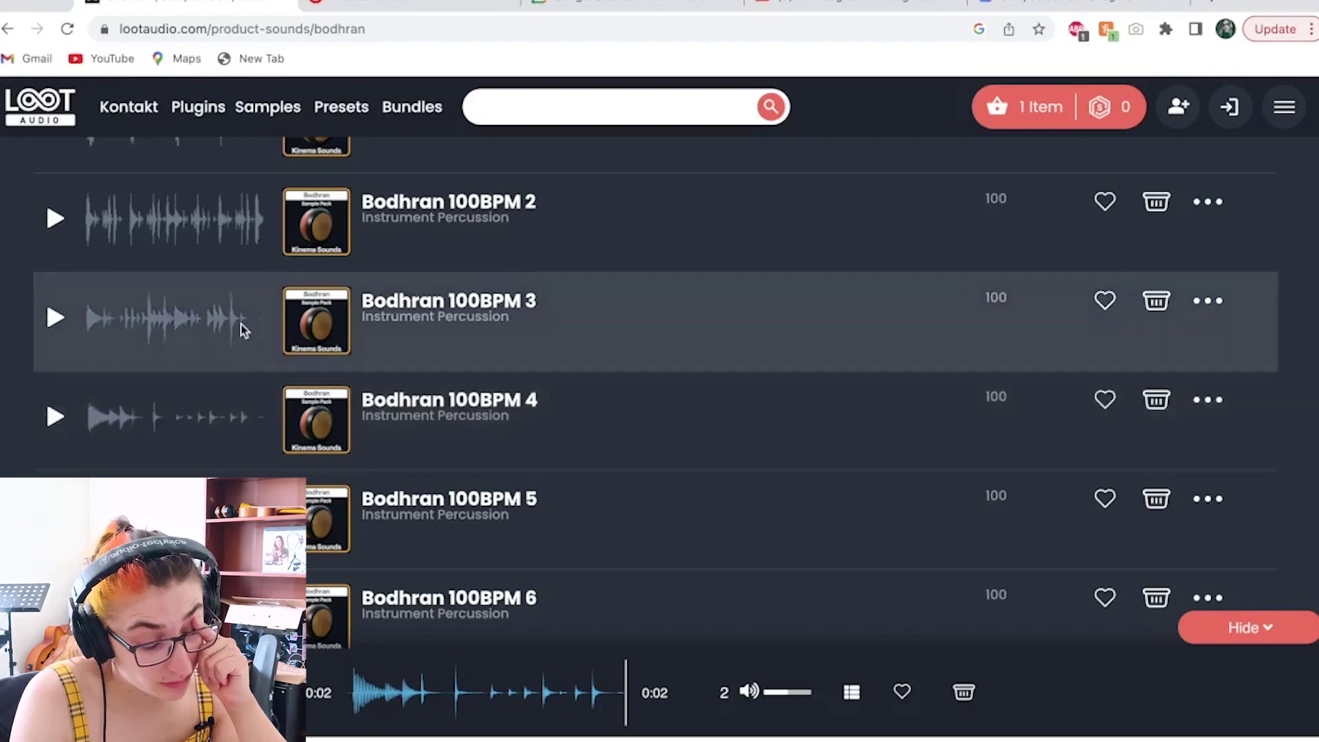
{"action": "scroll", "coordinate": [241, 357], "scroll_direction": "down", "scroll_amount": 3}
{"action": "scroll", "coordinate": [67, 379], "scroll_direction": "down", "scroll_amount": 1}
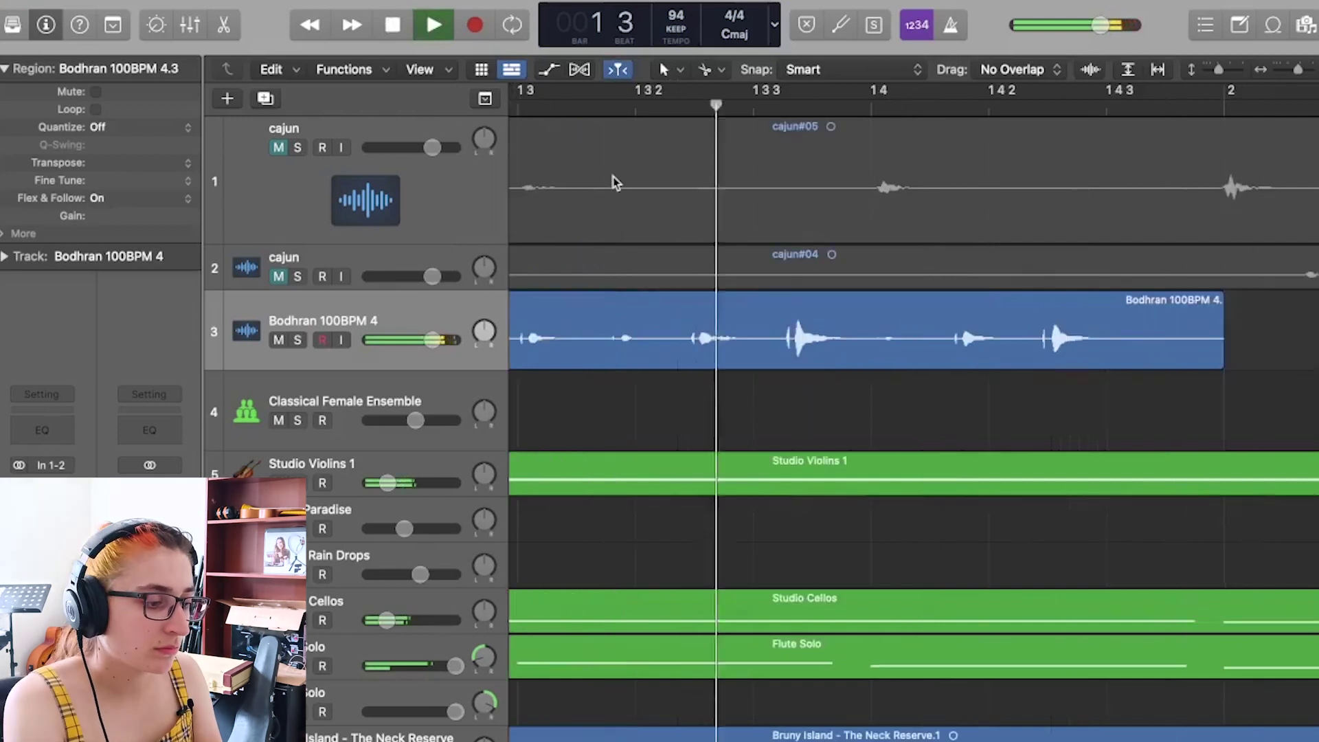
- Play the sliced Bodhran 100BPM 4 hits from the start of the song and select the cajun#05 region
{"action": "key", "text": "space"}
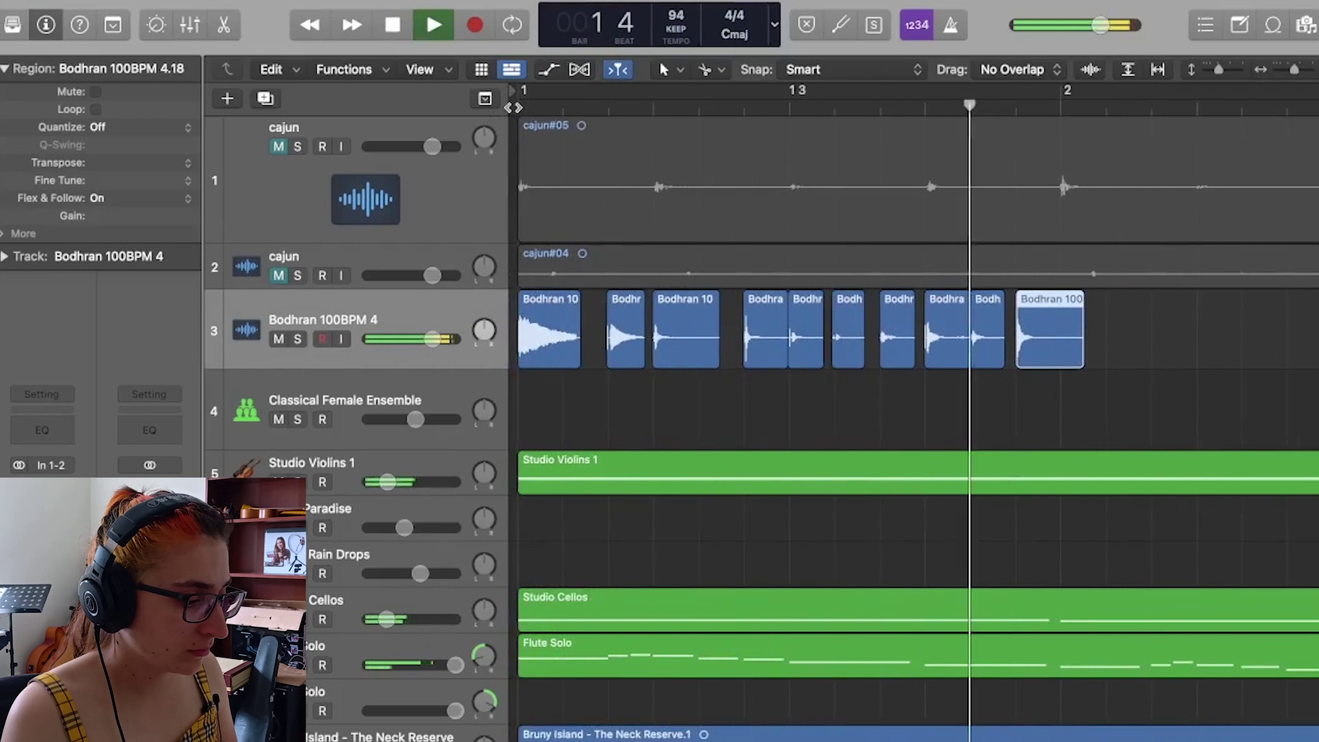
{"action": "key", "text": "space"}
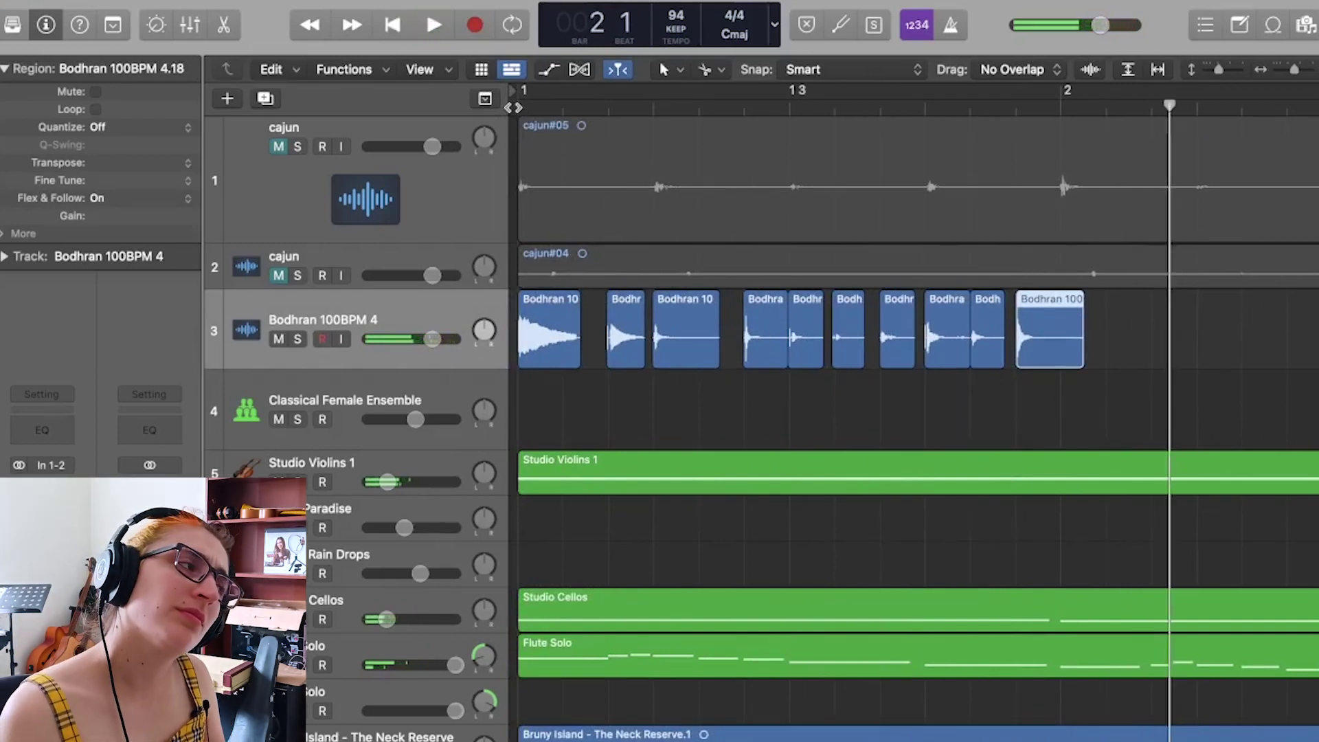
{"action": "left_click", "coordinate": [755, 178]}
{"action": "key", "text": "Return"}
{"action": "key", "text": "space"}
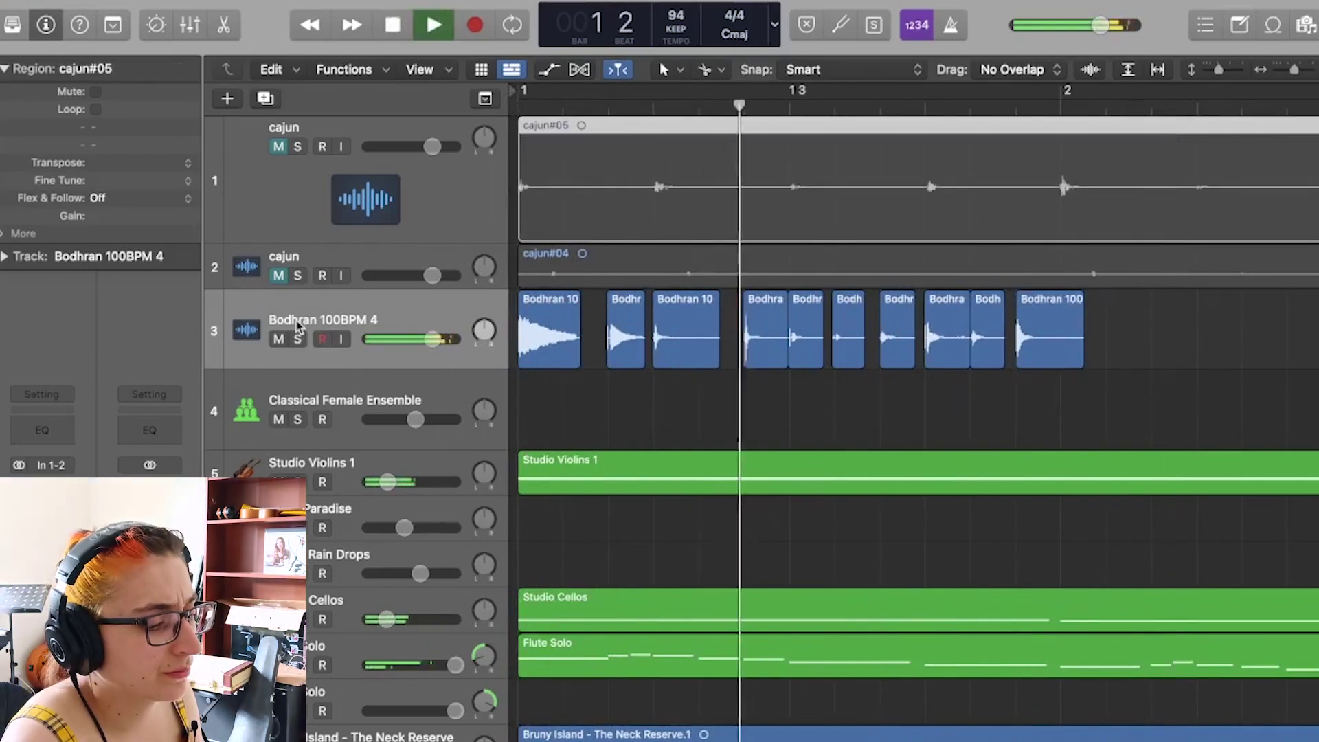
{"action": "key", "text": "space"}
- Mute the Bodhran 100BPM 4 track, unmute the upper cajun track and raise its volume while playing from the start
{"action": "left_click", "coordinate": [279, 339]}
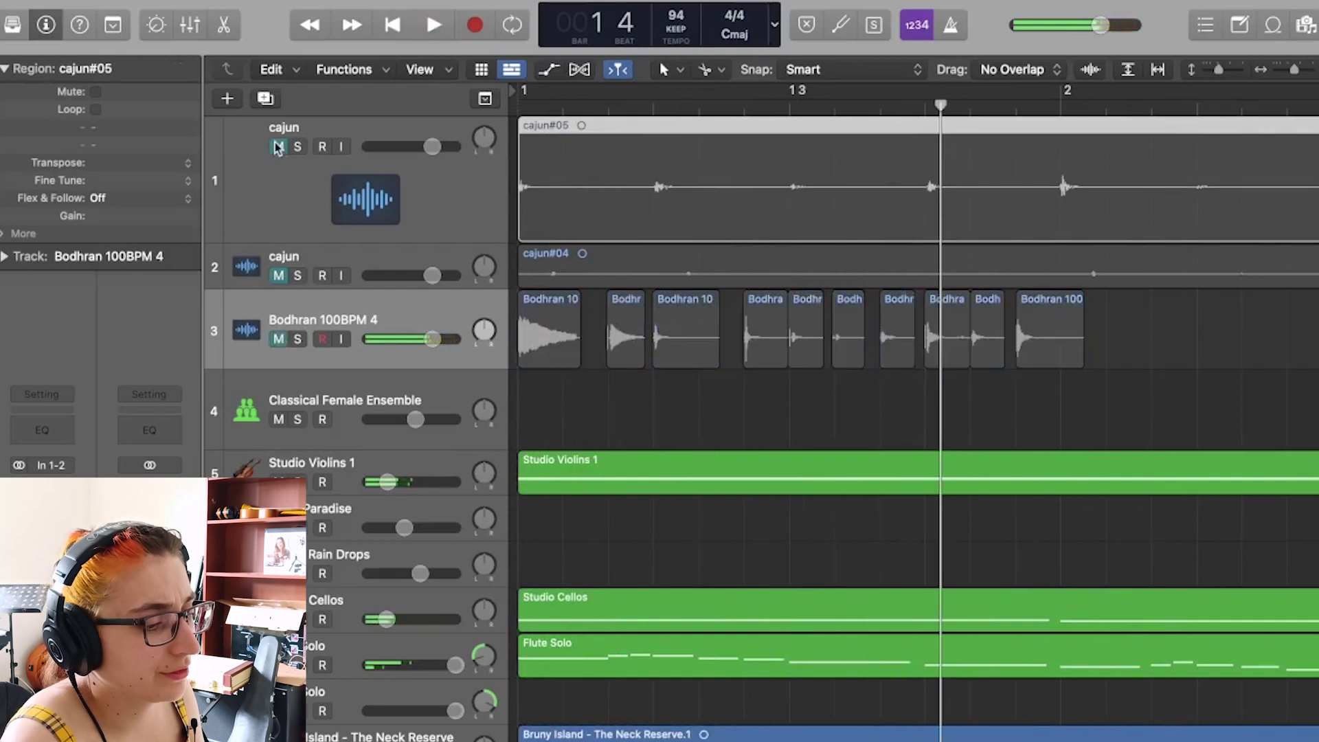
{"action": "left_click", "coordinate": [278, 147]}
{"action": "key", "text": "Return"}
{"action": "key", "text": "space"}
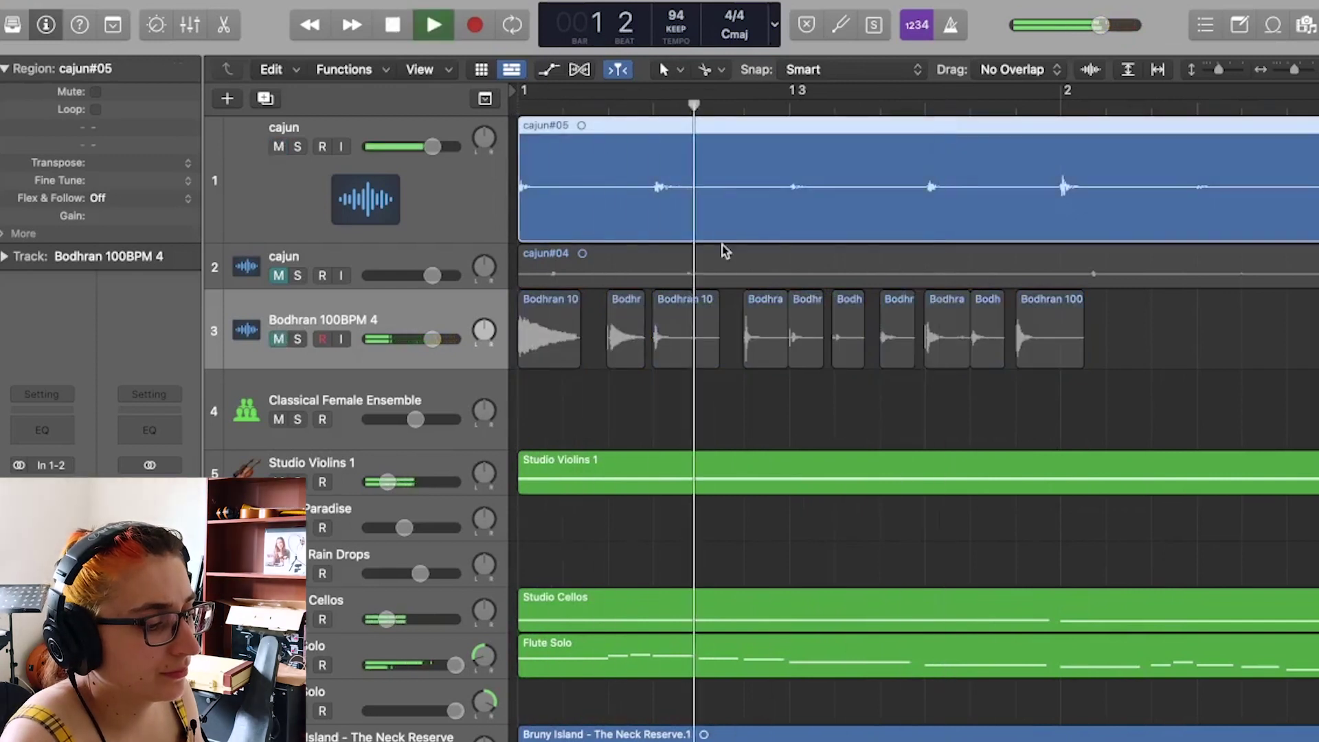
{"action": "key", "text": "super+Left"}
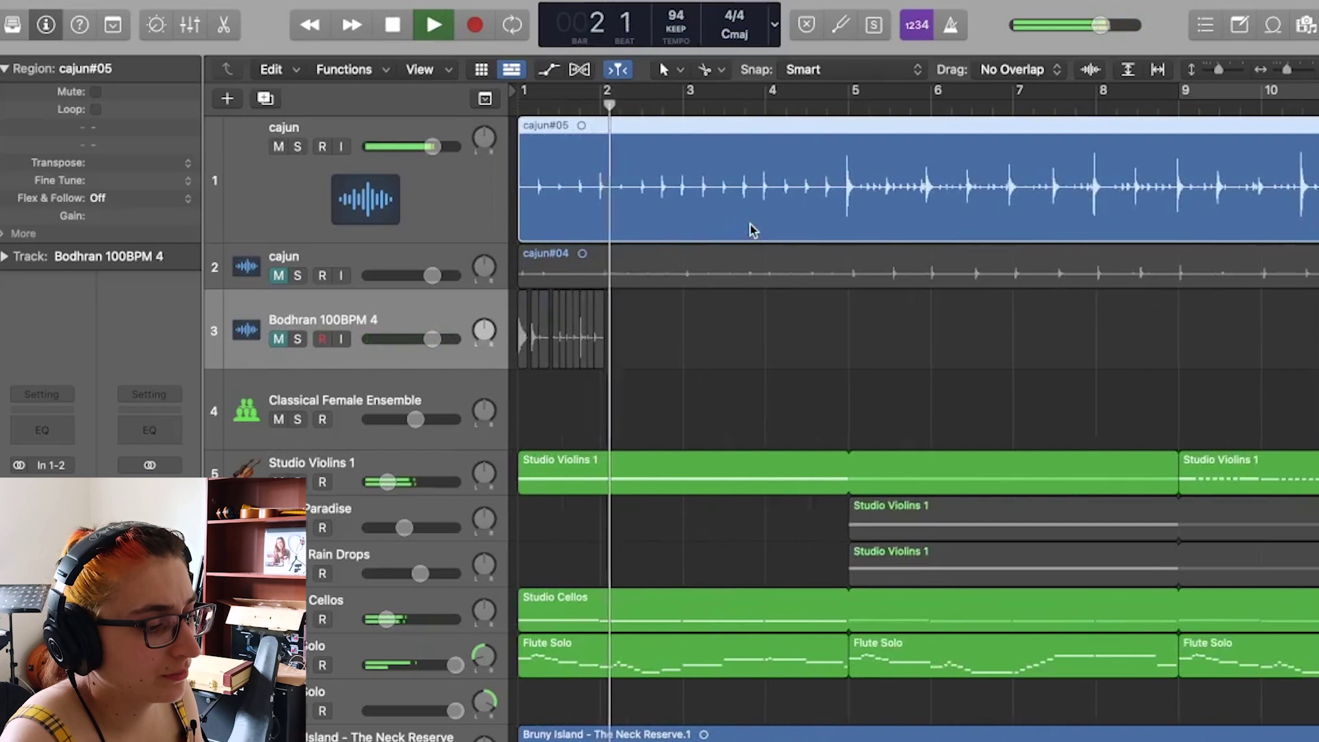
{"action": "left_click_drag", "start_coordinate": [433, 146], "coordinate": [455, 146]}
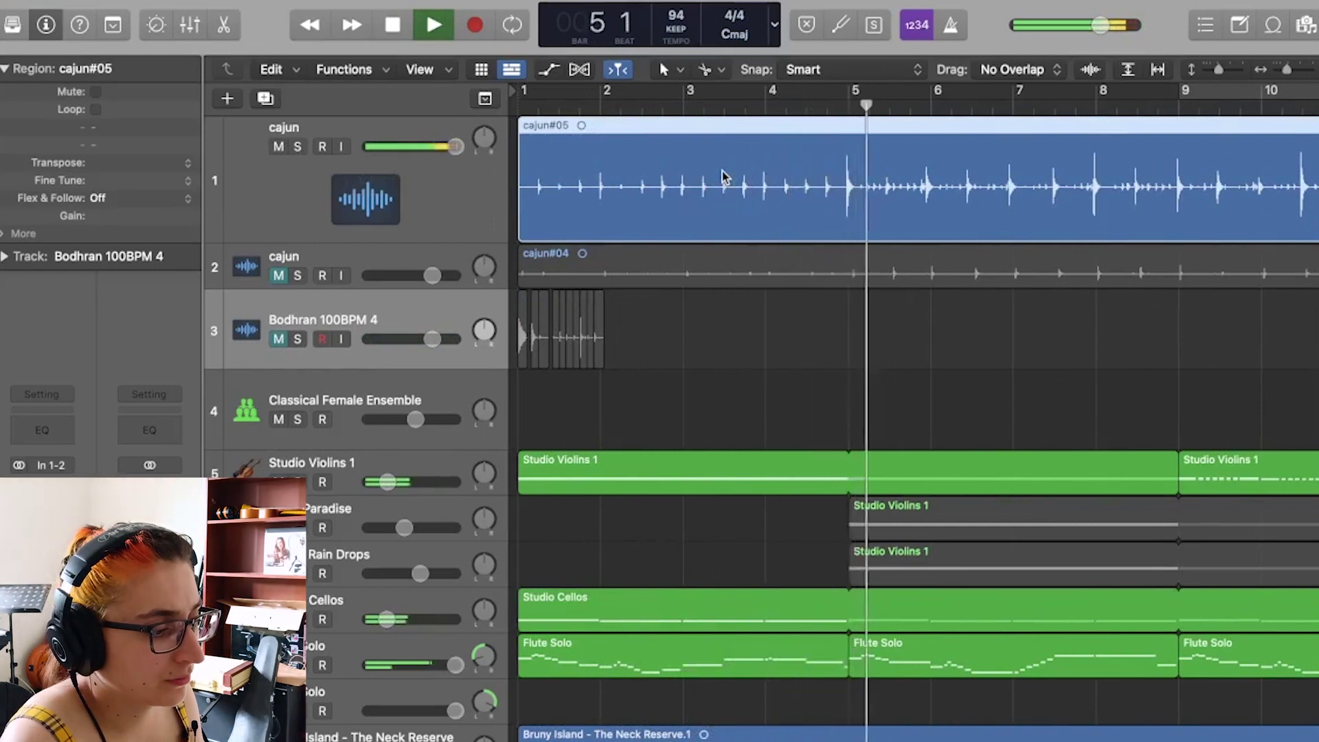
{"action": "key", "text": "space"}
- Shift the cajun#05 region slightly later so its hit lines up with bar 8
{"action": "key", "text": "super+Right"}
{"action": "key", "text": "super+Right"}
{"action": "key", "text": "super+Right"}
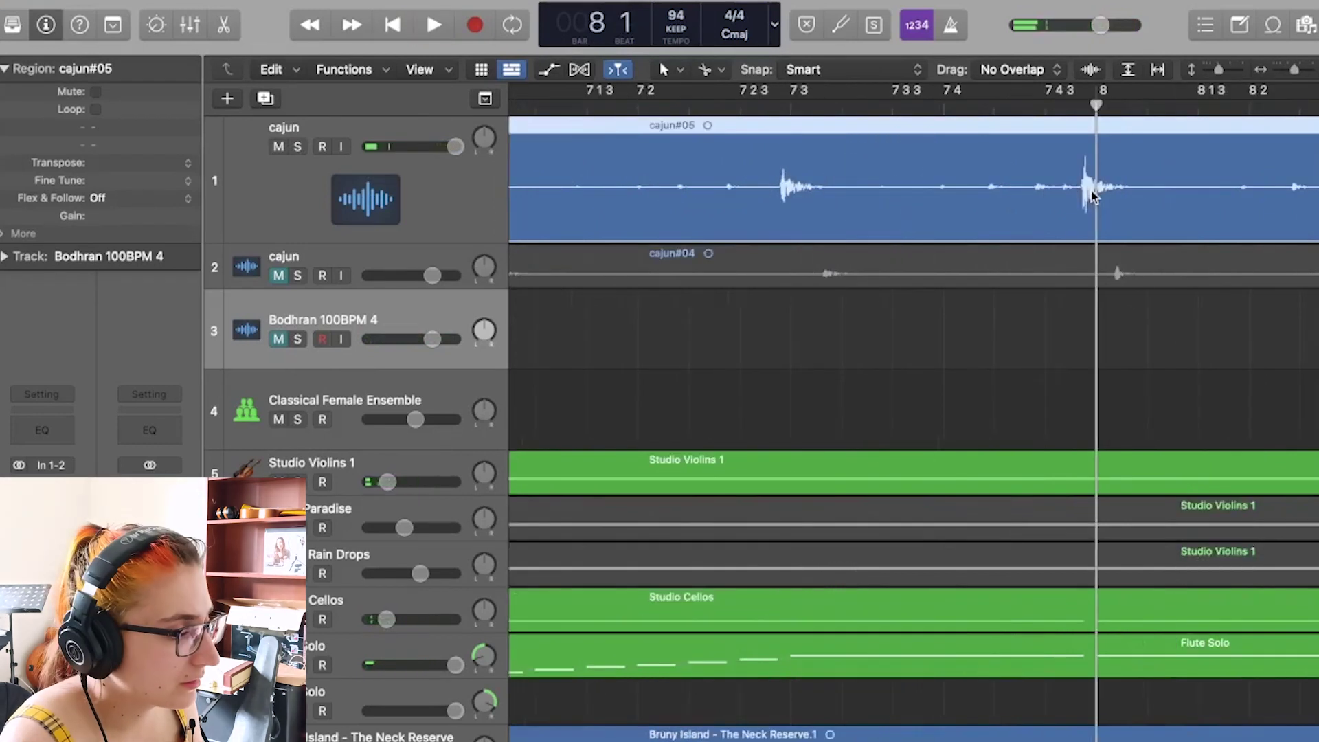
{"action": "left_click_drag", "start_coordinate": [1085, 207], "coordinate": [1088, 207]}
- Mute the upper cajun track and play the Bodhran slices with the strings and flute from the start of the song
{"action": "key", "text": "ctrl+m"}
{"action": "key", "text": "super+Left"}
{"action": "key", "text": "super+Left"}
{"action": "key", "text": "super+Left"}
{"action": "key", "text": "Return"}
{"action": "key", "text": "space"}
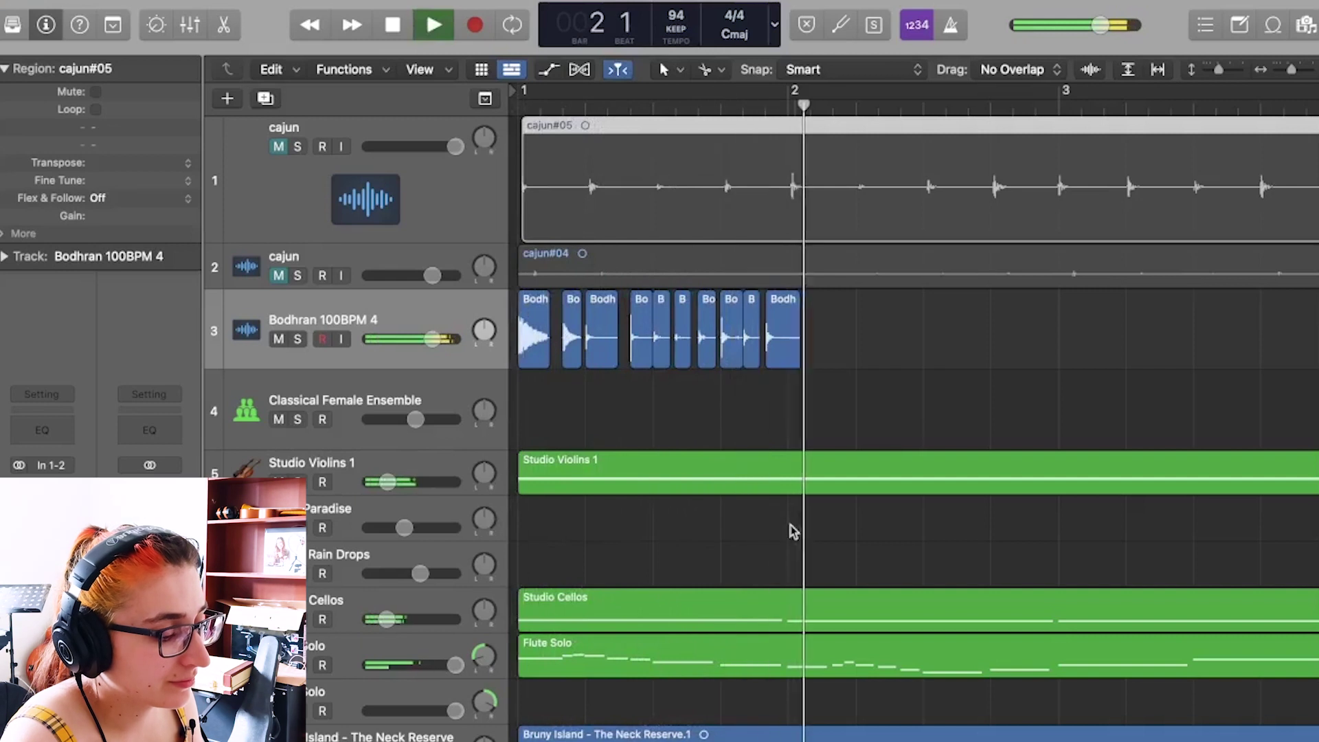
{"action": "key", "text": "space"}
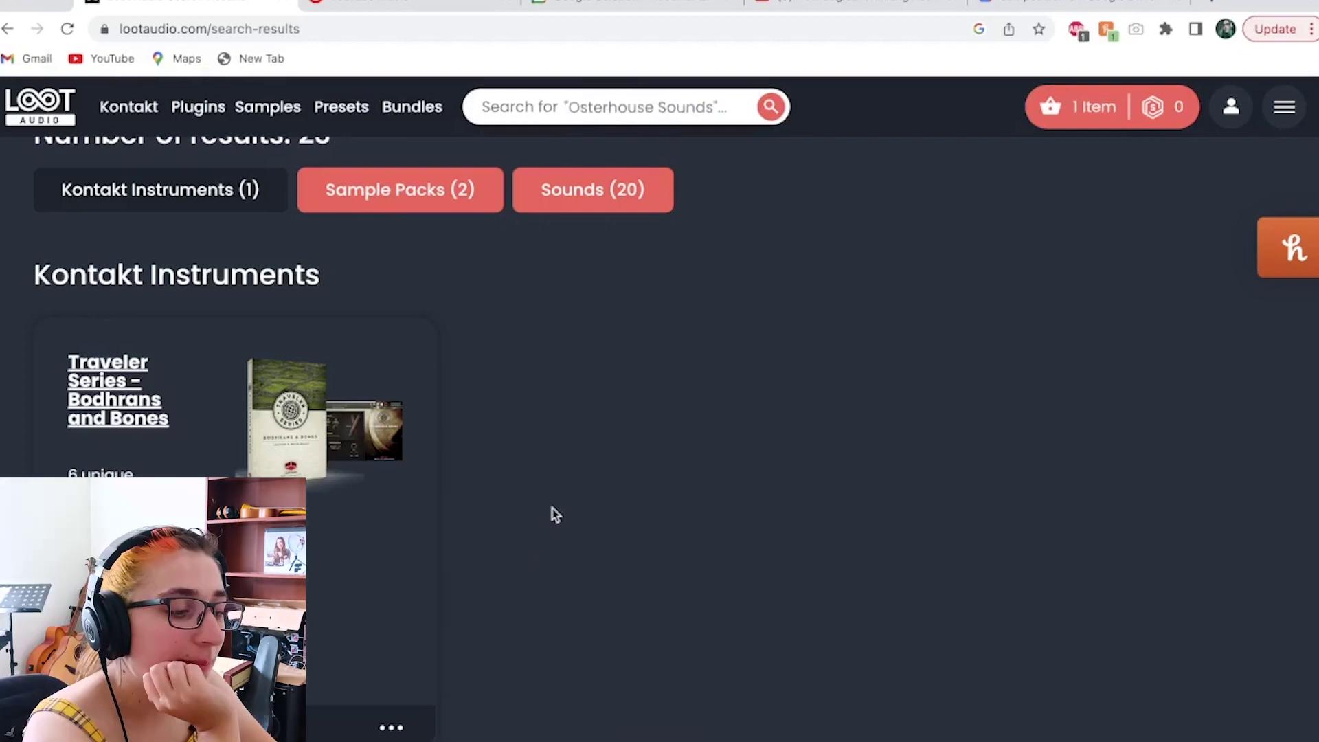
- Look through the Kontakt instruments and other categories in the Loot Audio bodhran search results
{"action": "scroll", "coordinate": [552, 511], "scroll_direction": "up", "scroll_amount": 1}
{"action": "scroll", "coordinate": [552, 509], "scroll_direction": "up", "scroll_amount": 2}
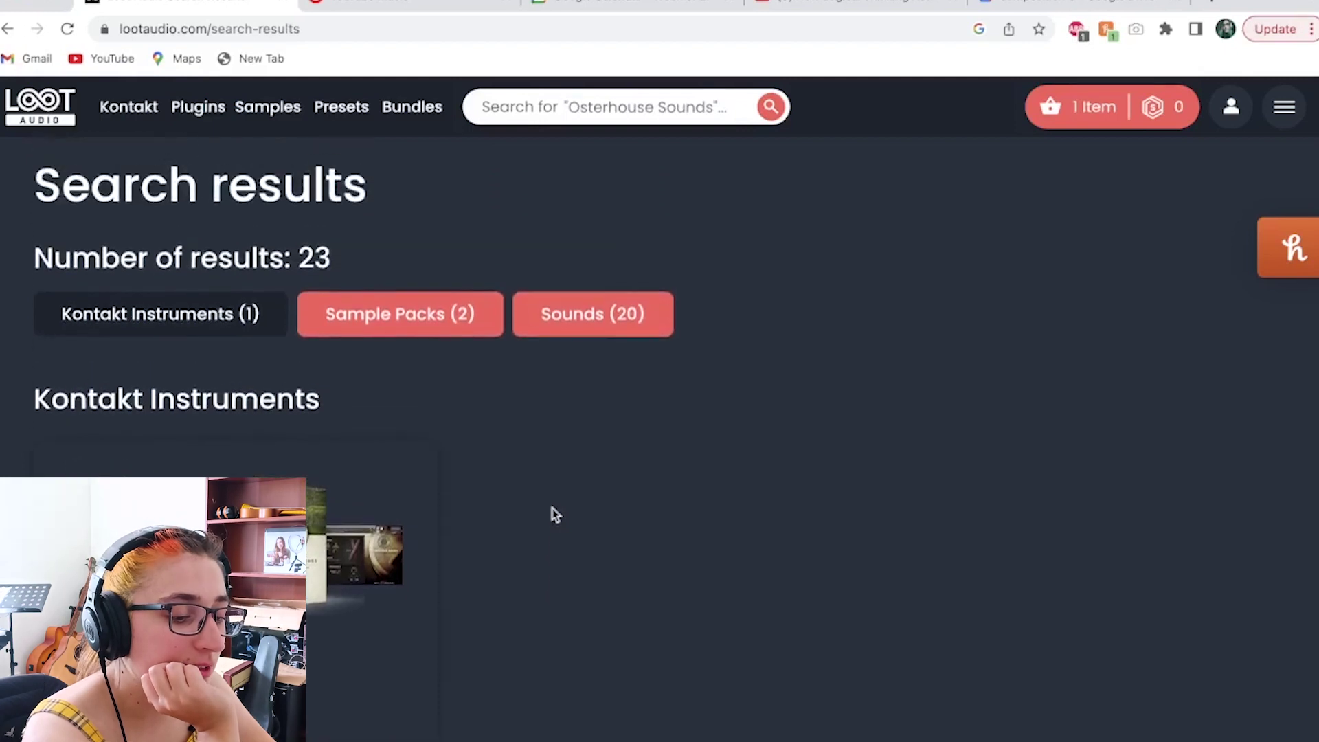
{"action": "scroll", "coordinate": [546, 512], "scroll_direction": "down", "scroll_amount": 3}
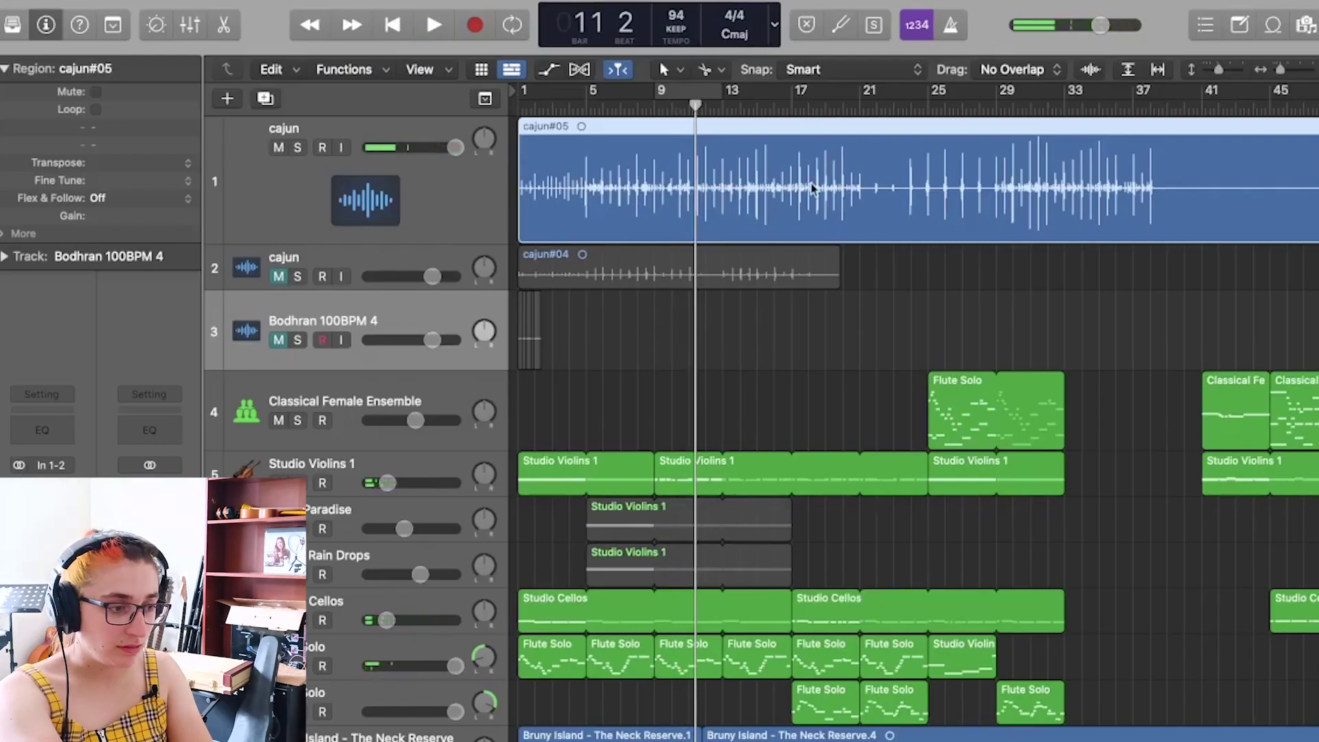
- Switch to Pro Tools and conform the raw cajun clips from bar 5 to 21 using Beat Detective at 100% strength
{"action": "scroll", "coordinate": [812, 189], "scroll_direction": "down", "scroll_amount": 4}
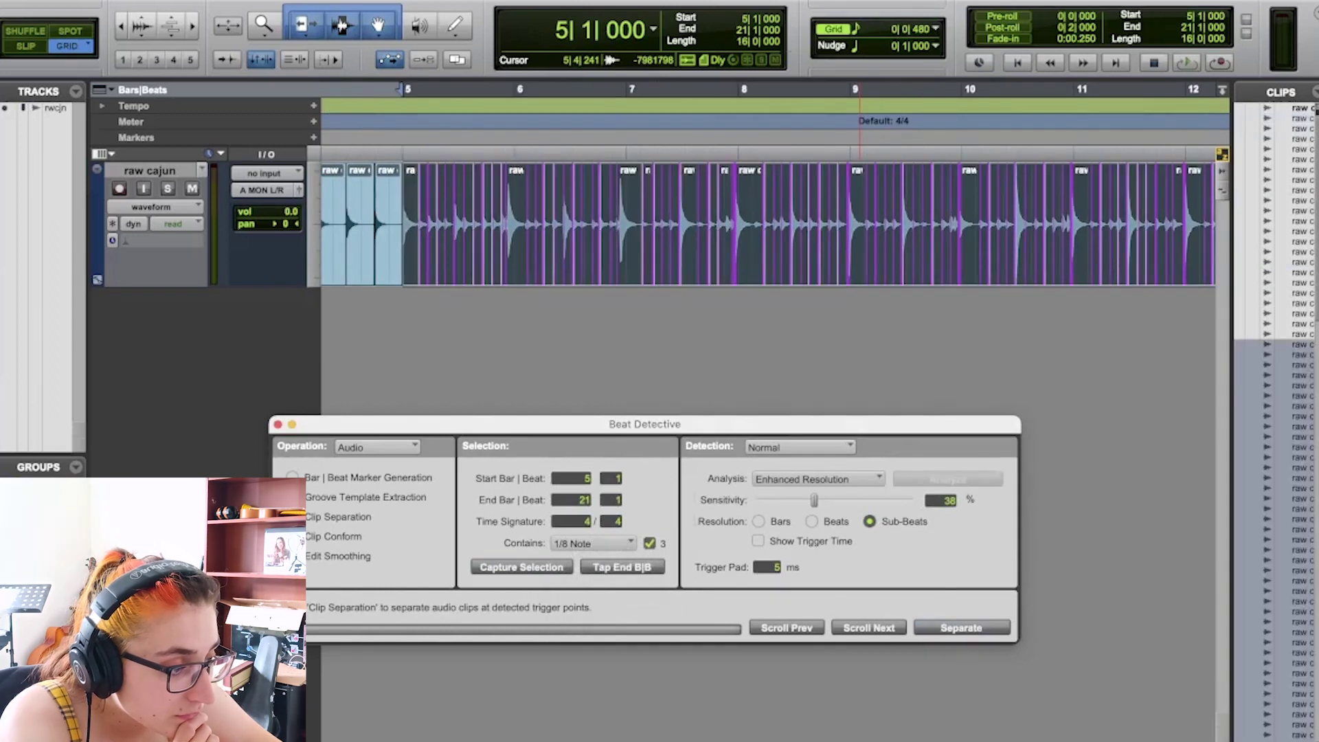
{"action": "left_click", "coordinate": [334, 536]}
{"action": "left_click", "coordinate": [1007, 627]}
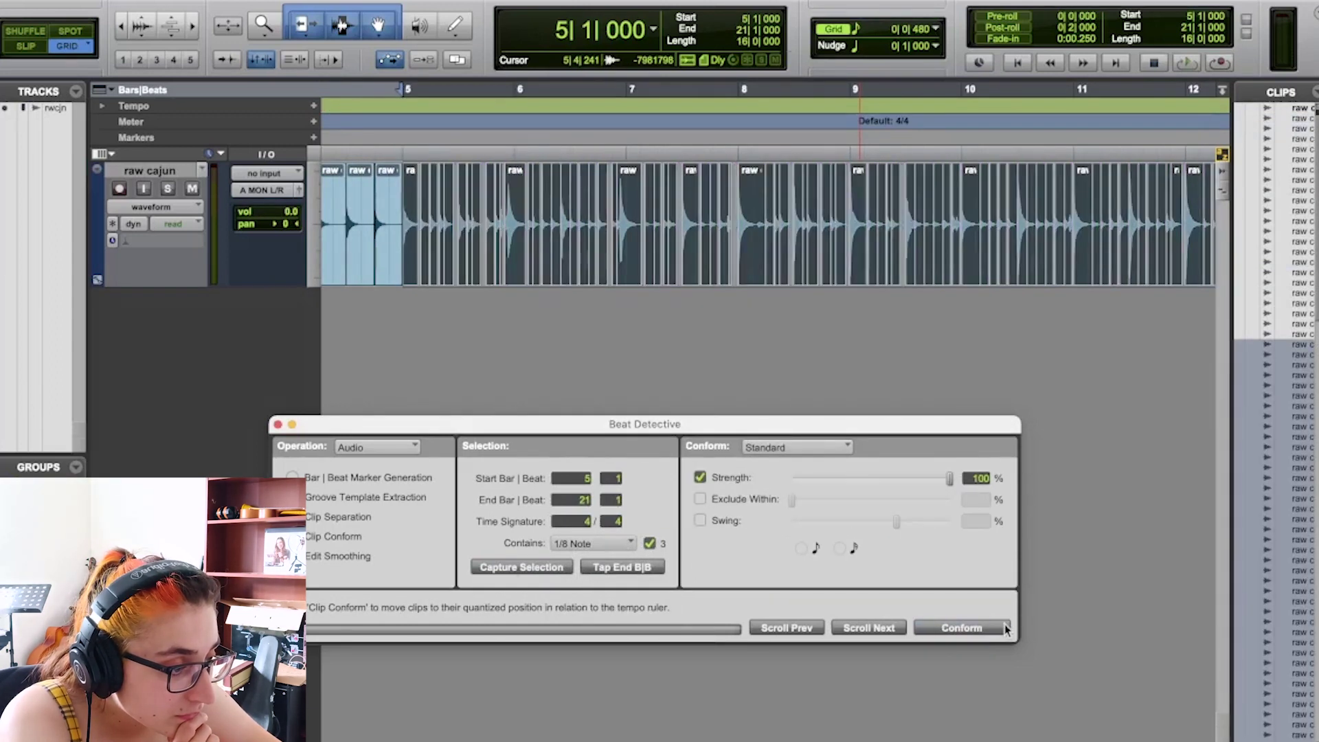
{"action": "left_click", "coordinate": [978, 628]}
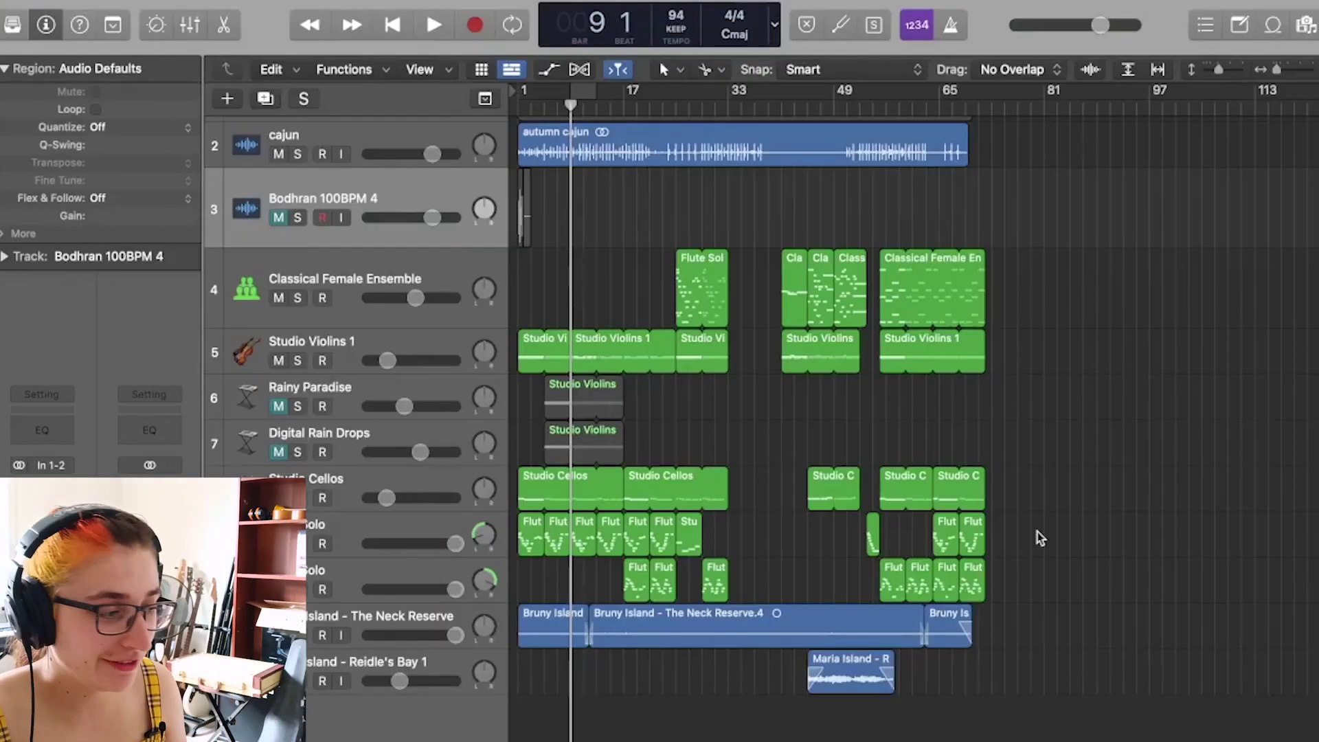
- Switch to Logic Pro and play the arrangement containing the autumn cajun recording from bar 9
{"action": "key", "text": "space"}
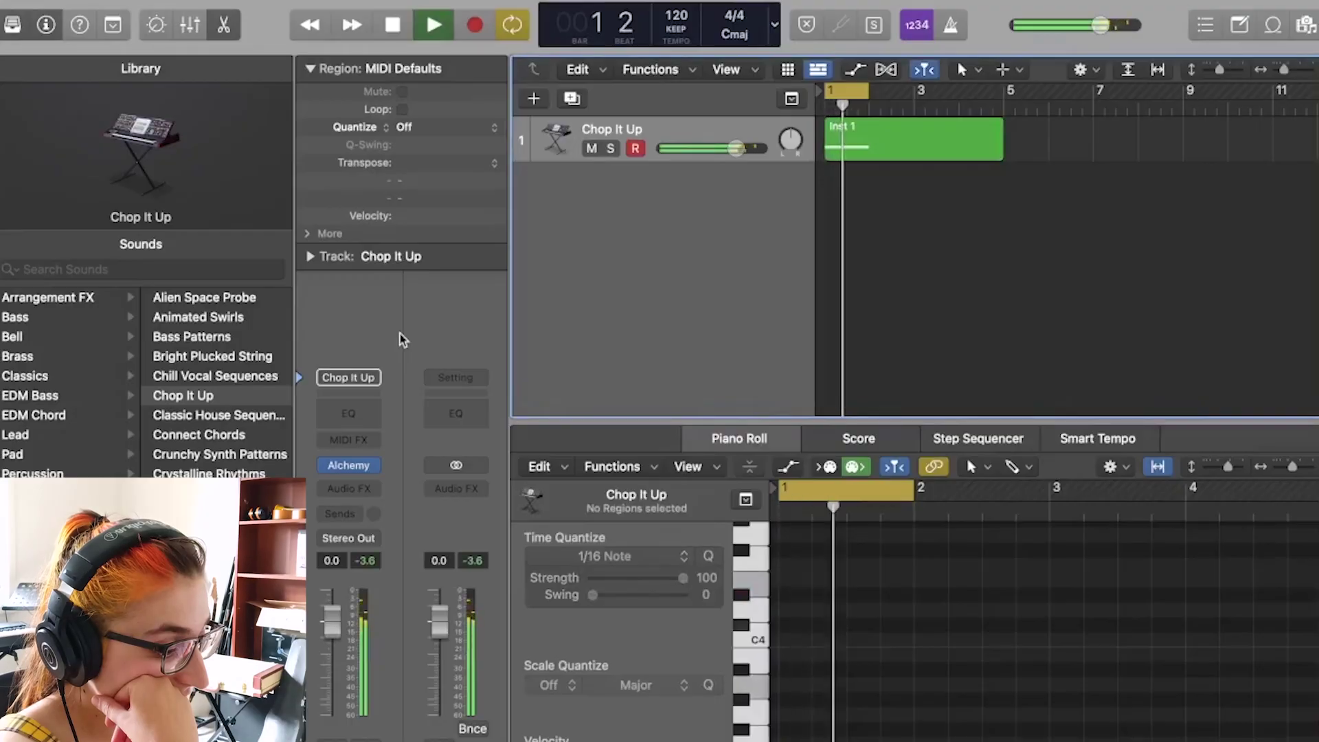
- Audition Classic House Sequence and Gritty Bells on the looped synth track and load Glitching Beat Machine on it
{"action": "key", "text": "space"}
{"action": "left_click", "coordinate": [186, 414]}
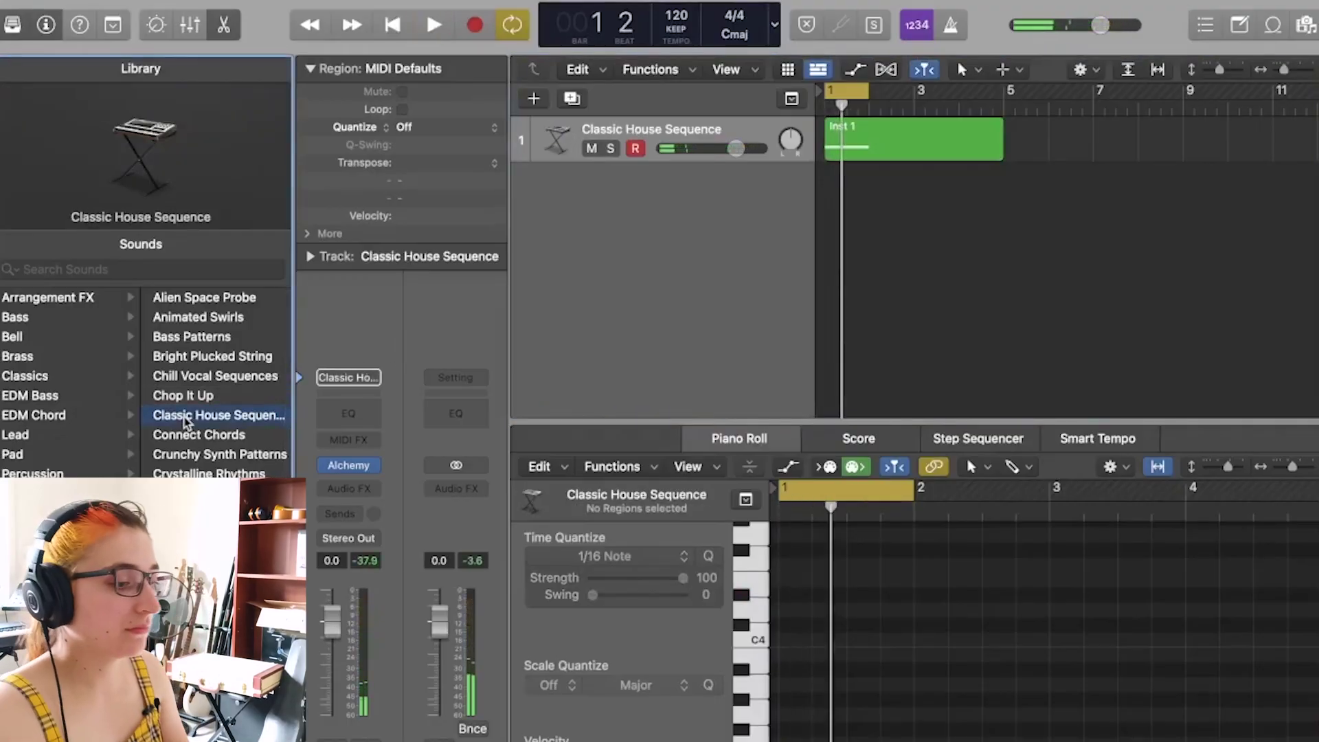
{"action": "key", "text": "space"}
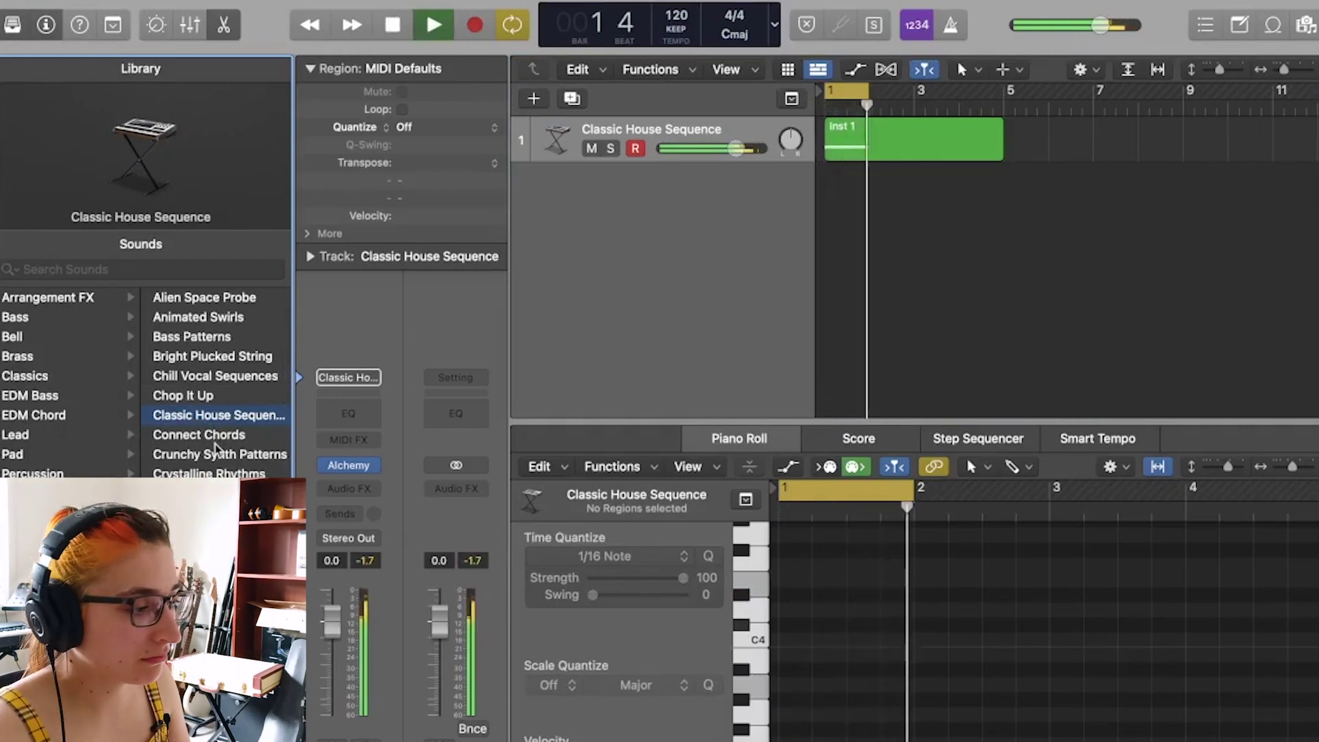
{"action": "key", "text": "space"}
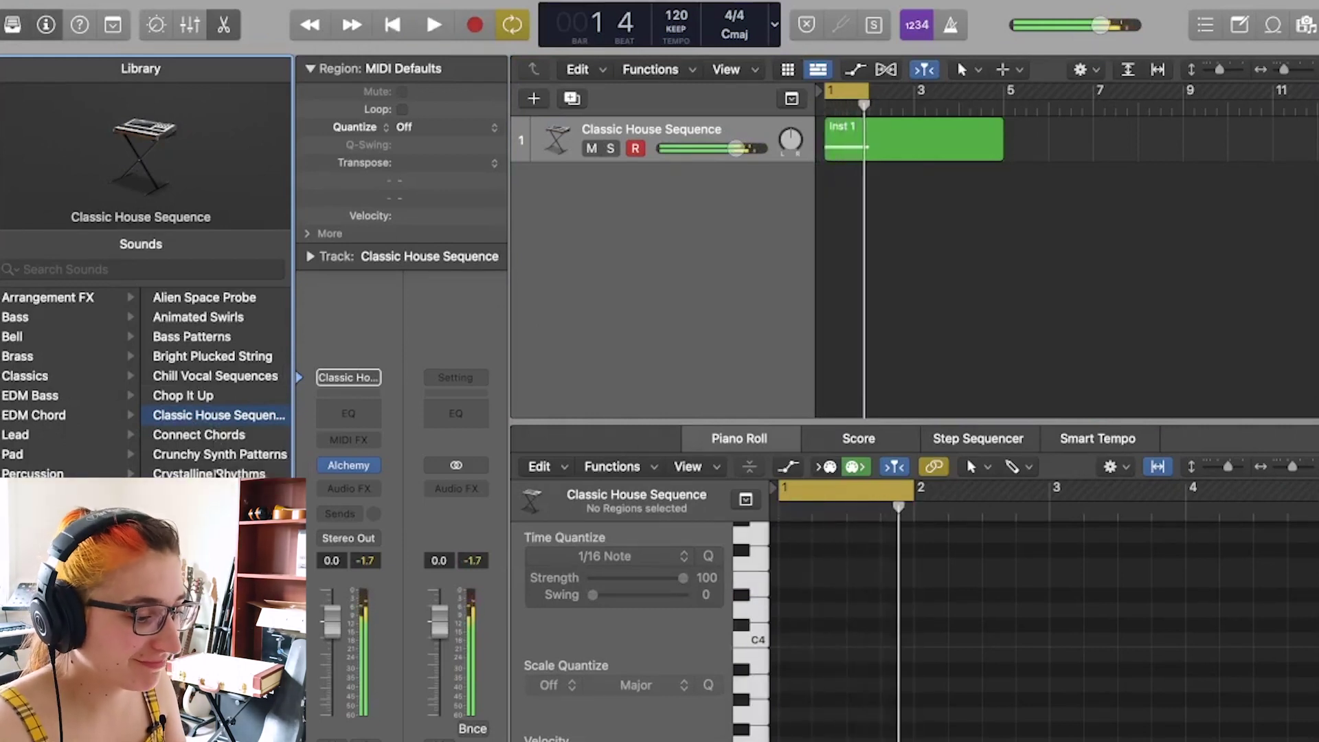
{"action": "key", "text": "space"}
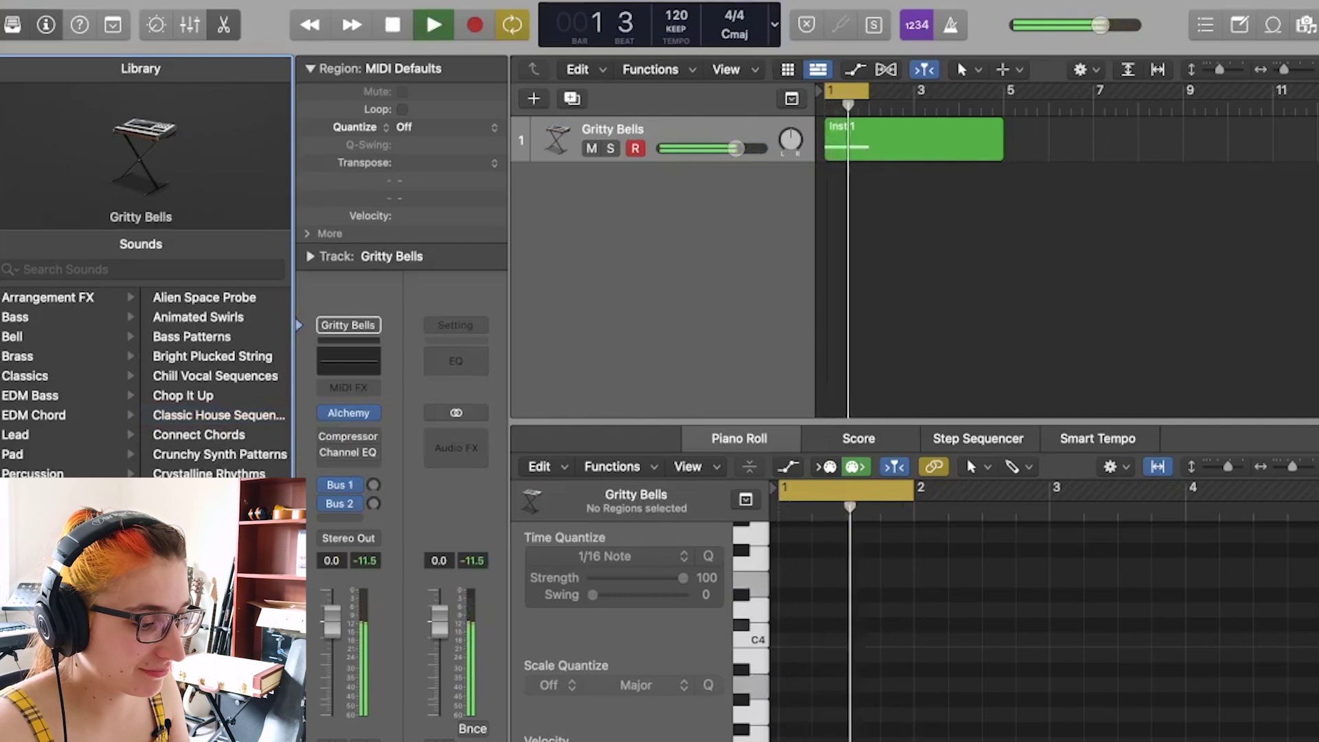
{"action": "key", "text": "Up"}
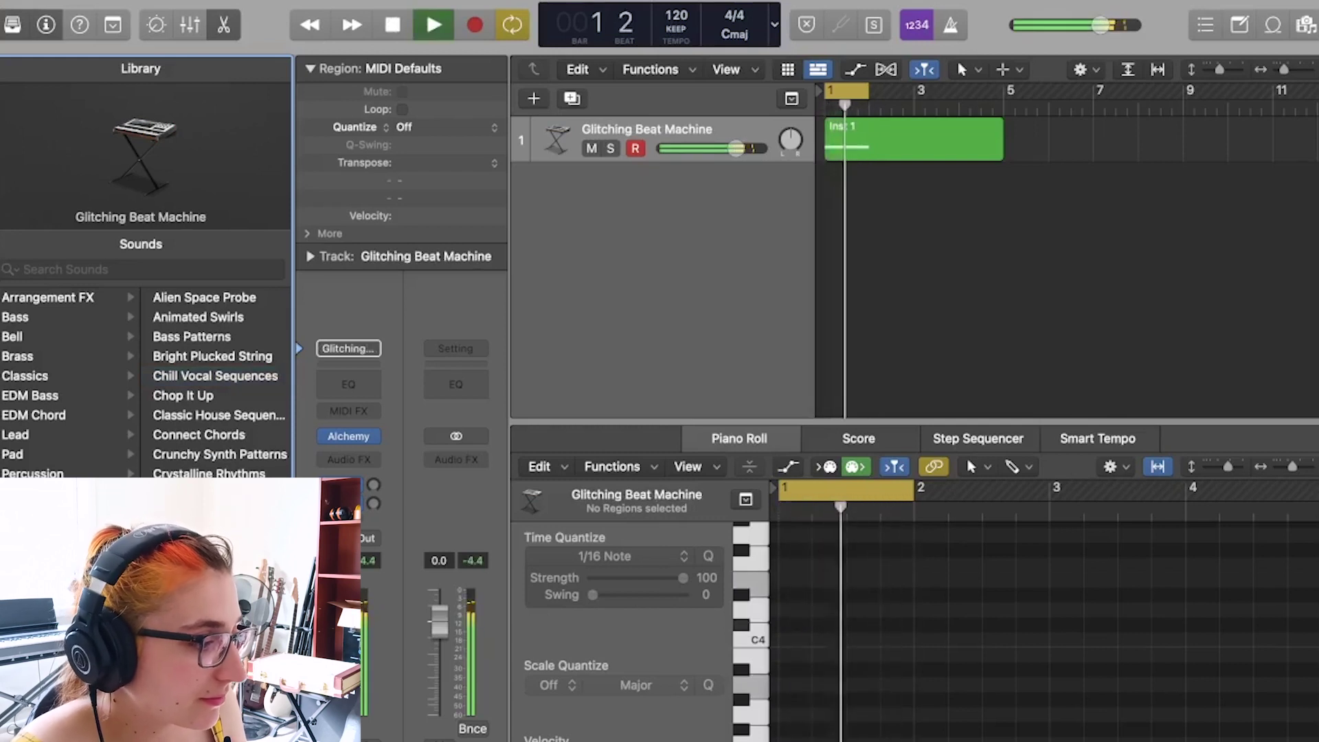
{"action": "key", "text": "space"}
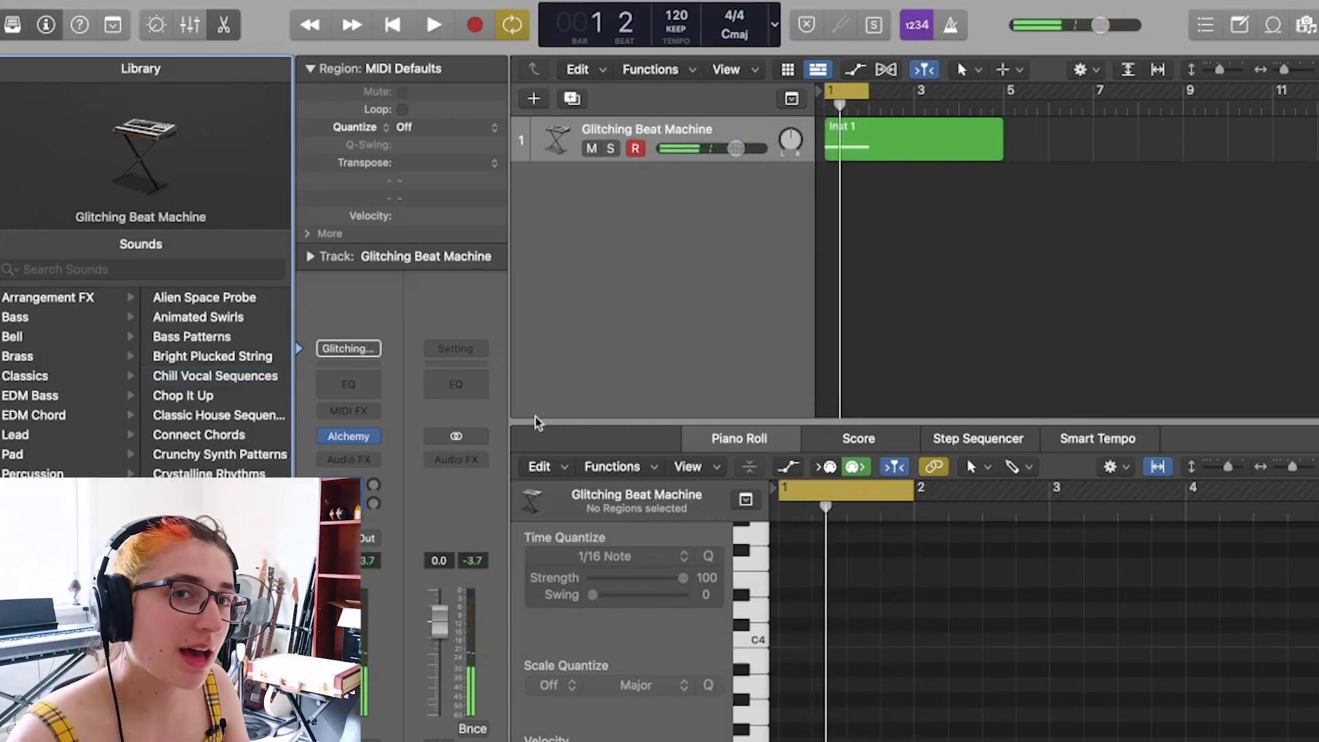
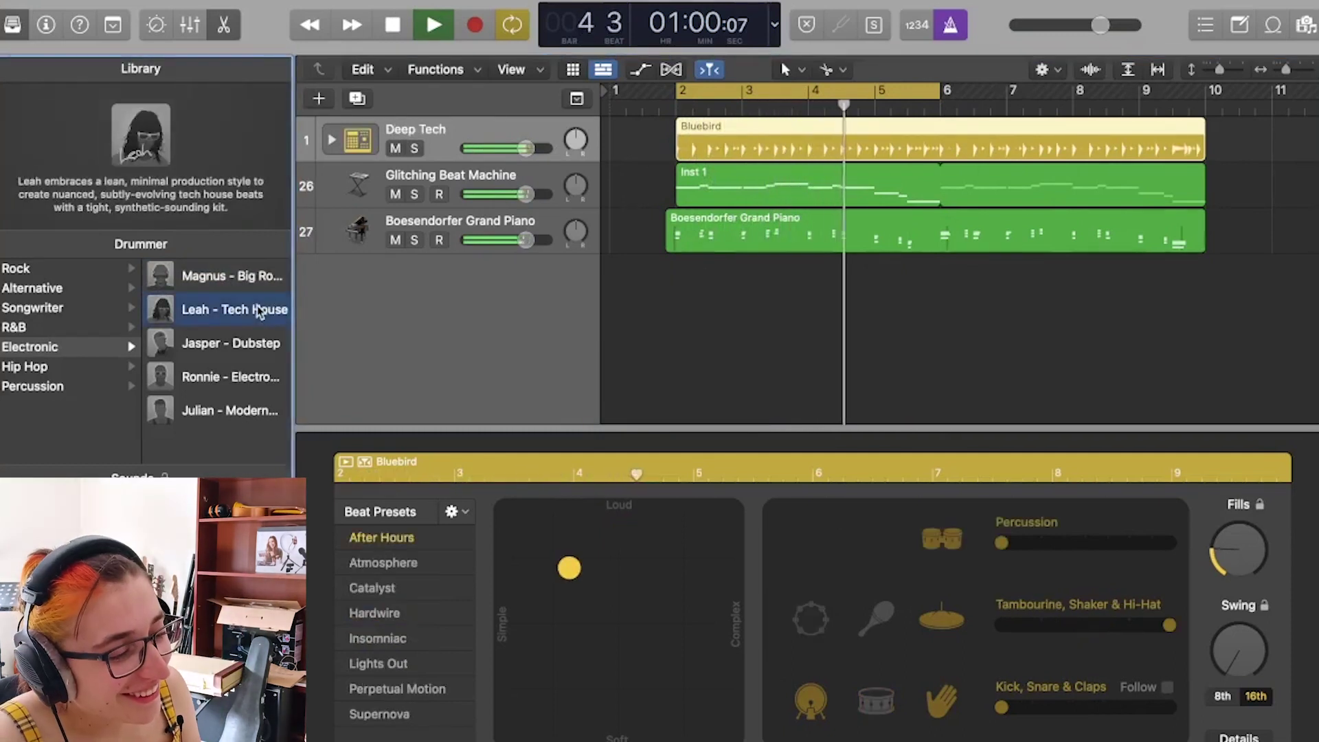
- Audition the Jasper, Ronnie and Julian electronic drummers and assign Leah - Tech House to the drummer track
{"action": "left_click", "coordinate": [243, 346]}
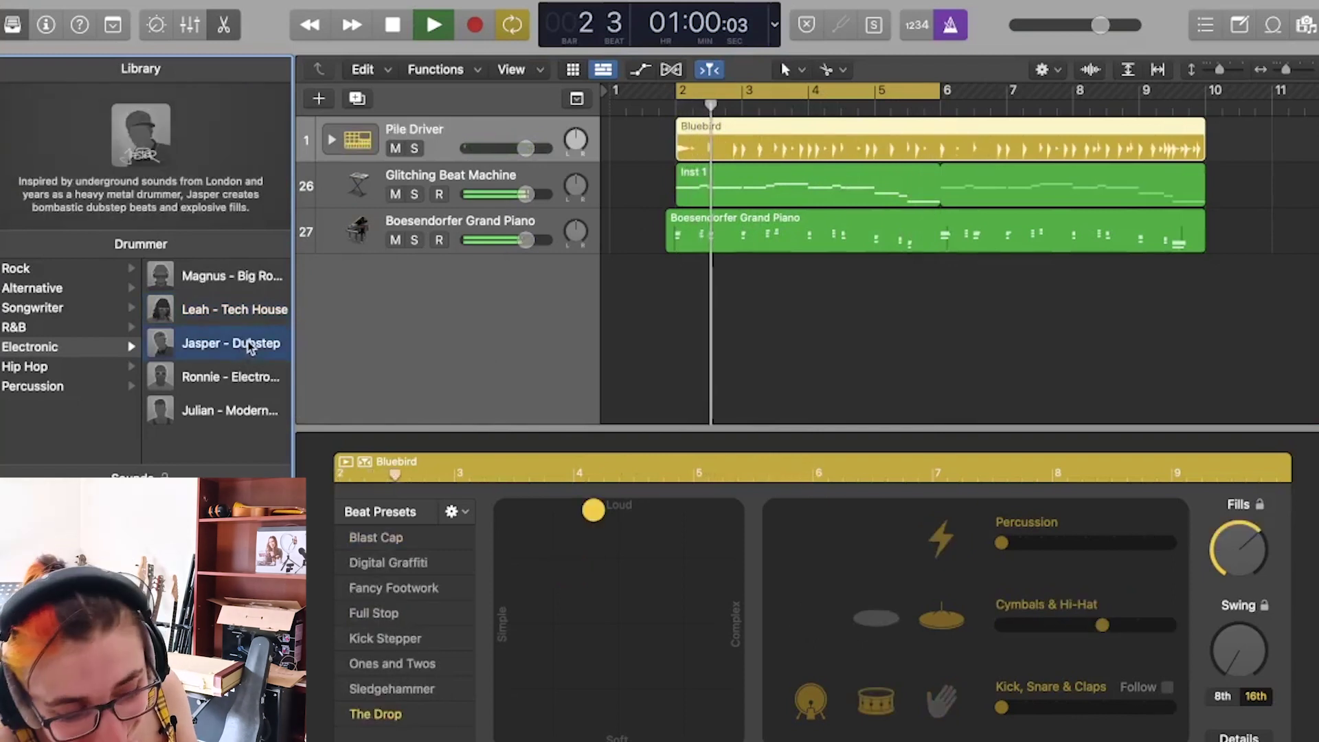
{"action": "left_click", "coordinate": [248, 382]}
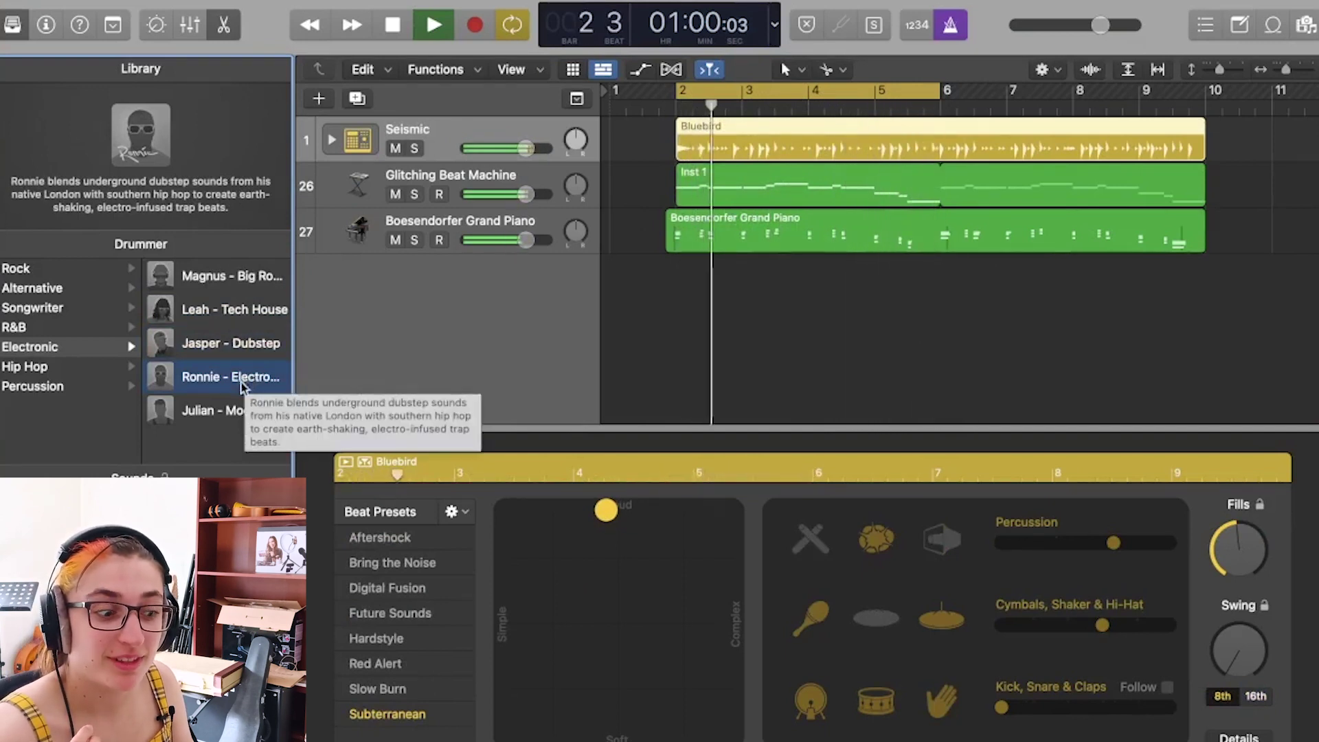
{"action": "left_click", "coordinate": [220, 412]}
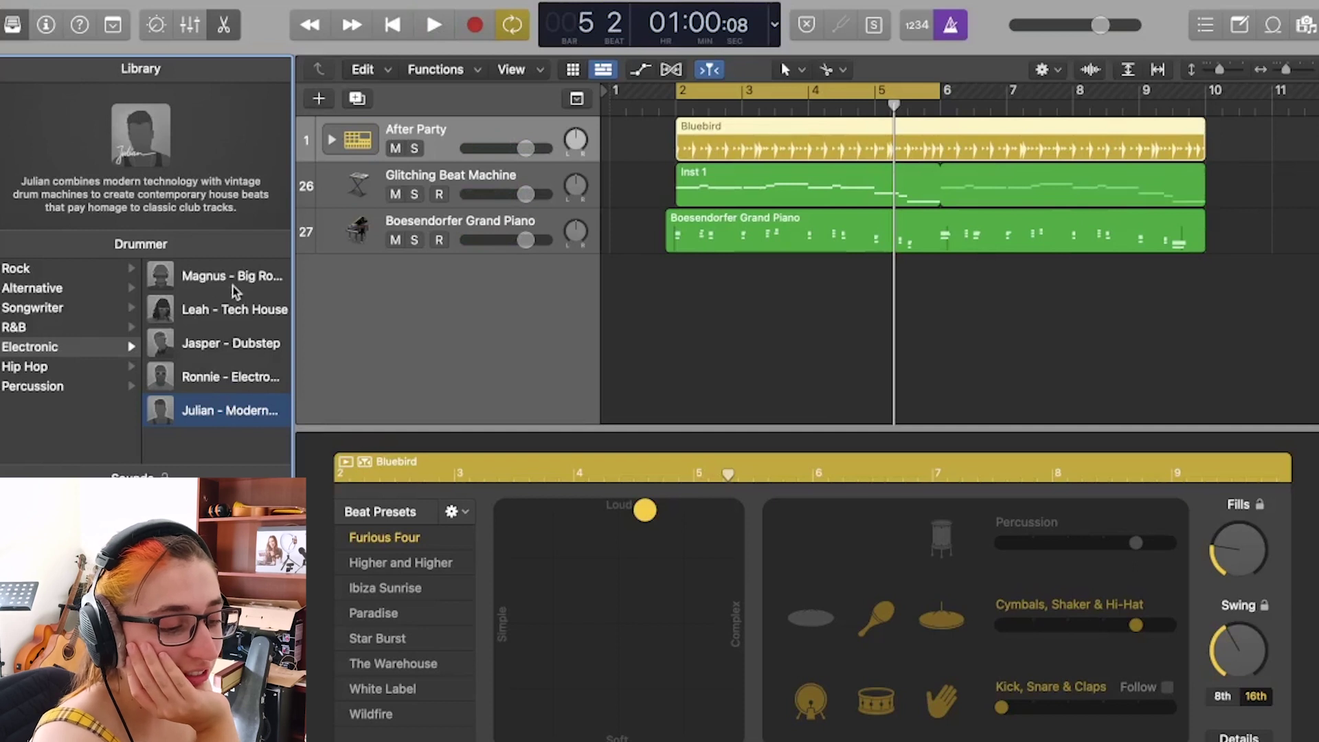
{"action": "left_click", "coordinate": [232, 286]}
{"action": "left_click", "coordinate": [219, 307]}
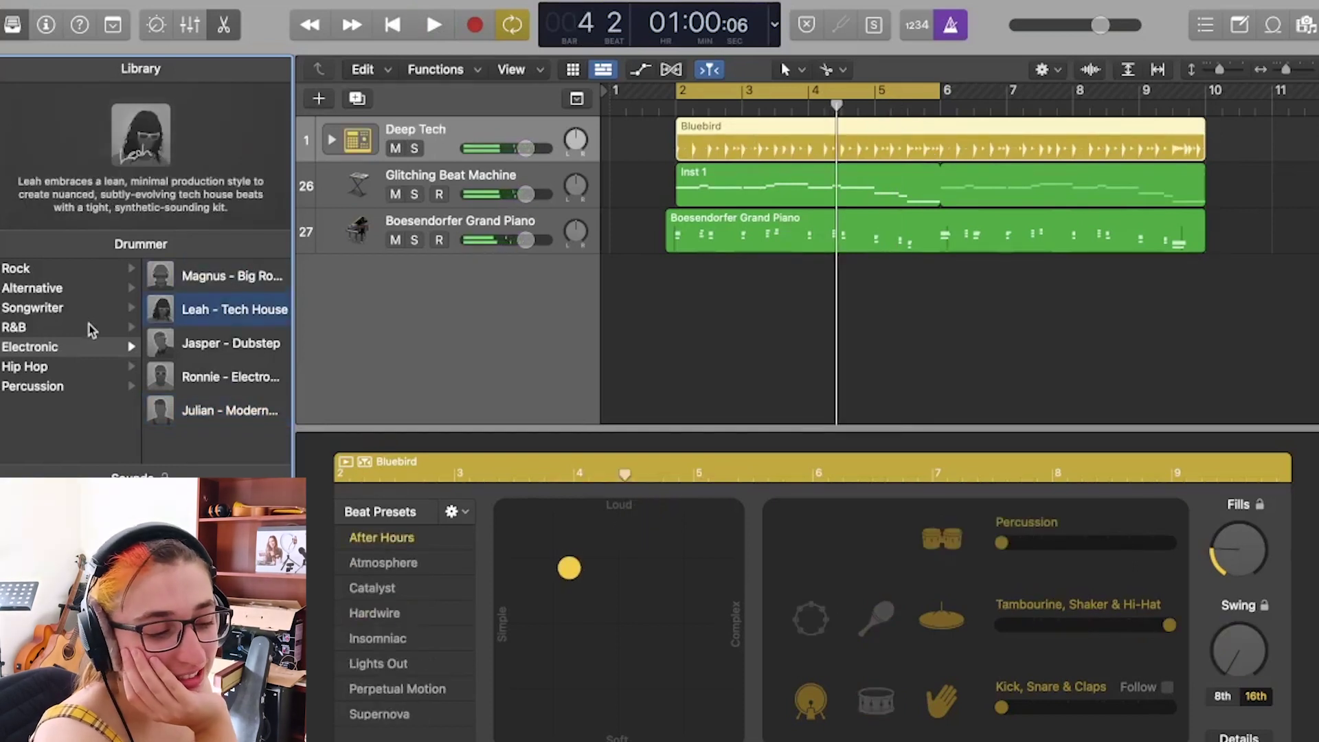
- Try the Songwriter drummers Levi and Darcy on the drummer track during playback
{"action": "left_click", "coordinate": [32, 308]}
{"action": "left_click", "coordinate": [216, 278]}
{"action": "key", "text": "space"}
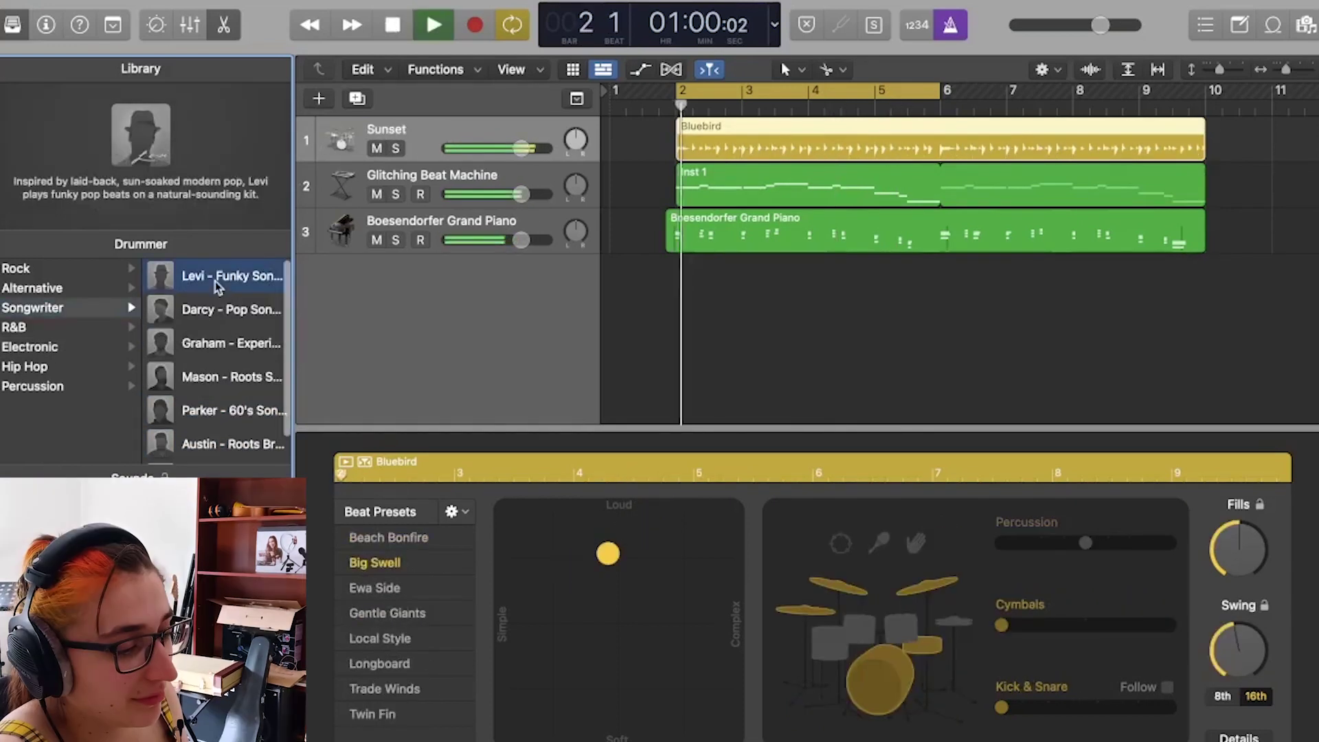
{"action": "left_click", "coordinate": [209, 302]}
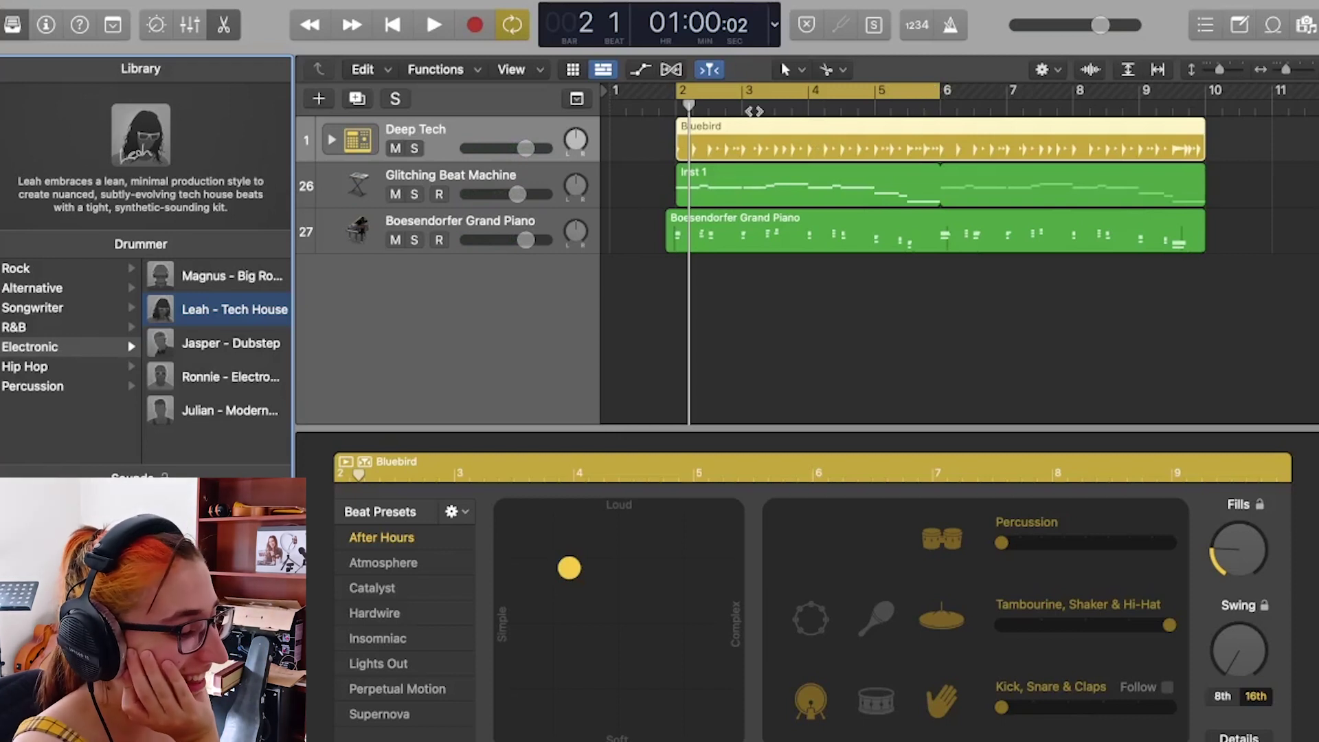
- Move the Bluebird drummer region to start at bar 6 and play the arrangement from bar 17
{"action": "key", "text": "space"}
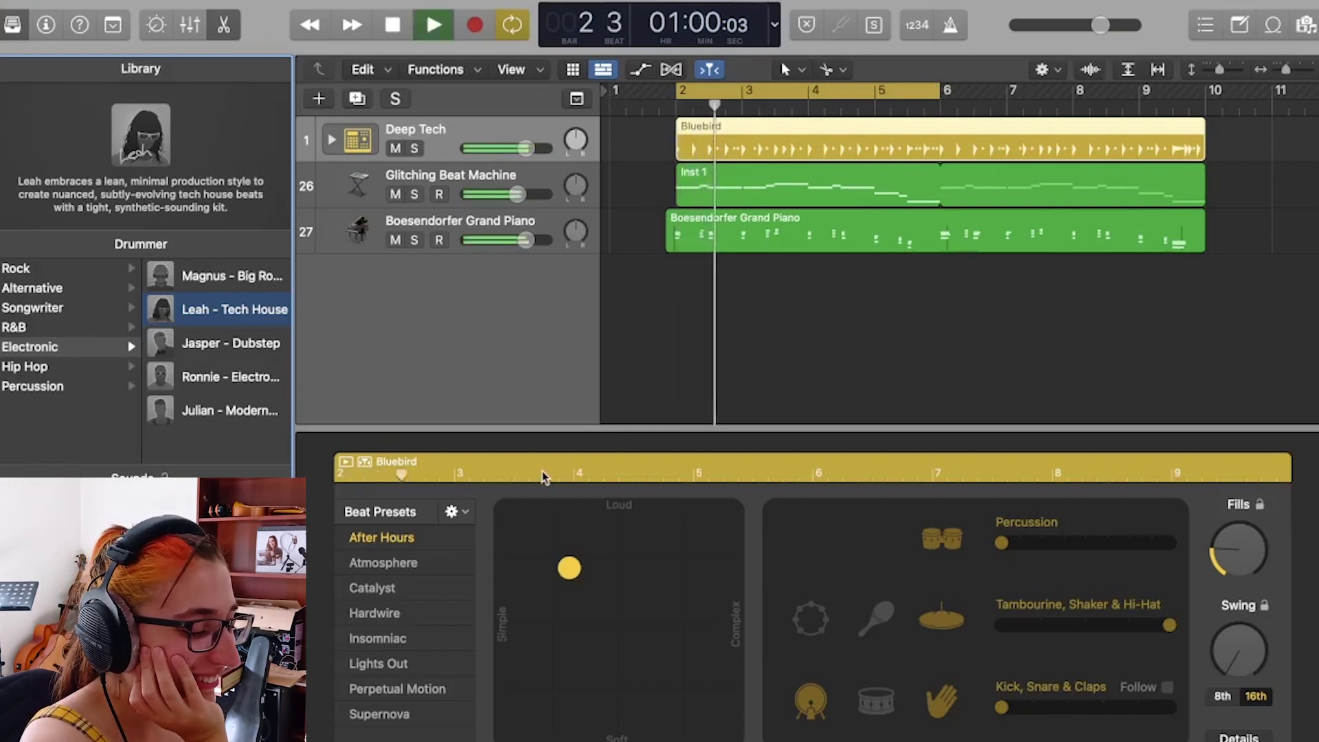
{"action": "left_click", "coordinate": [385, 562]}
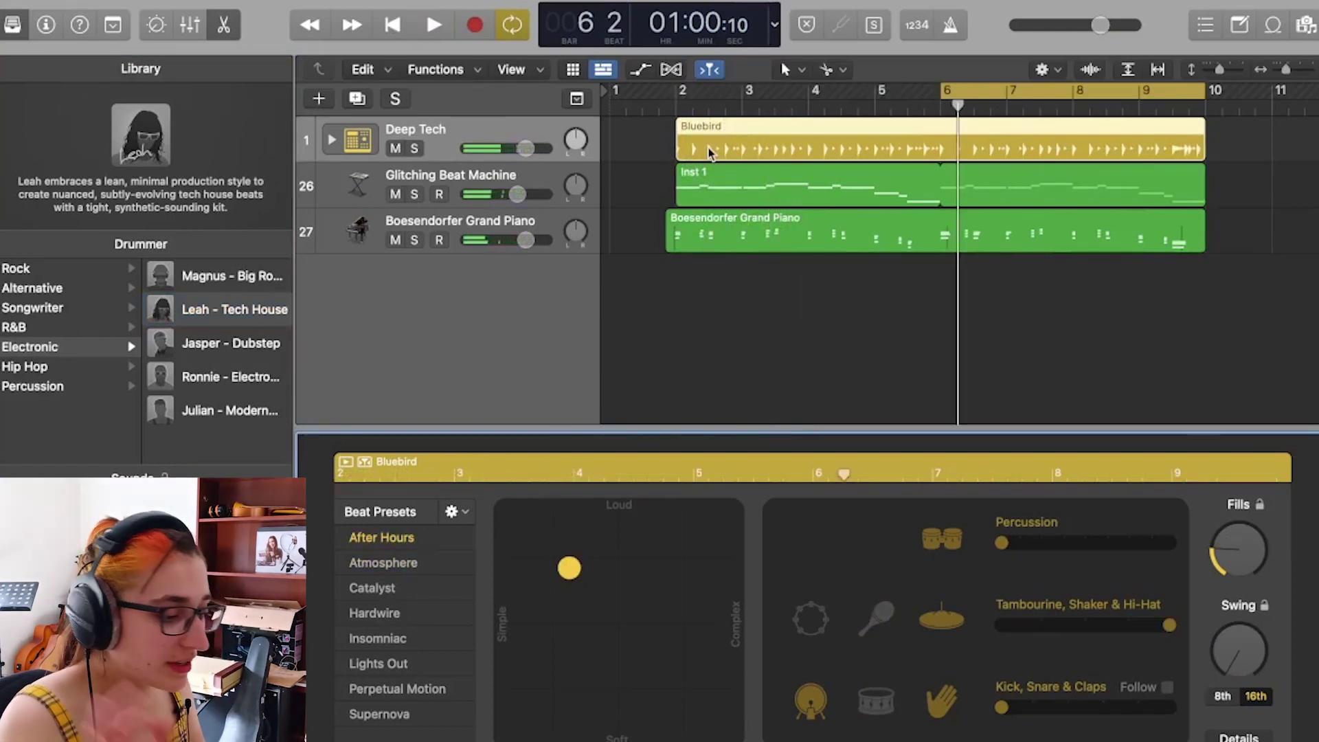
{"action": "left_click_drag", "start_coordinate": [709, 147], "coordinate": [968, 125]}
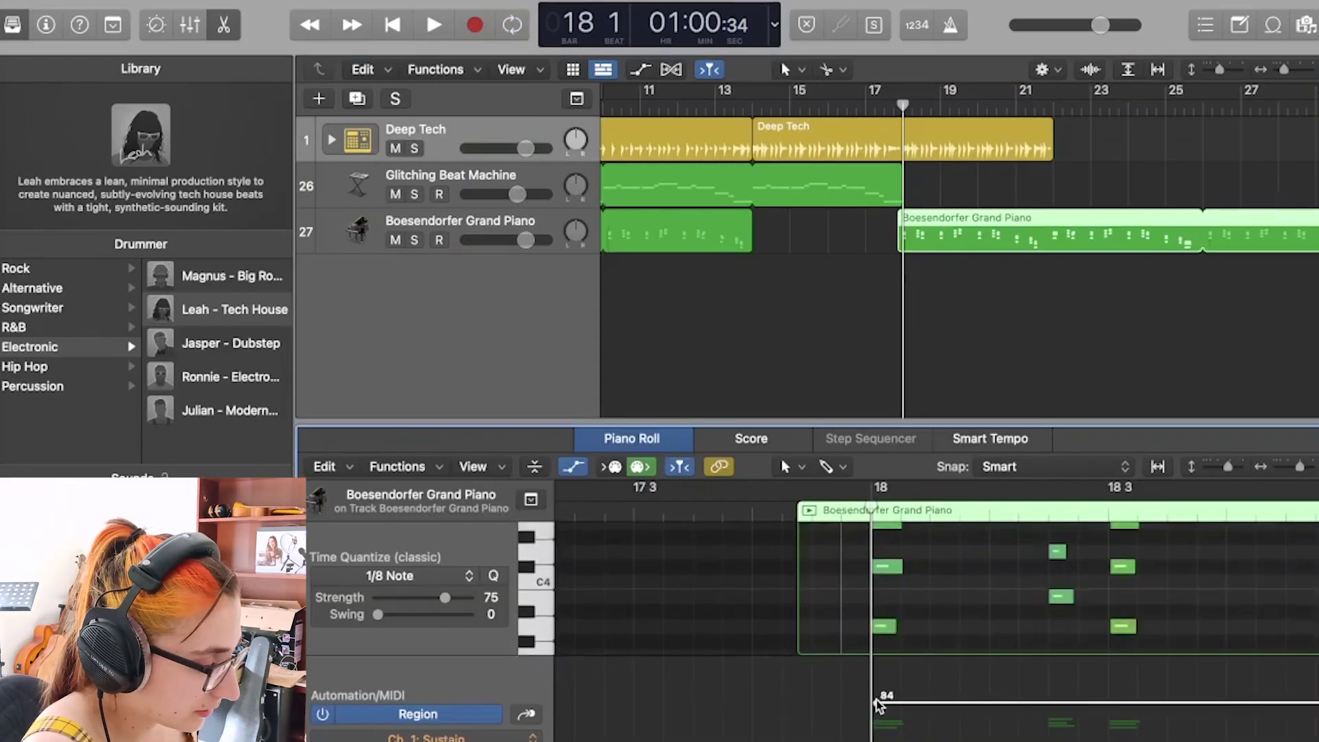
{"action": "left_click", "coordinate": [873, 105]}
{"action": "key", "text": "space"}
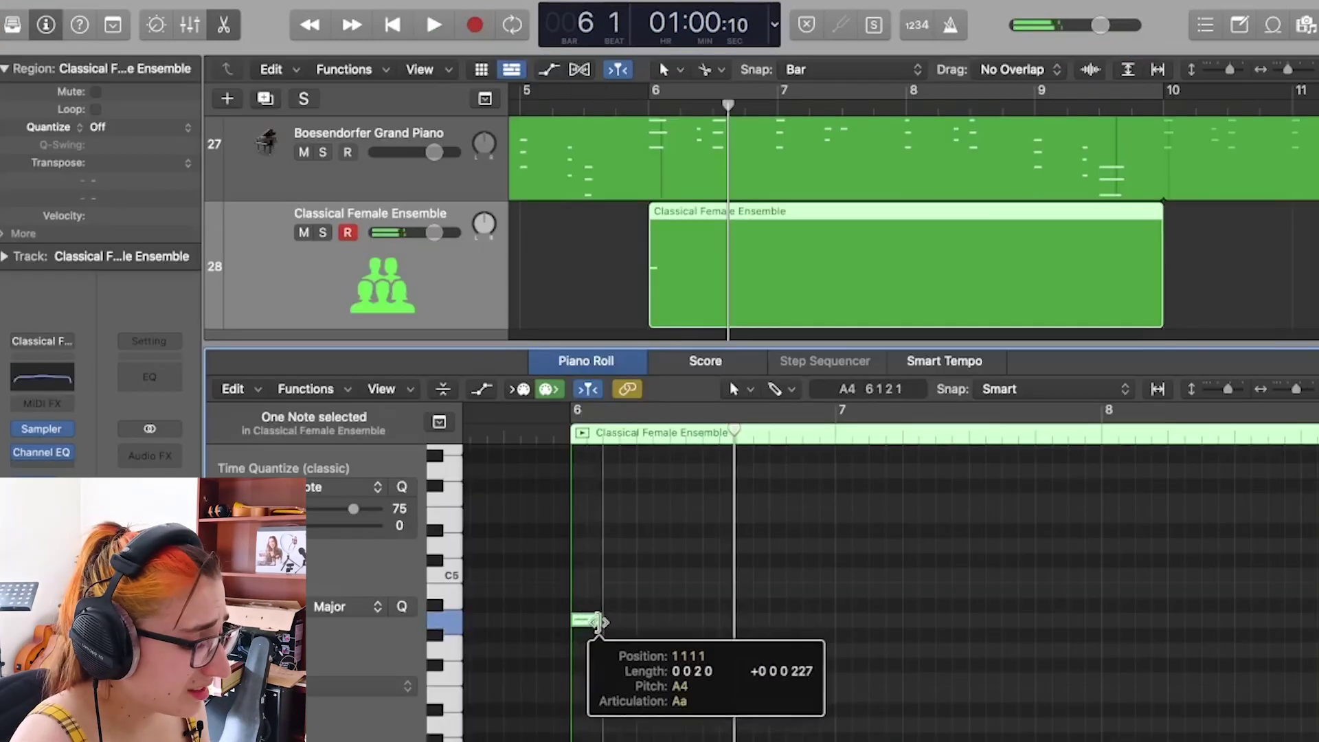
- Enter an A4, C#5, E5 chord at bar 6 of the Classical Female Ensemble region, followed by short B4 and F#5 notes
{"action": "mouse_move", "coordinate": [603, 618]}
{"action": "left_mouse_down"}
{"action": "mouse_move", "coordinate": [671, 604]}
{"action": "mouse_move", "coordinate": [639, 611]}
{"action": "mouse_move", "coordinate": [676, 591]}
{"action": "left_mouse_up"}
{"action": "left_click", "coordinate": [579, 563]}
{"action": "left_click", "coordinate": [584, 517]}
{"action": "key", "text": "super+Right"}
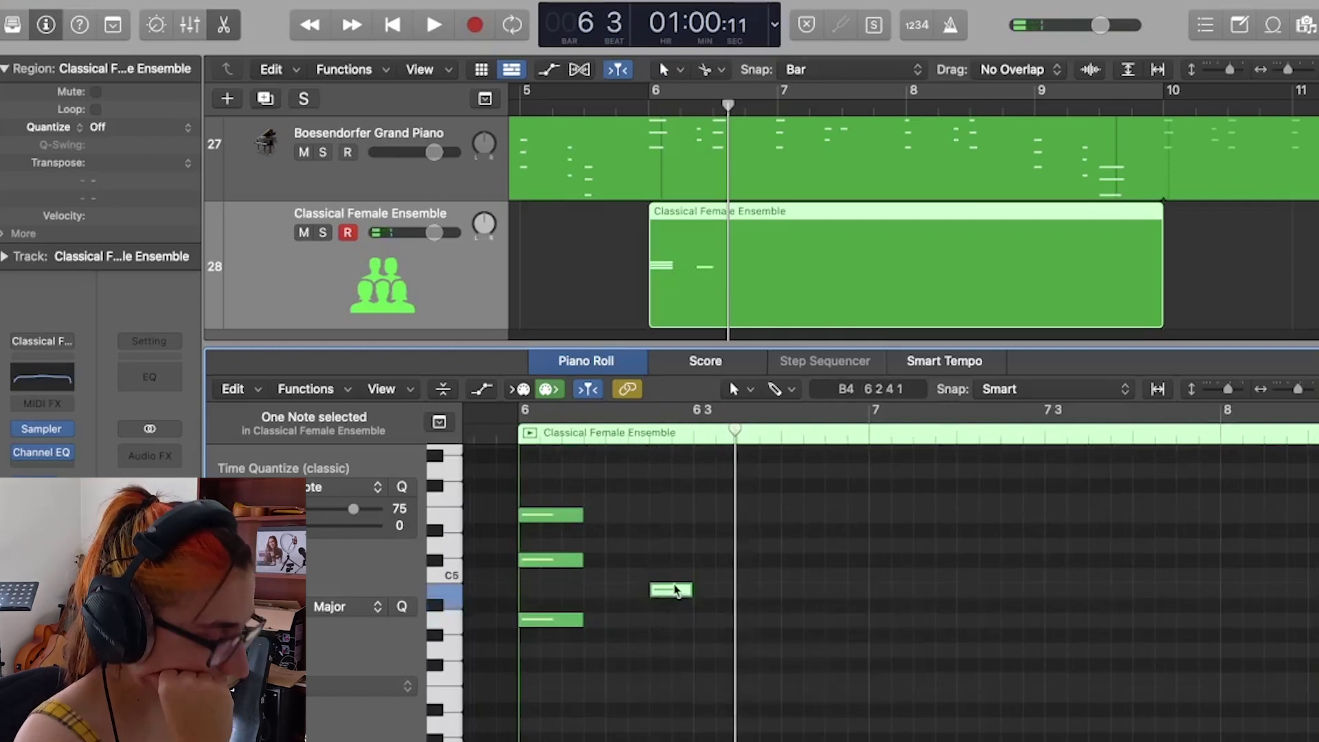
{"action": "left_click", "coordinate": [655, 485]}
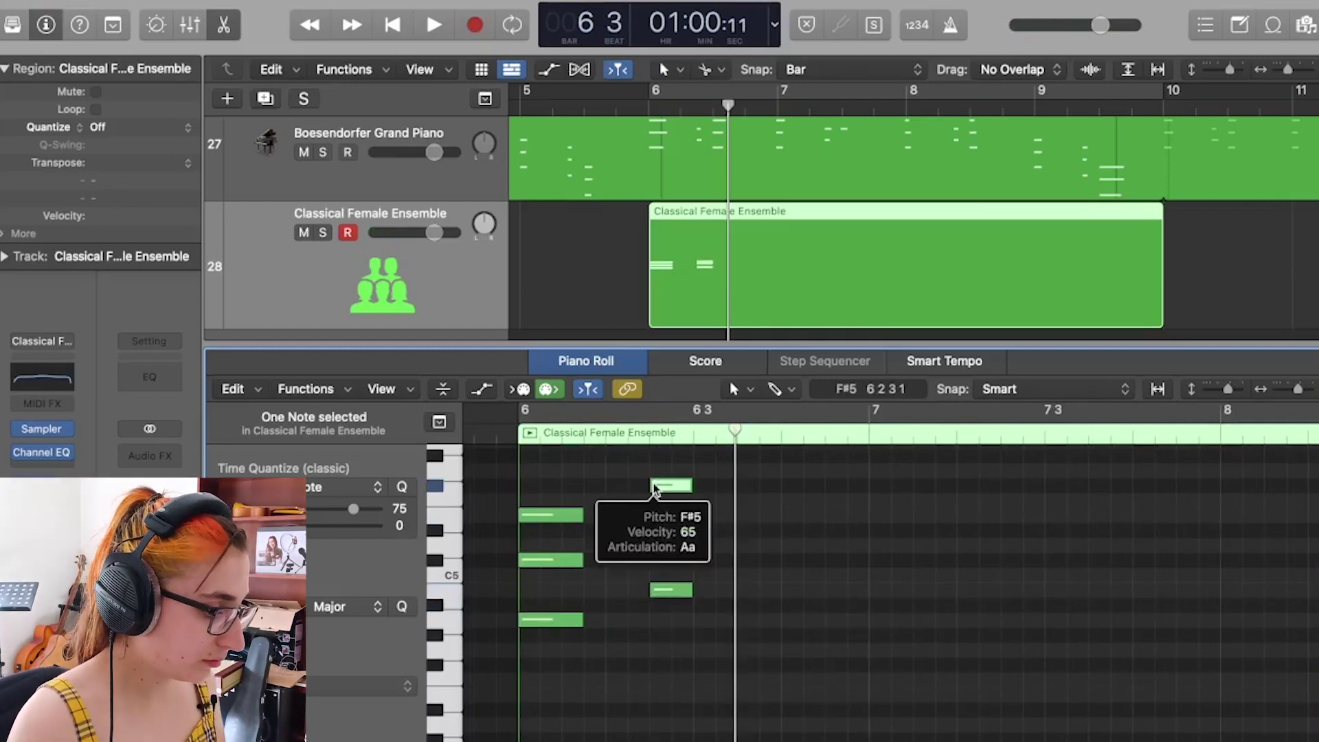
- Lengthen the choir's A chord, repeat it after the short passing chord up to bar 7, and play the result
{"action": "left_click_drag", "start_coordinate": [583, 619], "coordinate": [864, 531]}
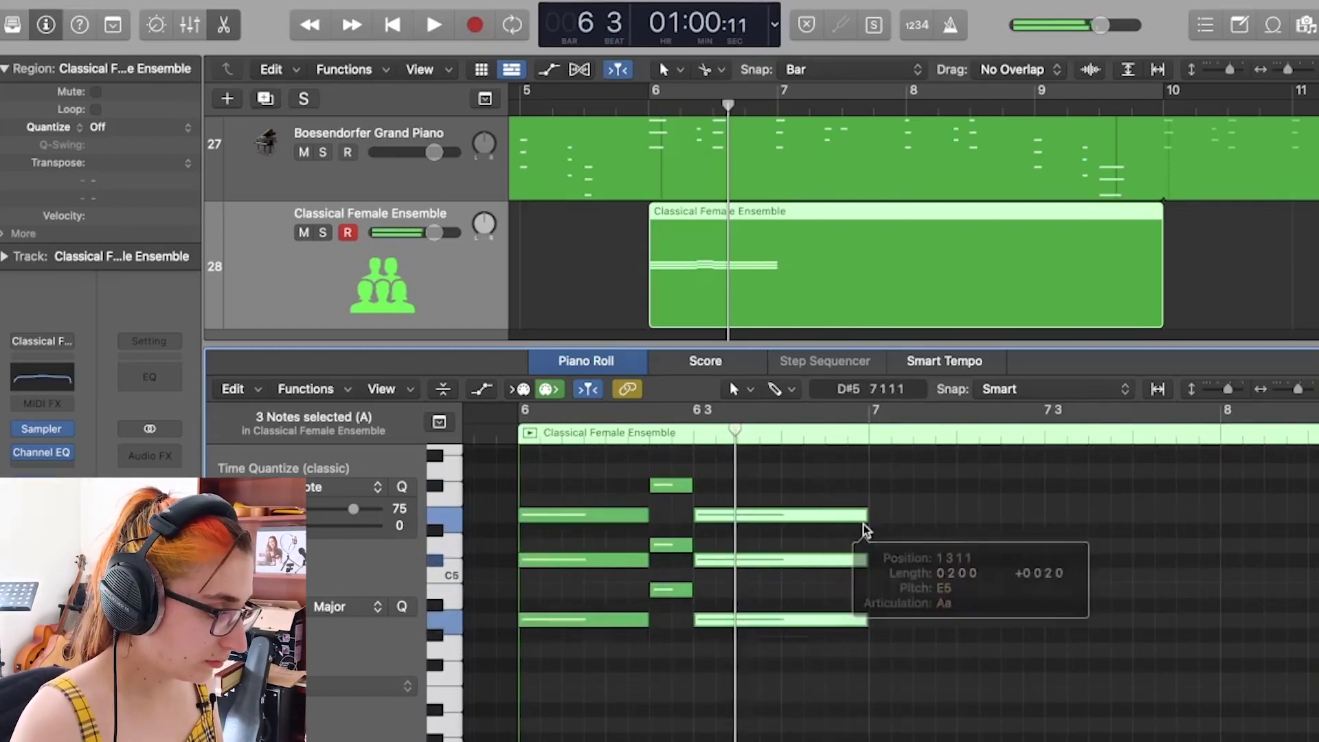
{"action": "key", "text": "space"}
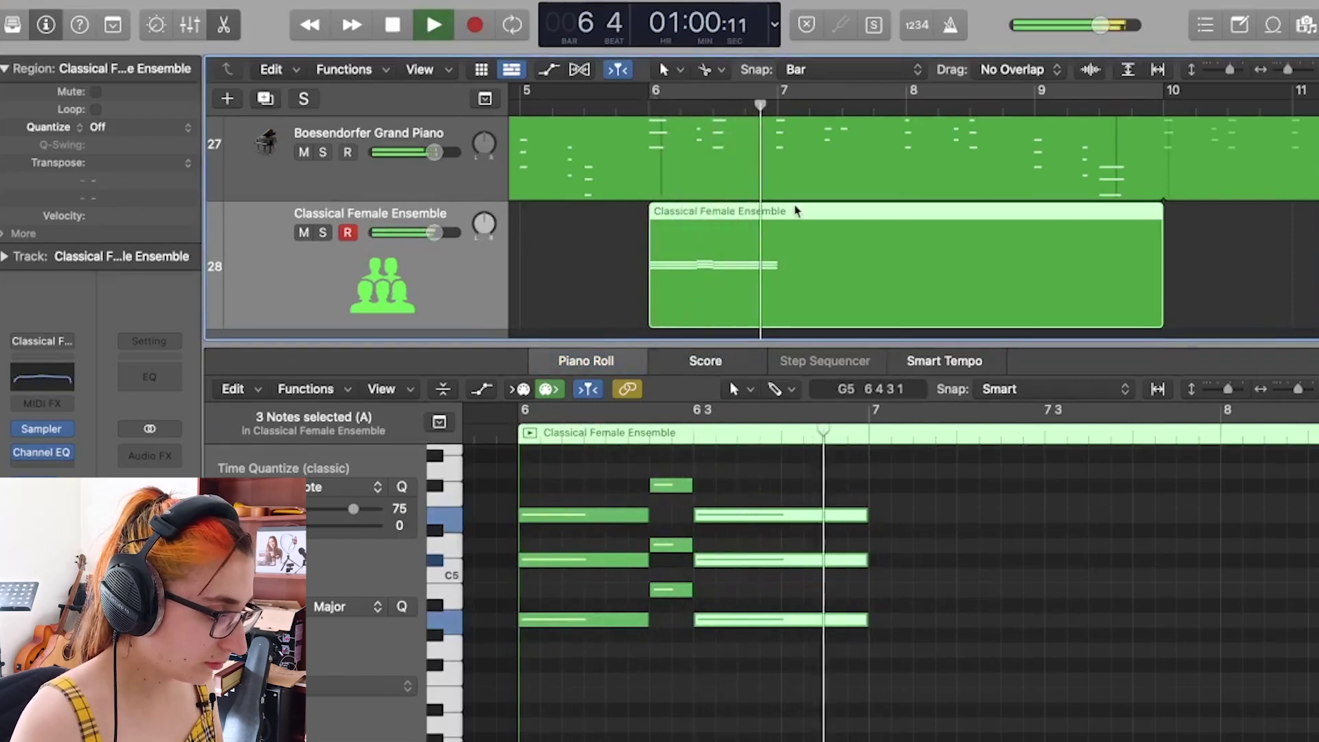
{"action": "key", "text": "space"}
{"action": "scroll", "coordinate": [923, 656], "scroll_direction": "up", "scroll_amount": 2}
{"action": "scroll", "coordinate": [923, 656], "scroll_direction": "right", "scroll_amount": 1}
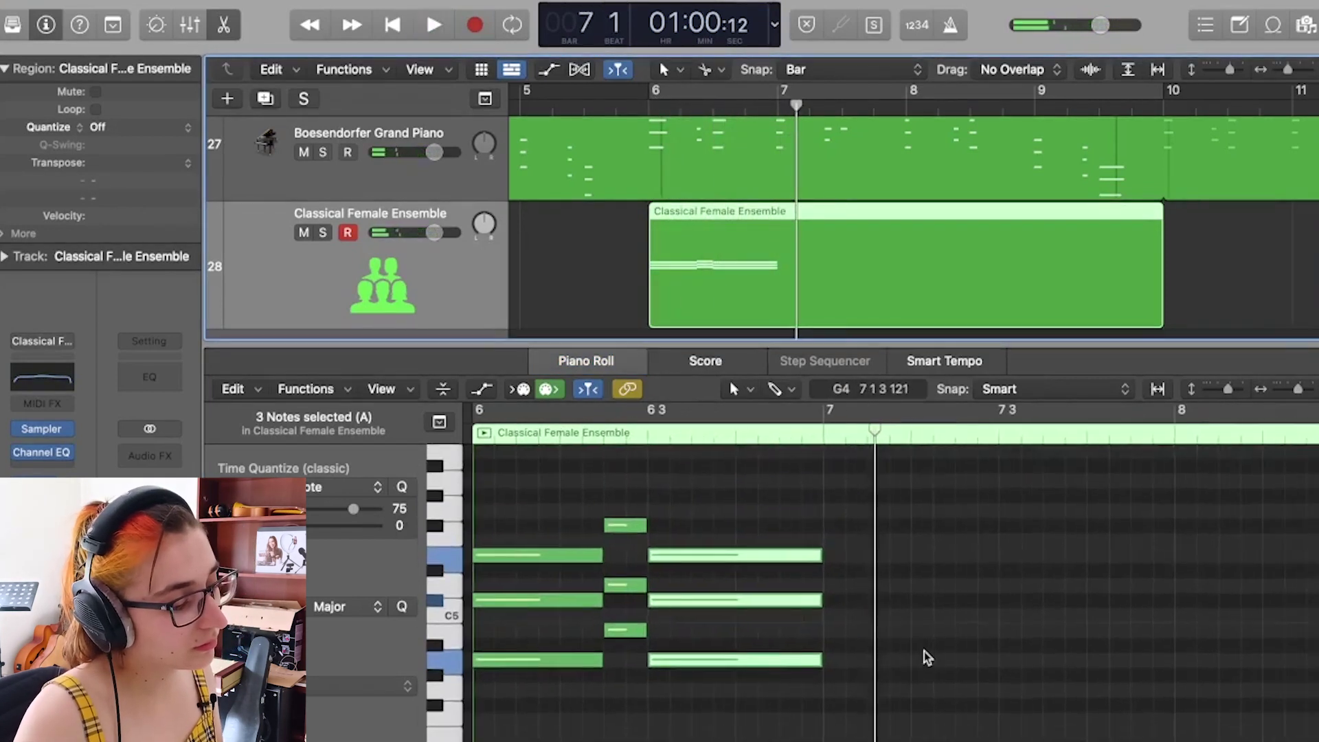
{"action": "scroll", "coordinate": [924, 656], "scroll_direction": "left", "scroll_amount": 1}
{"action": "scroll", "coordinate": [923, 656], "scroll_direction": "down", "scroll_amount": 1}
{"action": "left_click_drag", "start_coordinate": [589, 669], "coordinate": [724, 516]}
{"action": "left_click_drag", "start_coordinate": [546, 642], "coordinate": [897, 642]}
{"action": "key", "text": "super+z"}
- Lower the upper two voices of the bar 6 choir chords by an octave and play the passage
{"action": "left_click_drag", "start_coordinate": [577, 467], "coordinate": [727, 580]}
{"action": "scroll", "coordinate": [616, 514], "scroll_direction": "down", "scroll_amount": 2}
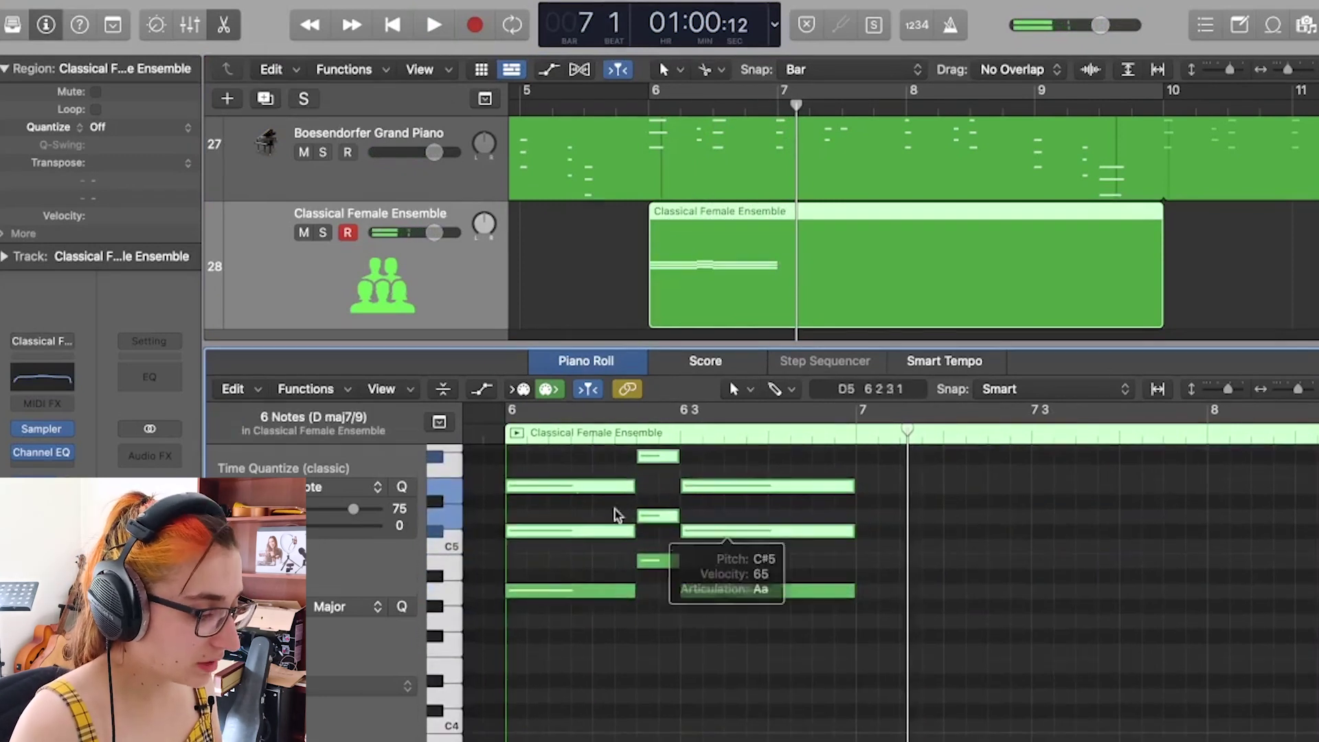
{"action": "left_click_drag", "start_coordinate": [570, 486], "coordinate": [570, 665]}
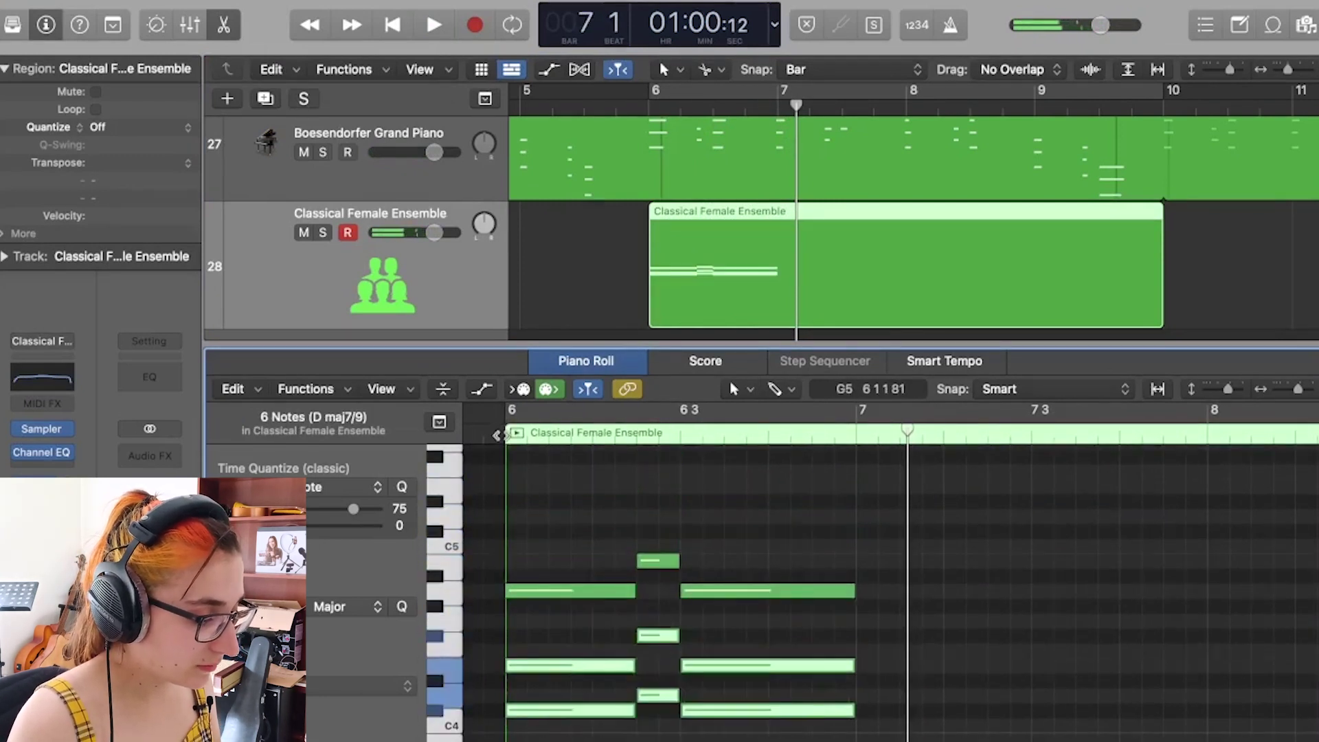
{"action": "key", "text": "space"}
{"action": "scroll", "coordinate": [827, 627], "scroll_direction": "right", "scroll_amount": 1}
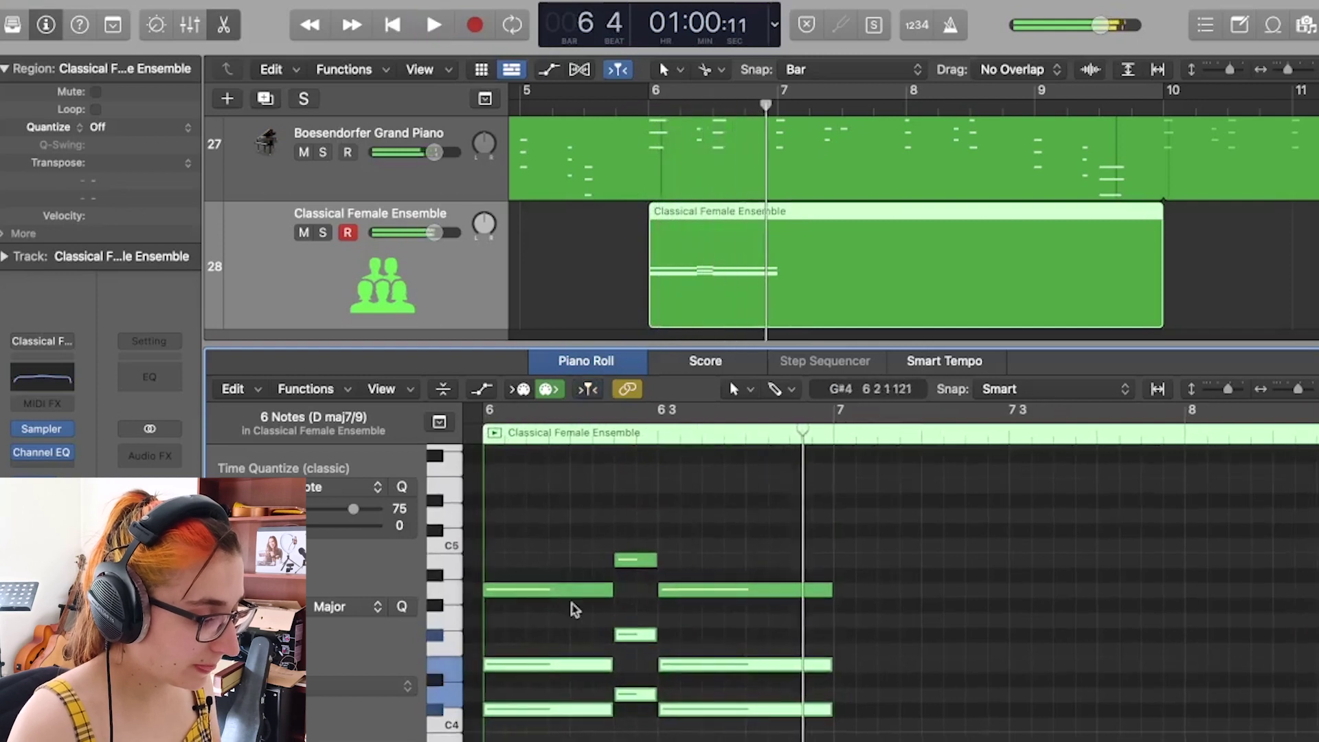
- Copy the bar 6 choir chords into bar 7 and rework the last chord, raising its lowest note a semitone
{"action": "left_click_drag", "start_coordinate": [542, 709], "coordinate": [886, 649]}
{"action": "scroll", "coordinate": [889, 615], "scroll_direction": "right", "scroll_amount": 2}
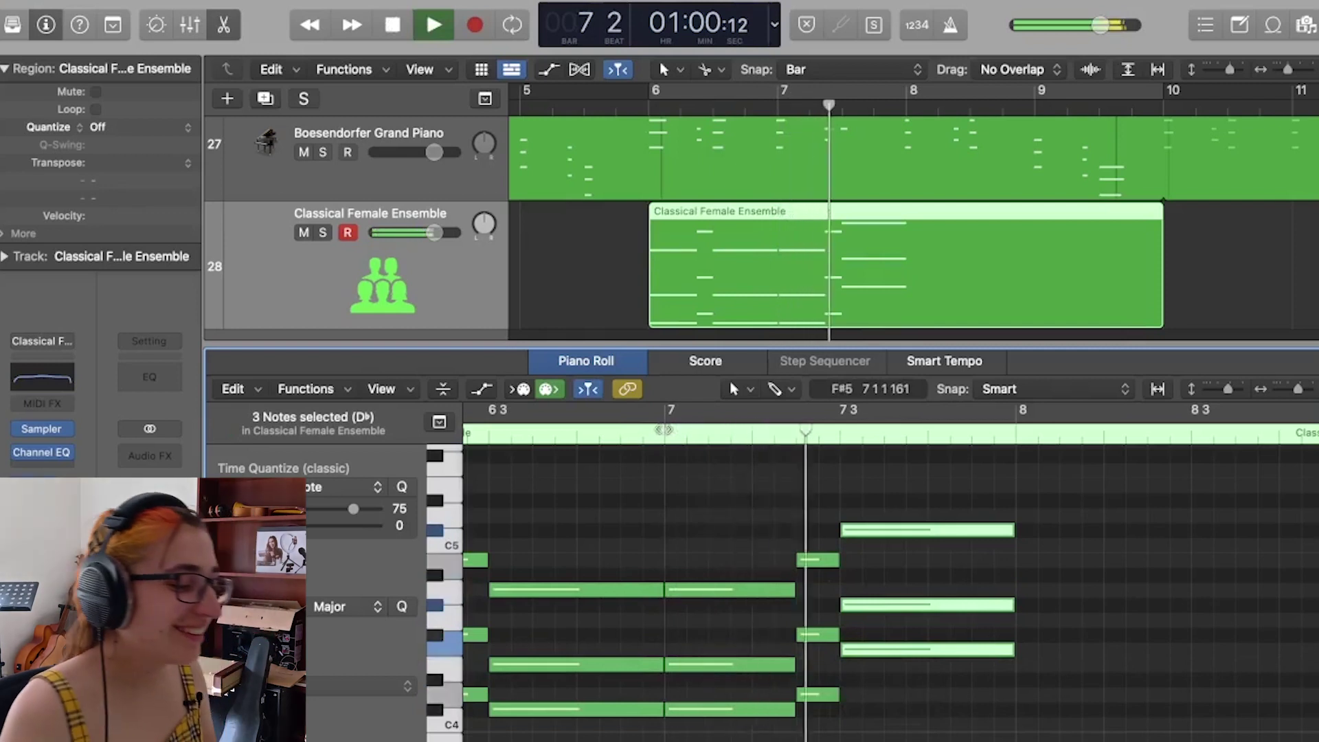
{"action": "key", "text": "space"}
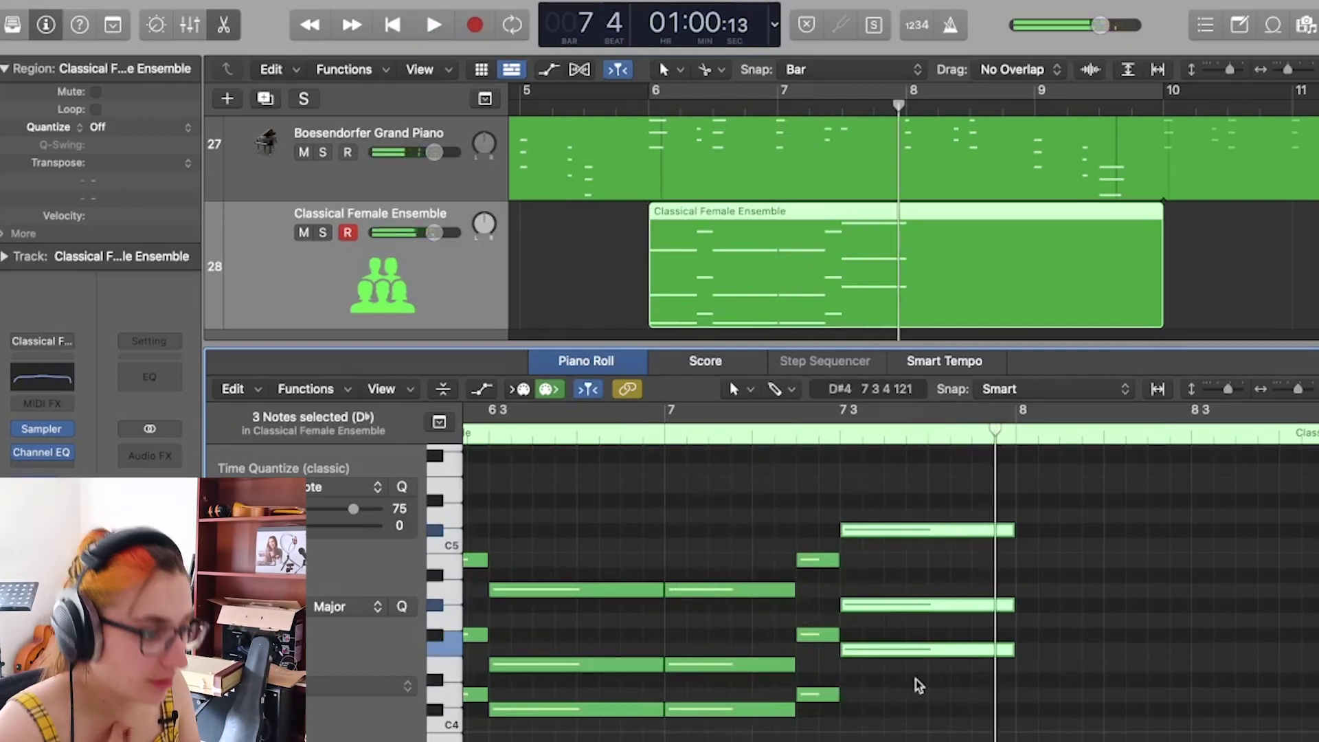
{"action": "left_click_drag", "start_coordinate": [906, 651], "coordinate": [907, 635]}
{"action": "key", "text": "space"}
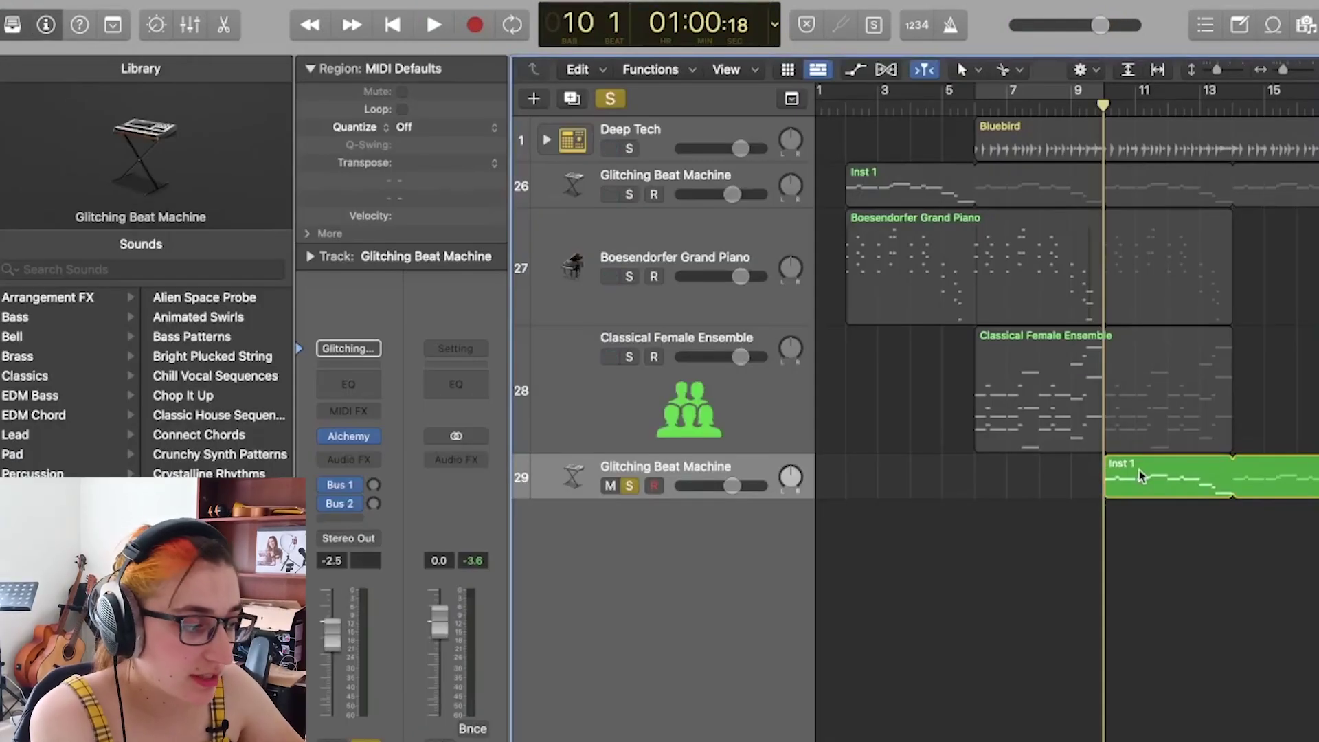
- Audition Beauty Blubbers, Boarding Area, Autumn Haze and Autumn Leaves on the soloed lowest synth track, looping bars 10 to 14
{"action": "scroll", "coordinate": [1102, 384], "scroll_direction": "right", "scroll_amount": 2}
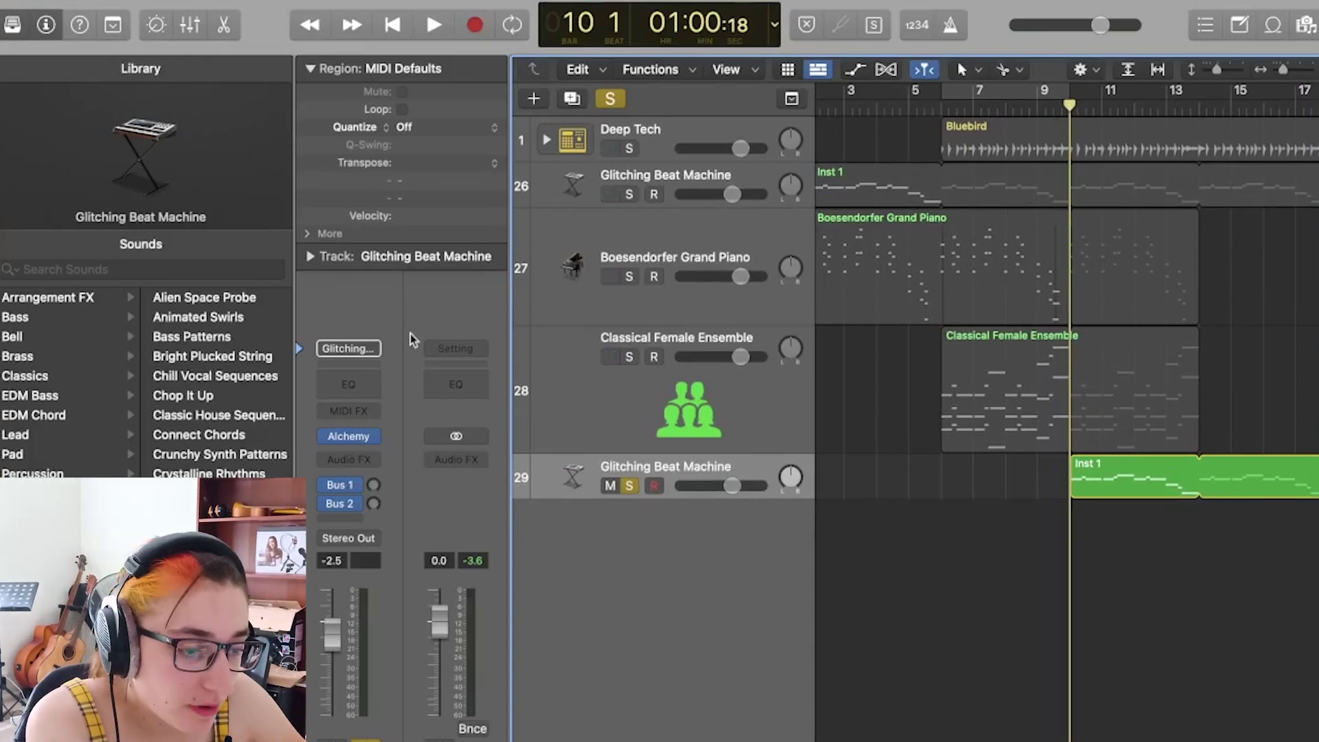
{"action": "left_click", "coordinate": [82, 454]}
{"action": "left_click", "coordinate": [199, 415]}
{"action": "key", "text": "c"}
{"action": "key", "text": "space"}
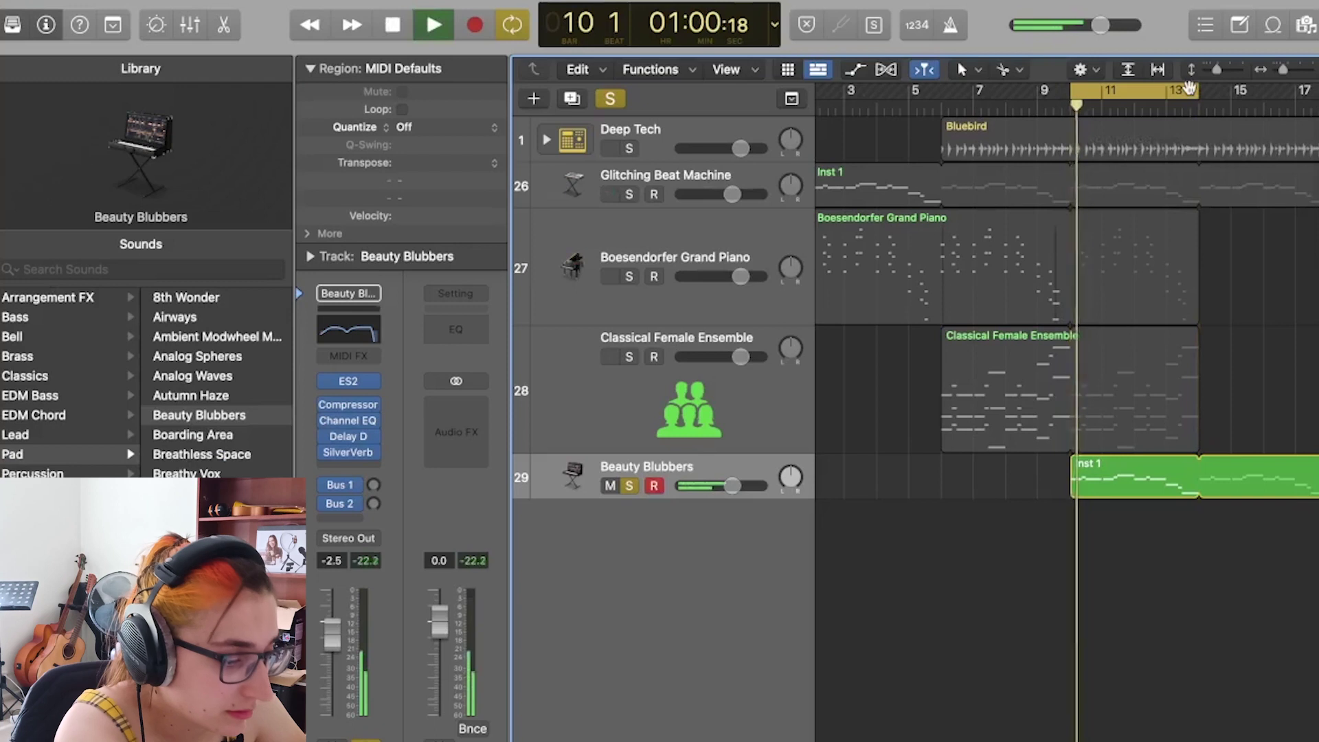
{"action": "left_click", "coordinate": [241, 436]}
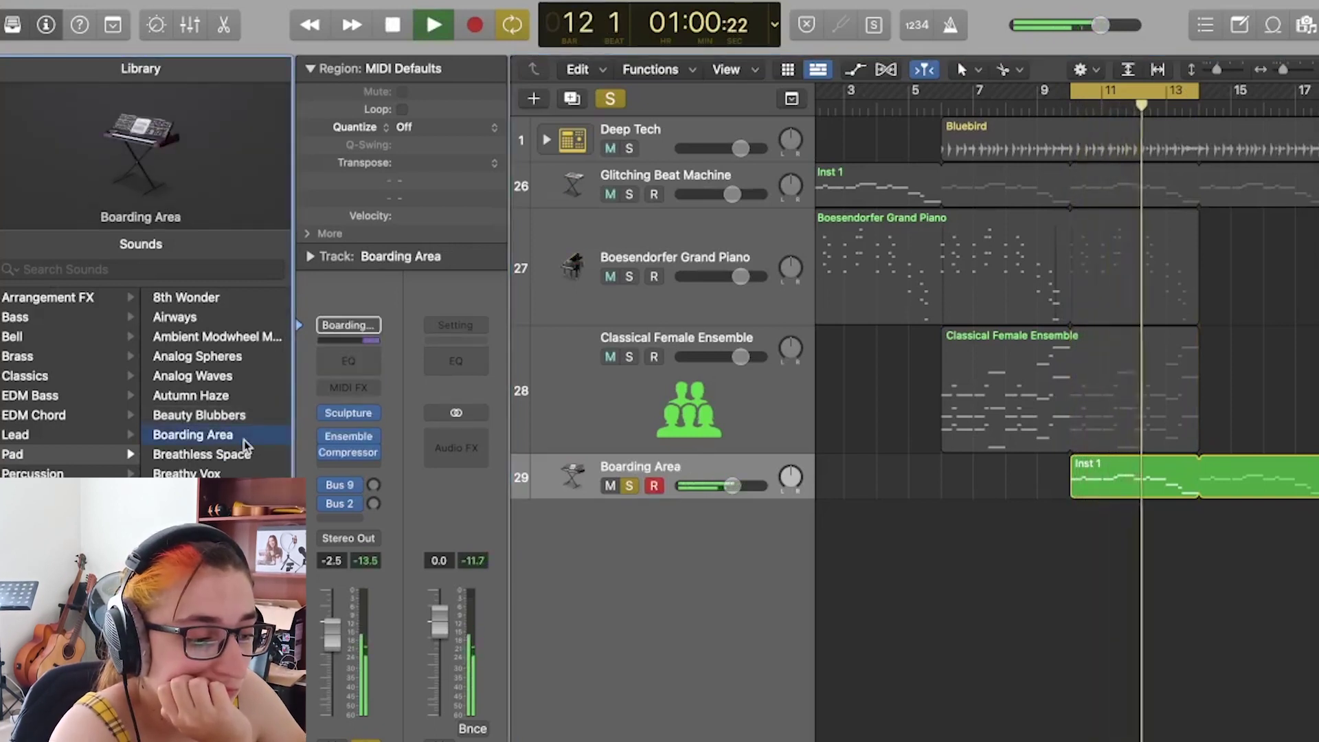
{"action": "type", "text": "autumn"}
{"action": "left_click", "coordinate": [58, 320]}
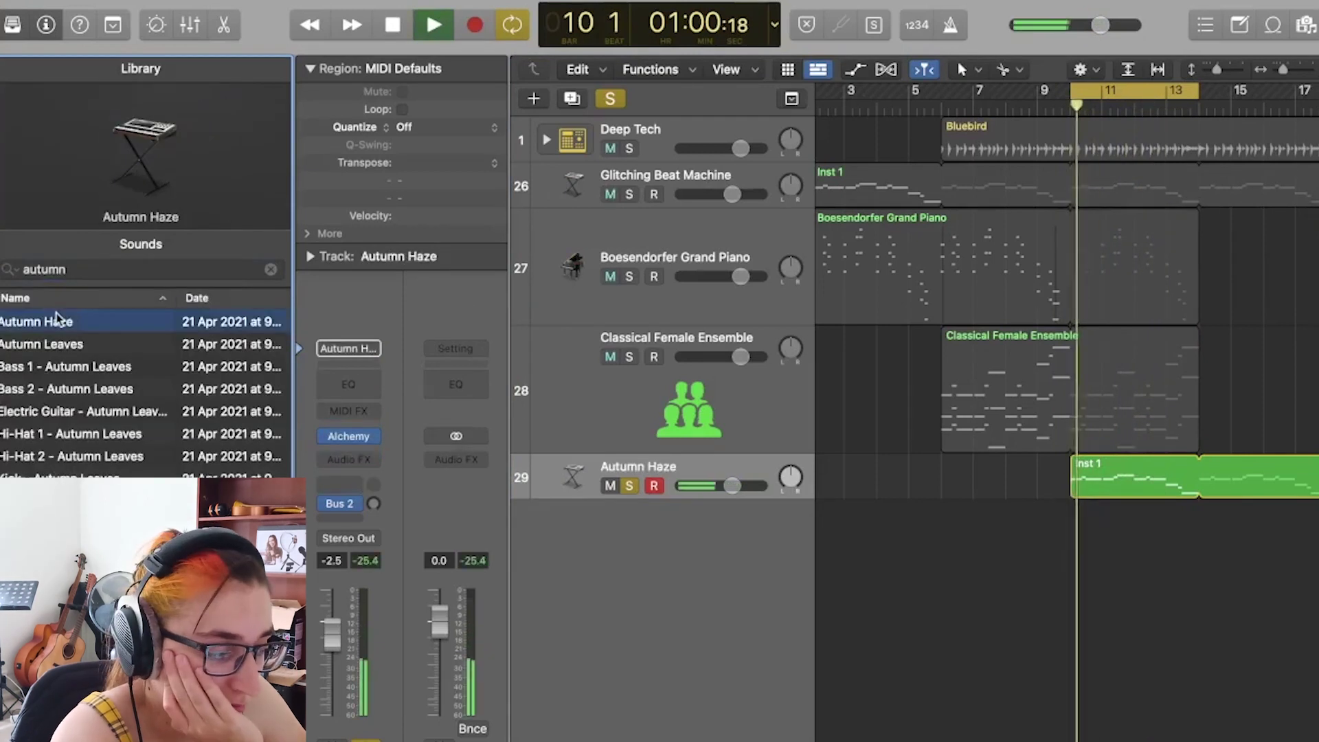
{"action": "left_click", "coordinate": [41, 343]}
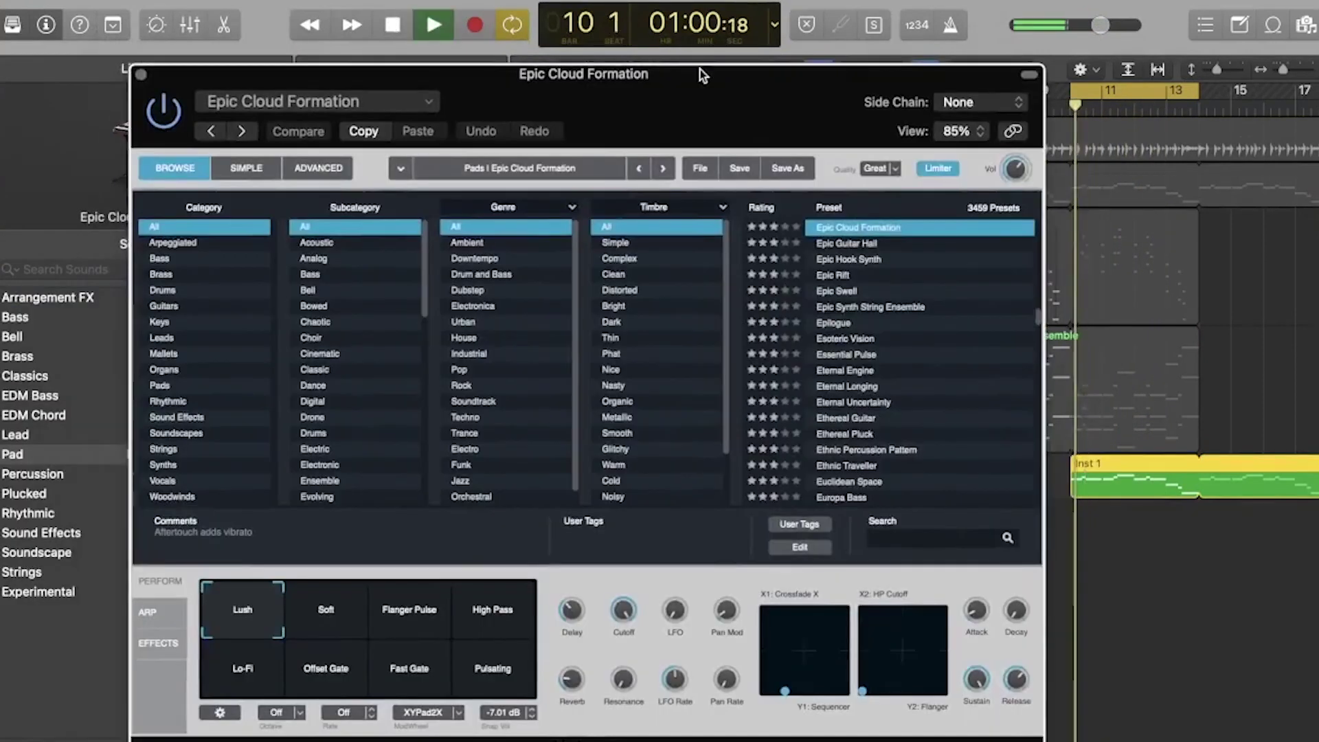
- Audition the Soft and Lo-Fi variations of Epic Cloud Formation and turn off the track's solo
{"action": "left_click", "coordinate": [339, 604]}
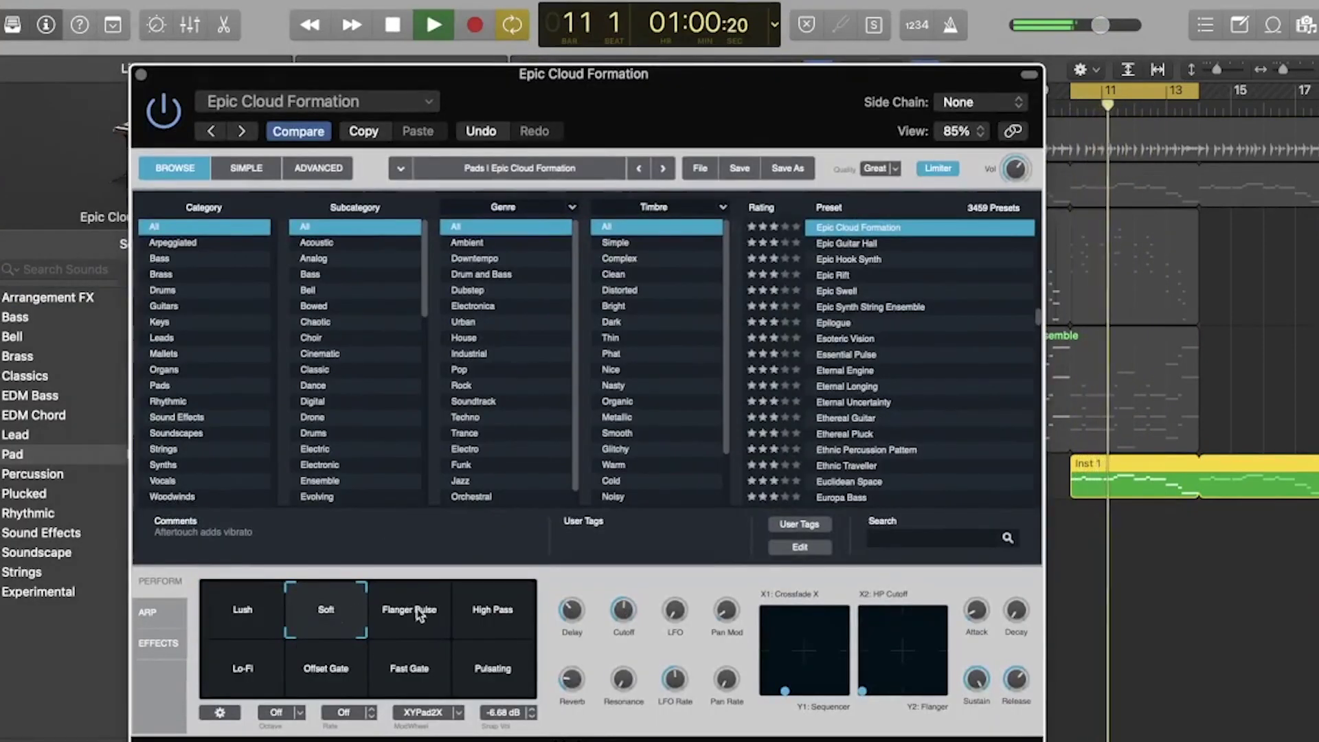
{"action": "left_click", "coordinate": [242, 668]}
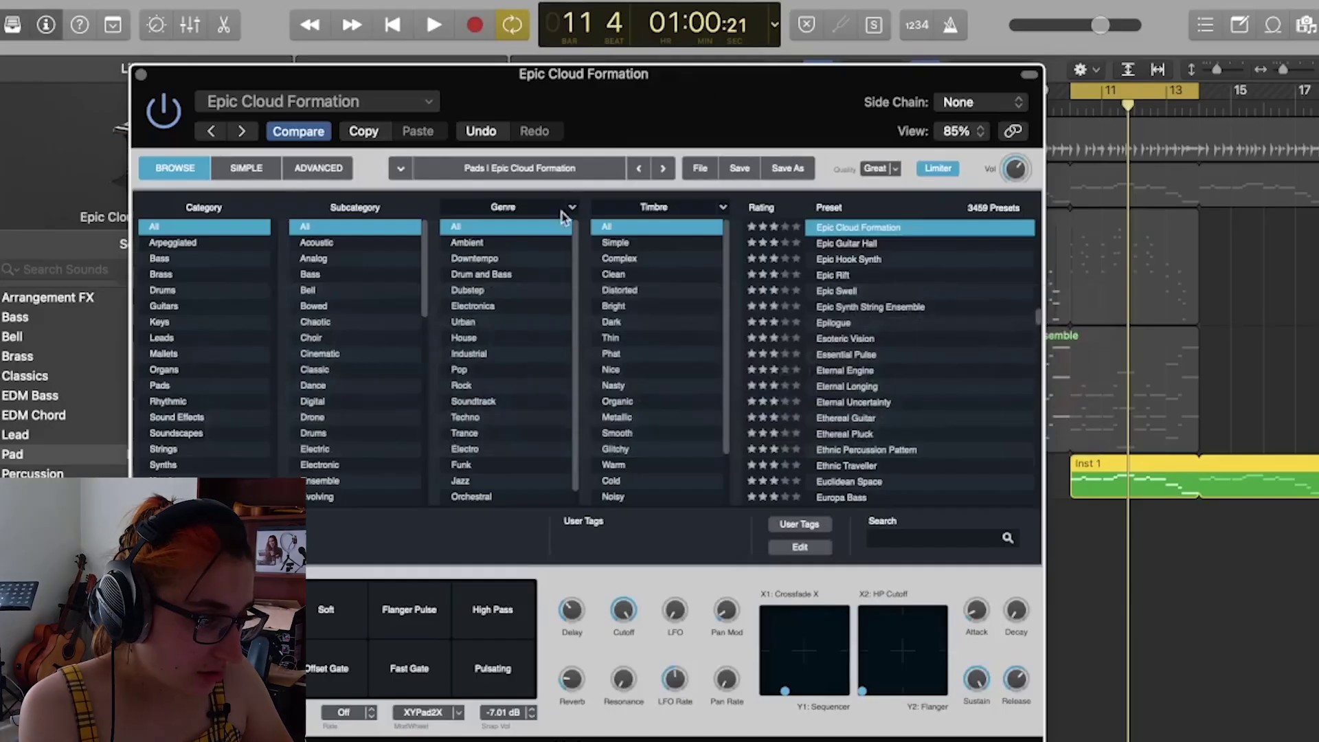
{"action": "type", "text": "e"}
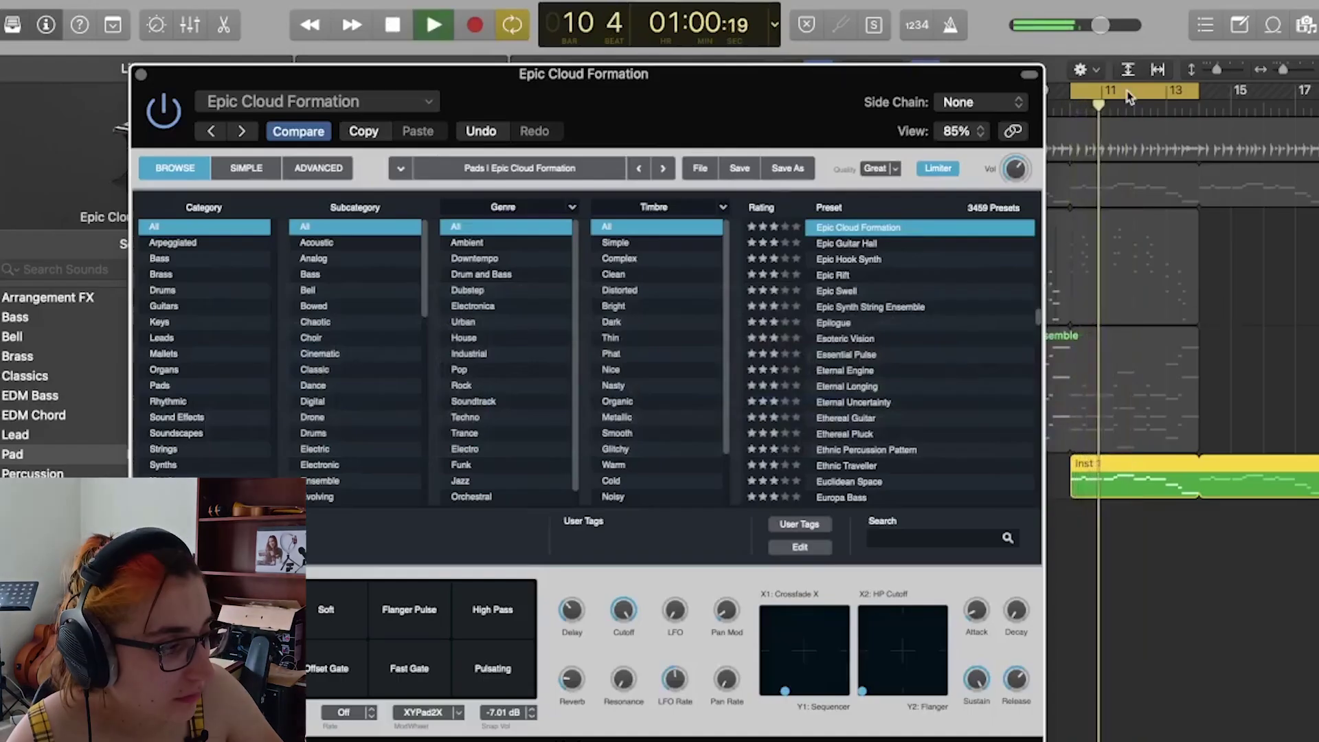
{"action": "left_click", "coordinate": [140, 74]}
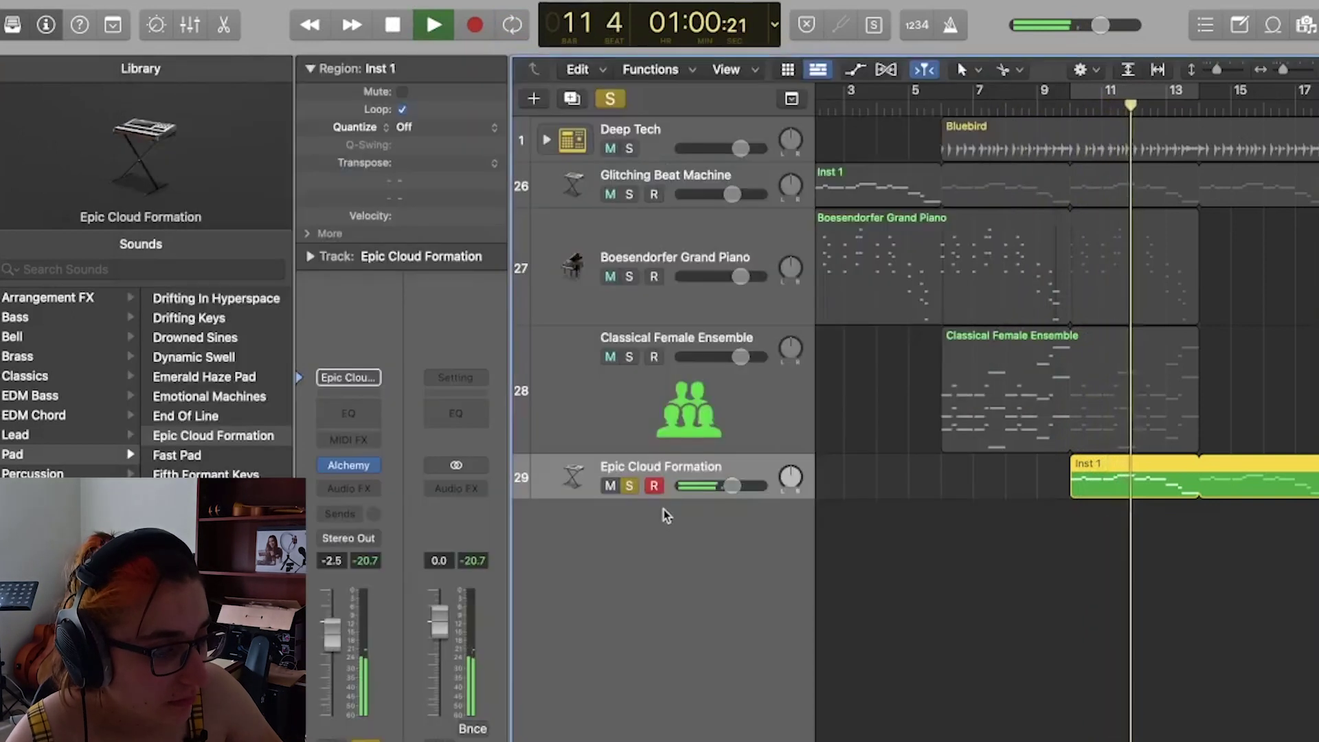
{"action": "left_click", "coordinate": [628, 485]}
- Solo track 30, audition Universe Returns and Unfolding Layers, and load Warm Synth Pad with looped playback
{"action": "scroll", "coordinate": [1152, 424], "scroll_direction": "right", "scroll_amount": 5}
{"action": "scroll", "coordinate": [1152, 423], "scroll_direction": "left", "scroll_amount": 4}
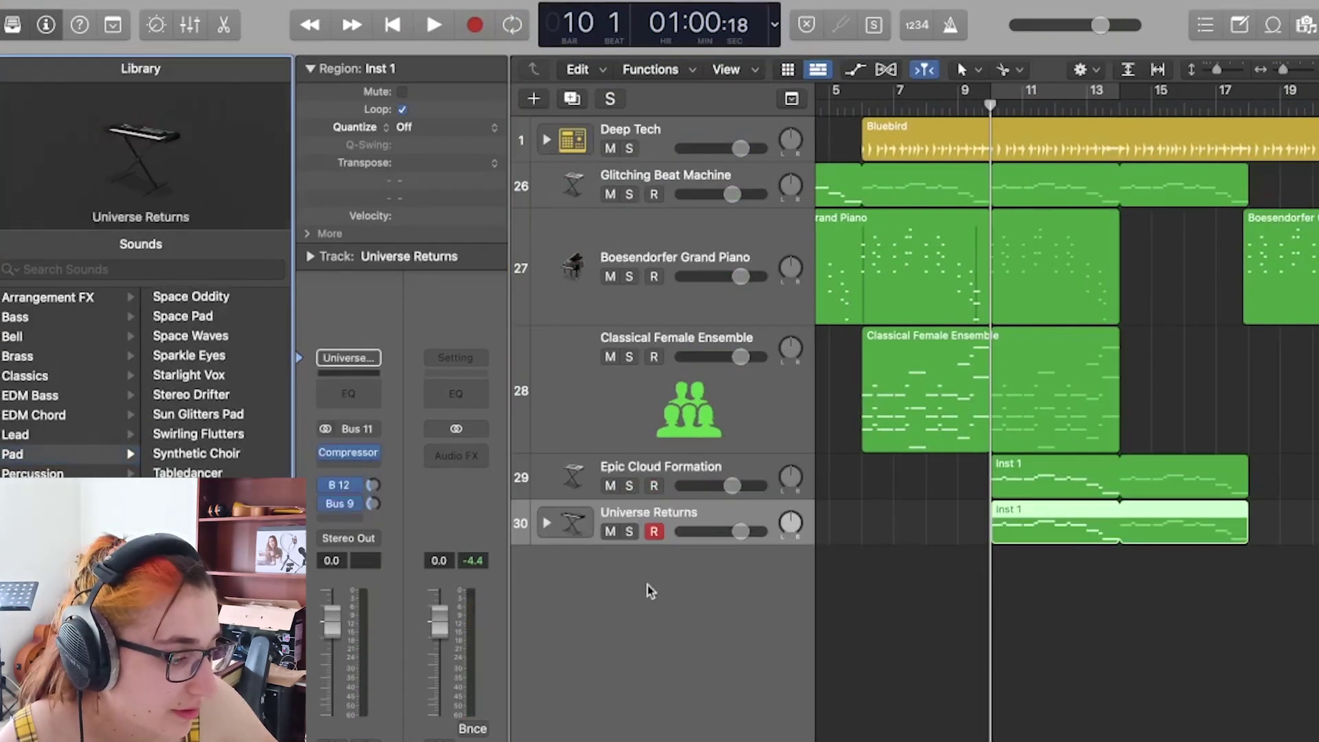
{"action": "left_click", "coordinate": [629, 532]}
{"action": "key", "text": "space"}
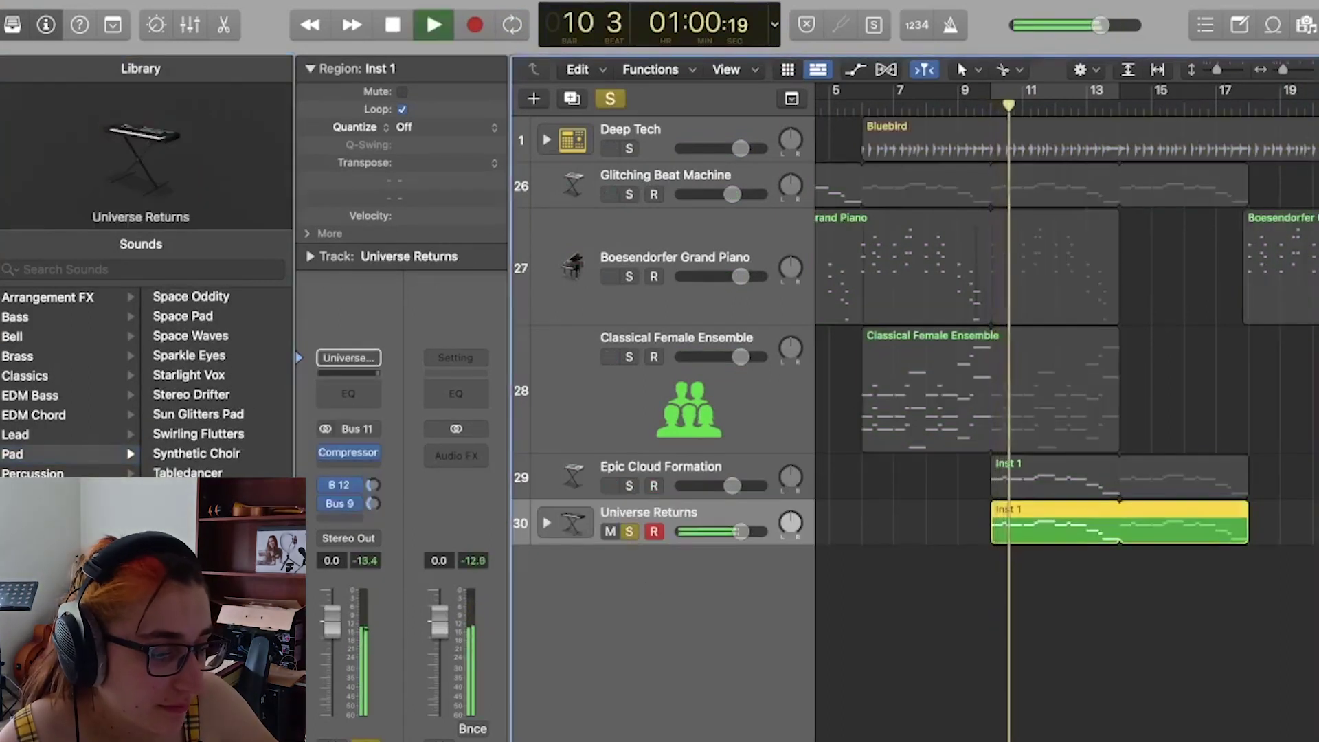
{"action": "key", "text": "Up"}
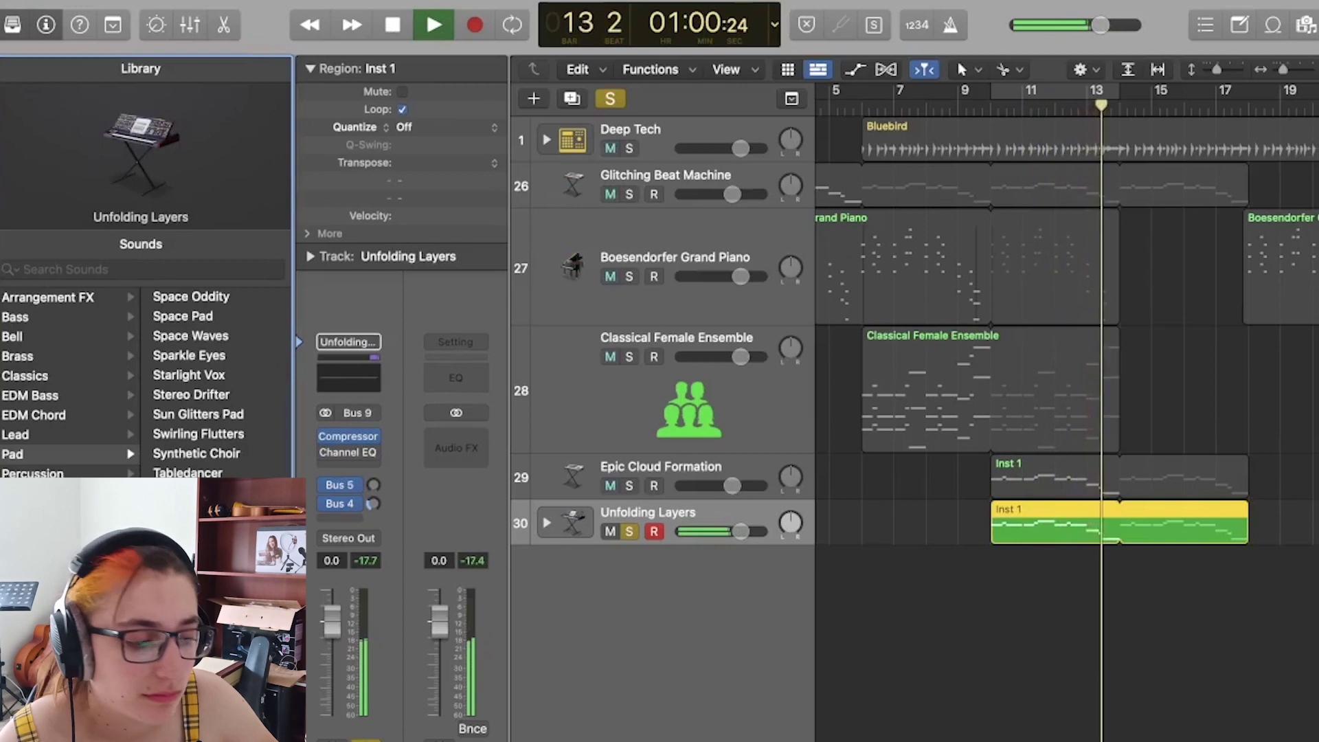
{"action": "key", "text": "Down"}
{"action": "key", "text": "Down"}
{"action": "key", "text": "c"}
- Audition the Morning, Bright and Soft variations of Warm Synth Pad in Alchemy, stop playback, and close the plug-in and Library
{"action": "left_click", "coordinate": [351, 467]}
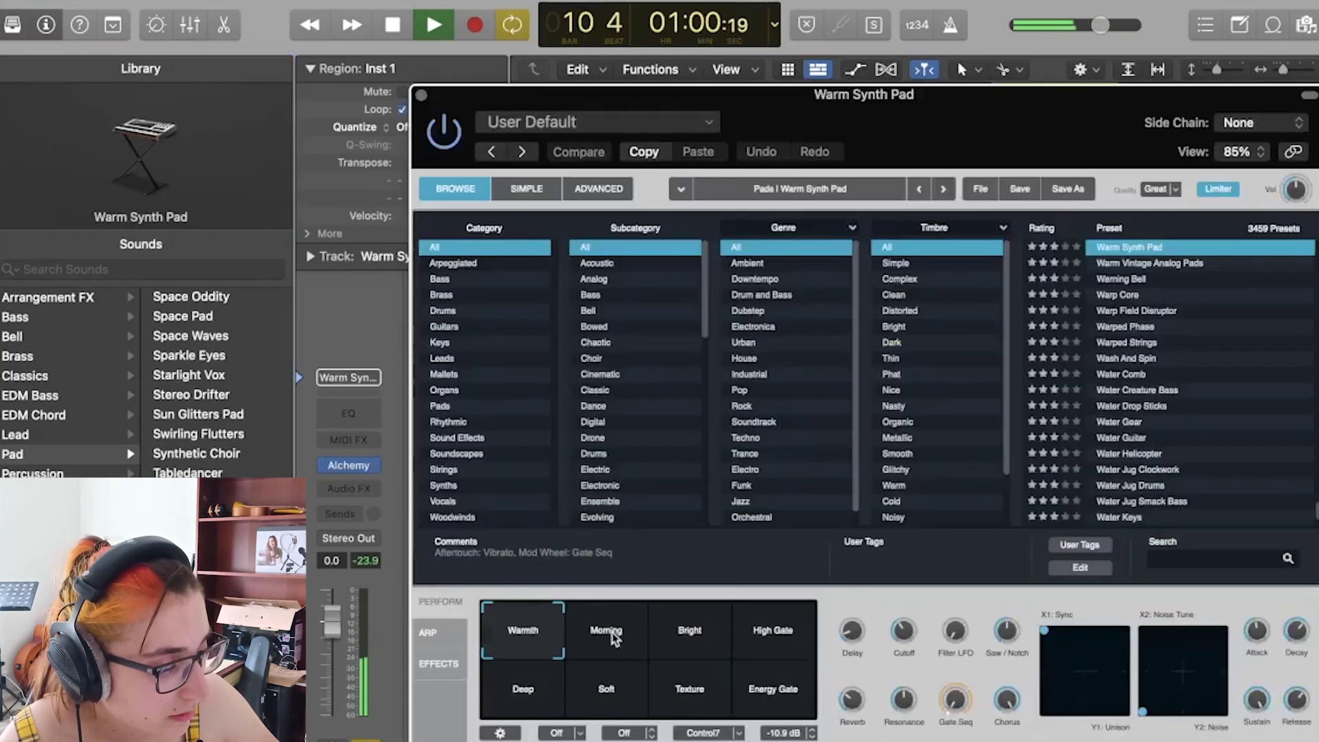
{"action": "left_click", "coordinate": [608, 633]}
{"action": "left_click", "coordinate": [701, 639]}
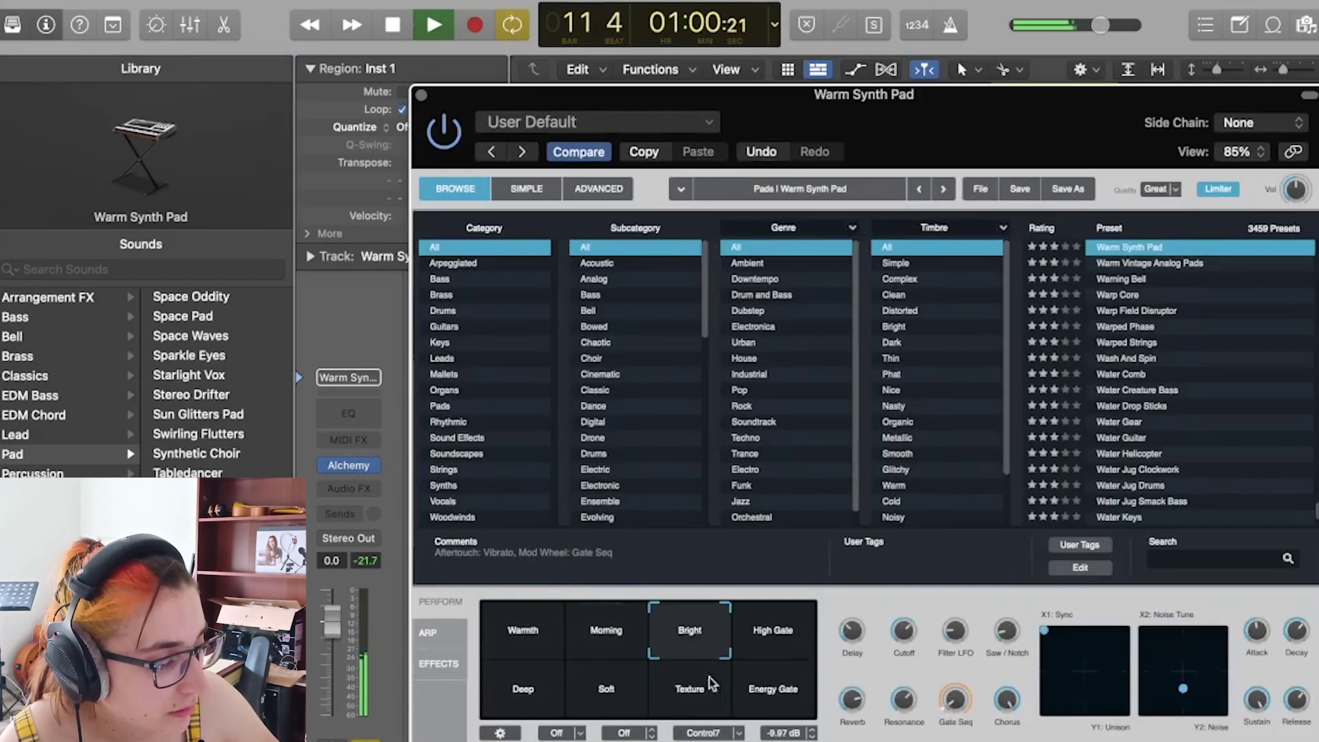
{"action": "left_click", "coordinate": [596, 706]}
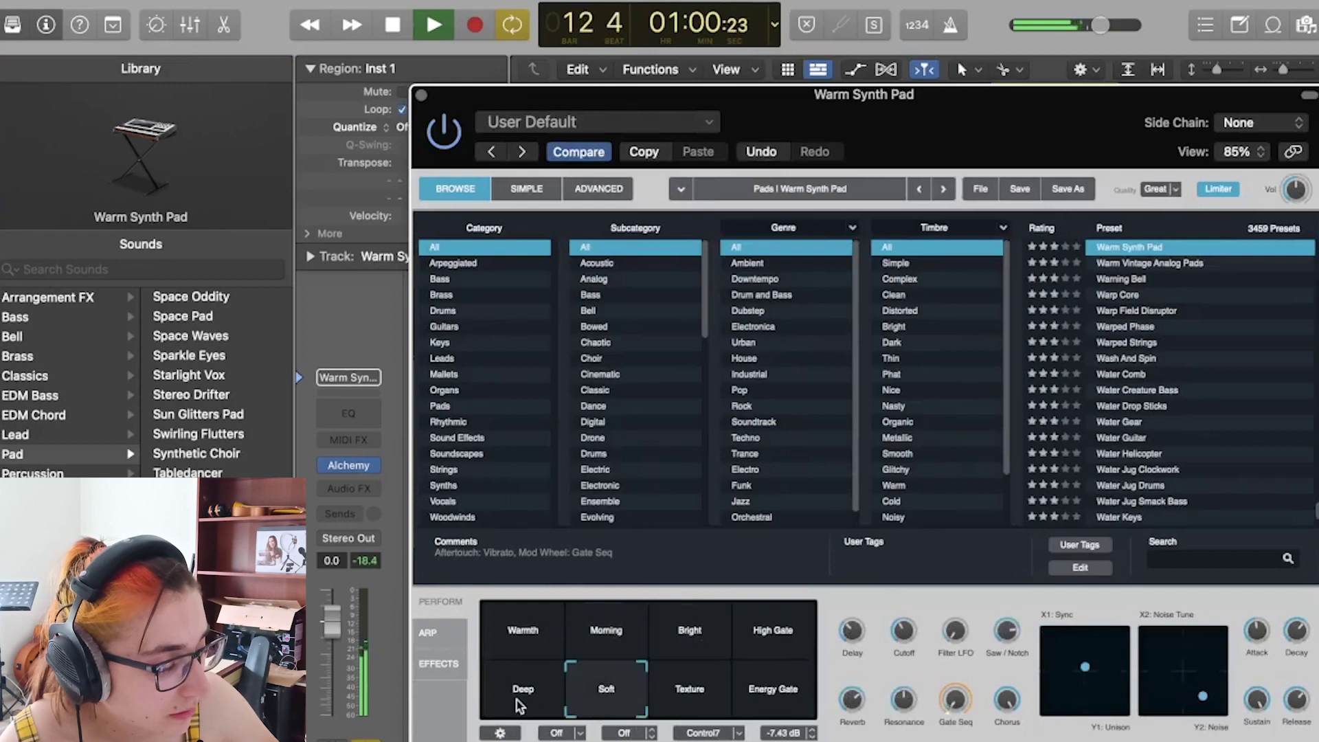
{"action": "key", "text": "space"}
{"action": "key", "text": "super+w"}
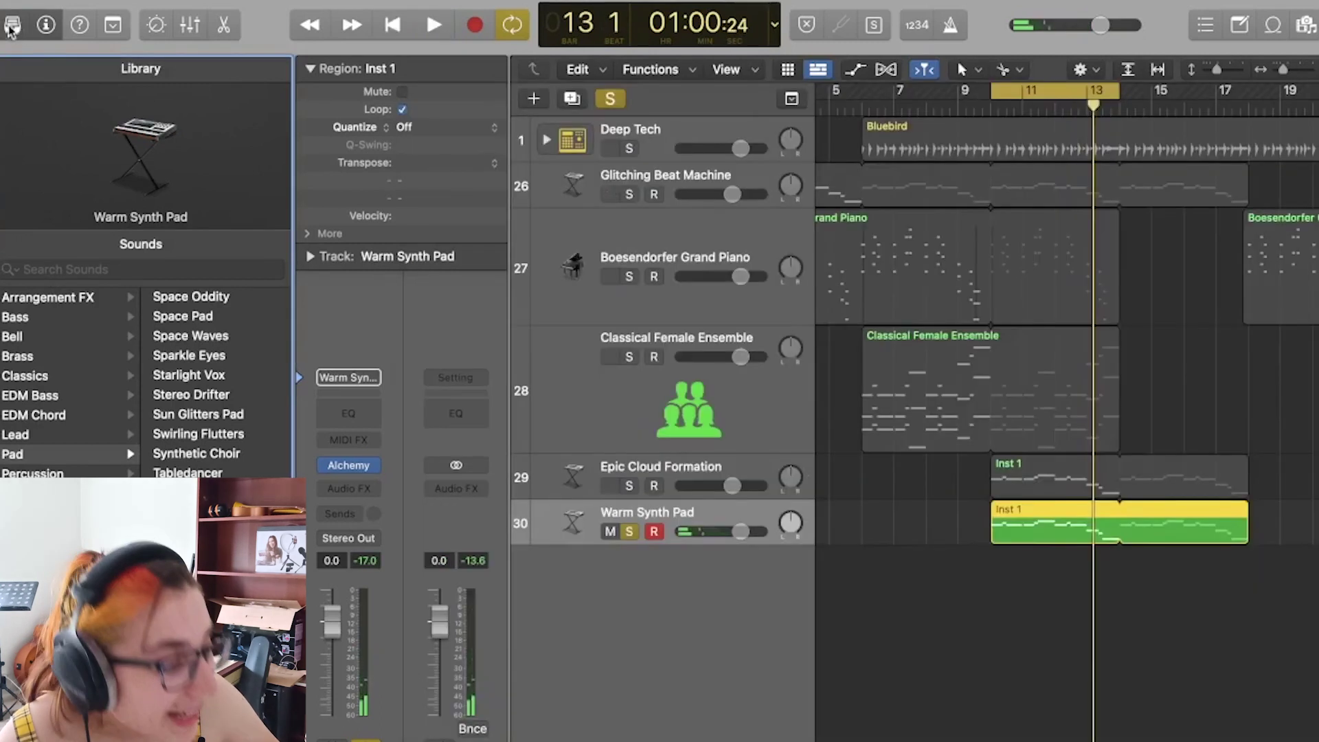
{"action": "key", "text": "y"}
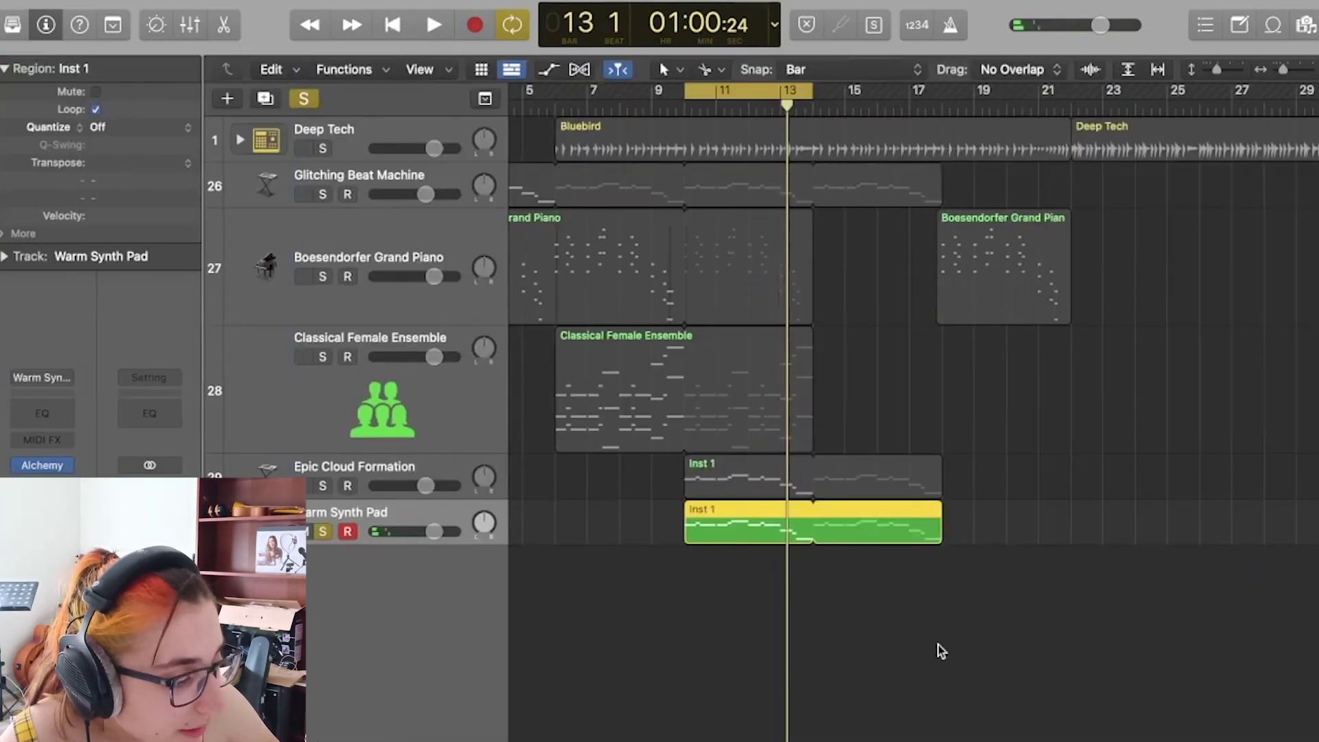
- Simplify the Warm Synth Pad melody to four sustained notes, stretching the first from bar 10 to 11 3, and turn off looped playback
{"action": "double_click", "coordinate": [750, 536]}
{"action": "scroll", "coordinate": [707, 671], "scroll_direction": "left", "scroll_amount": 10}
{"action": "scroll", "coordinate": [707, 671], "scroll_direction": "up", "scroll_amount": 5}
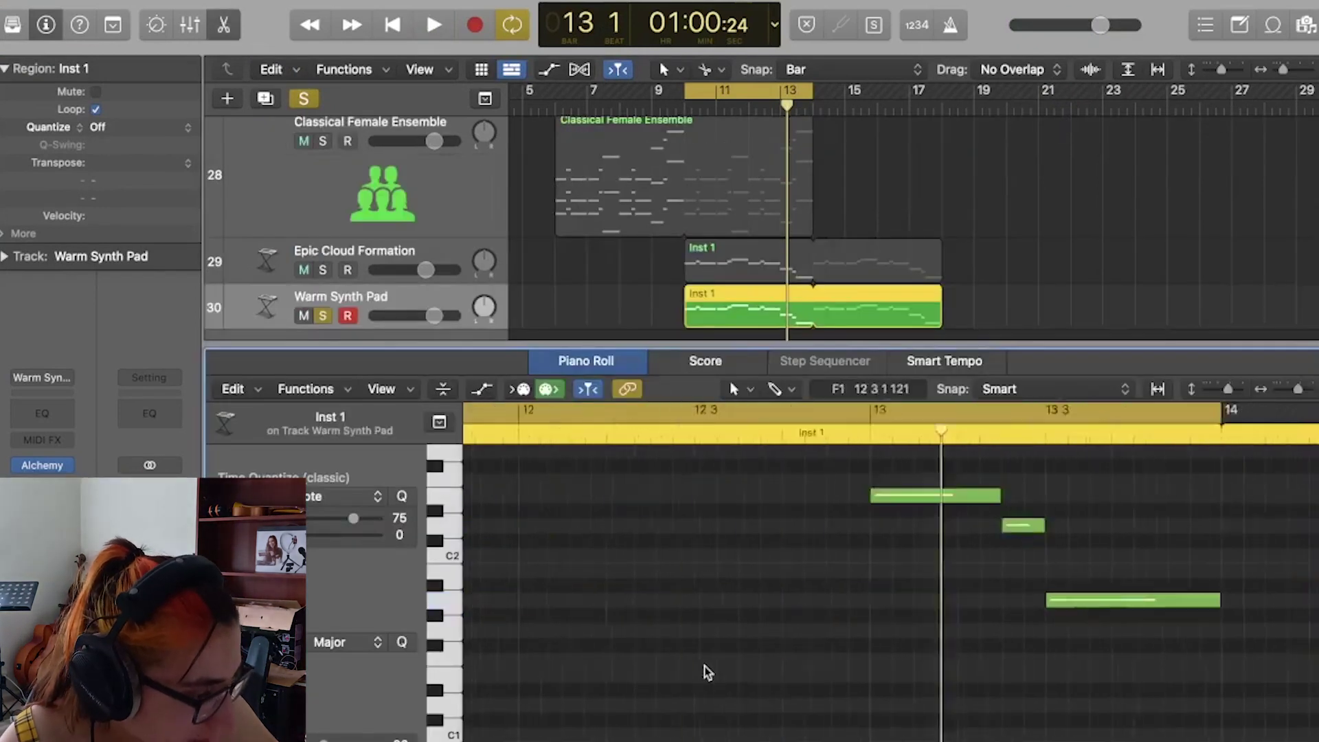
{"action": "left_click", "coordinate": [755, 610]}
{"action": "left_click", "coordinate": [806, 638]}
{"action": "key", "text": "Delete"}
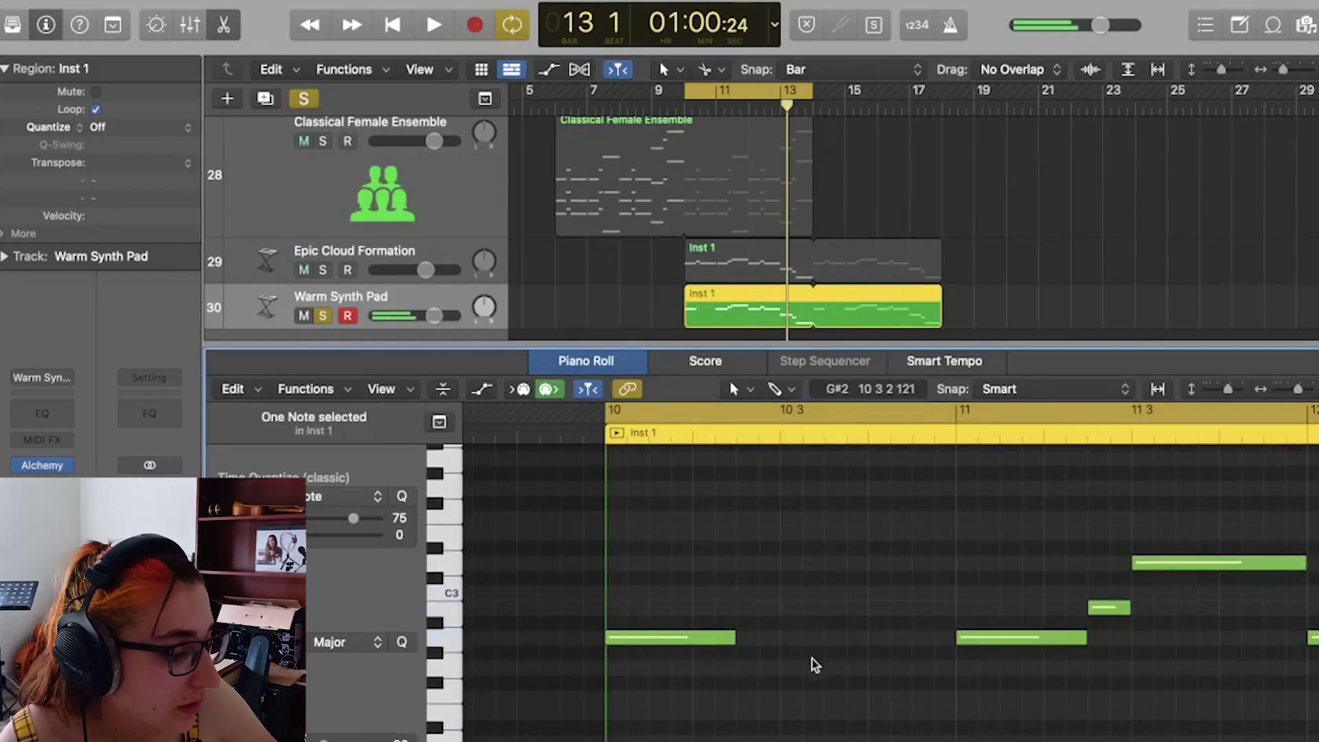
{"action": "left_click", "coordinate": [732, 630]}
{"action": "left_click_drag", "start_coordinate": [731, 639], "coordinate": [1129, 639]}
{"action": "key", "text": "c"}
{"action": "key", "text": "shift+space"}
- Sound the note A in several octaves on the Piano Roll keyboard and raise all four pad notes by two octaves
{"action": "left_click", "coordinate": [454, 628]}
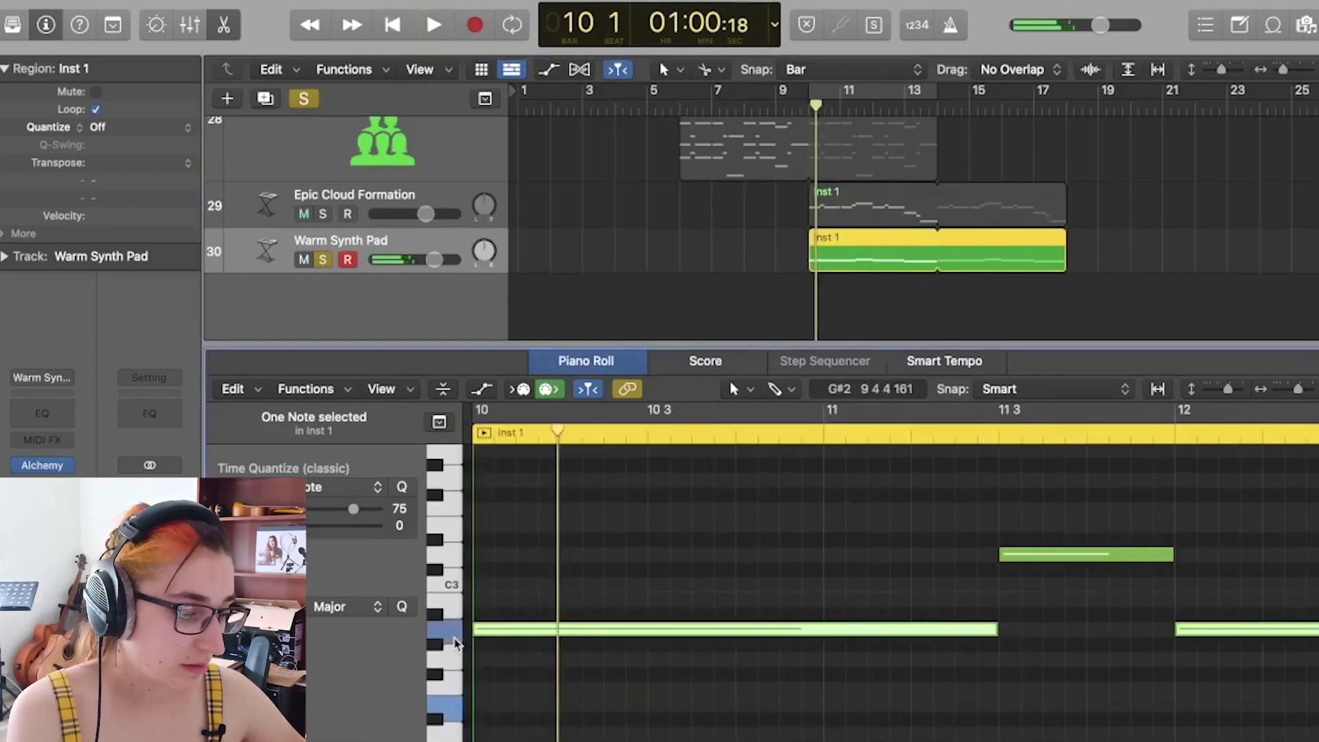
{"action": "scroll", "coordinate": [453, 590], "scroll_direction": "up", "scroll_amount": 3}
{"action": "left_click", "coordinate": [453, 570]}
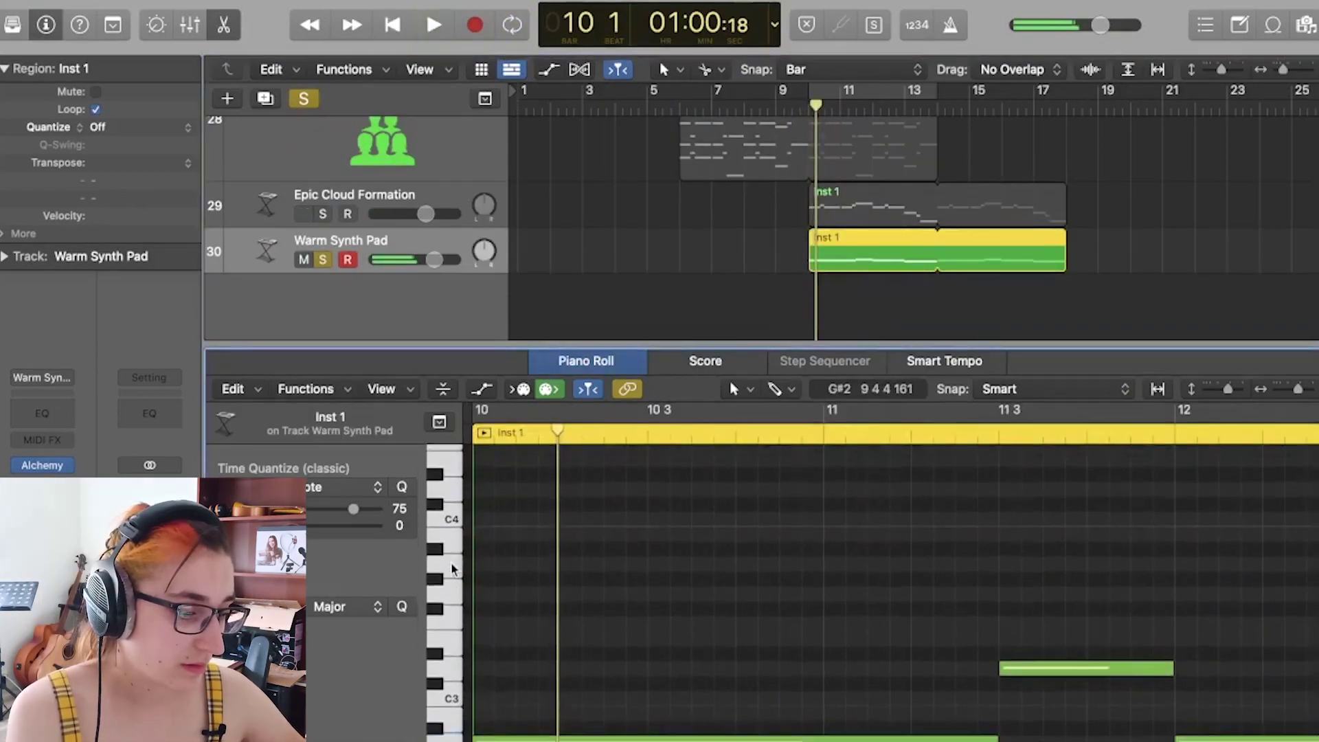
{"action": "scroll", "coordinate": [454, 570], "scroll_direction": "up", "scroll_amount": 4}
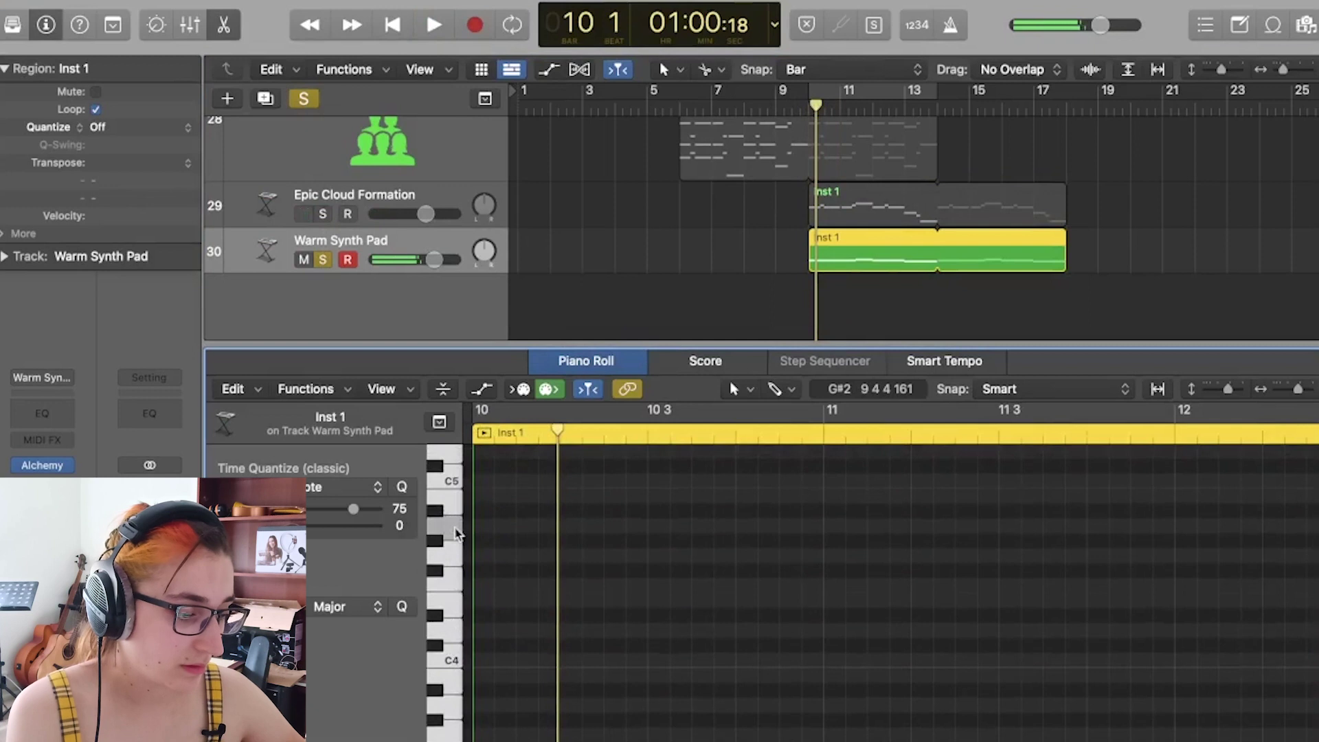
{"action": "scroll", "coordinate": [673, 704], "scroll_direction": "down", "scroll_amount": 3}
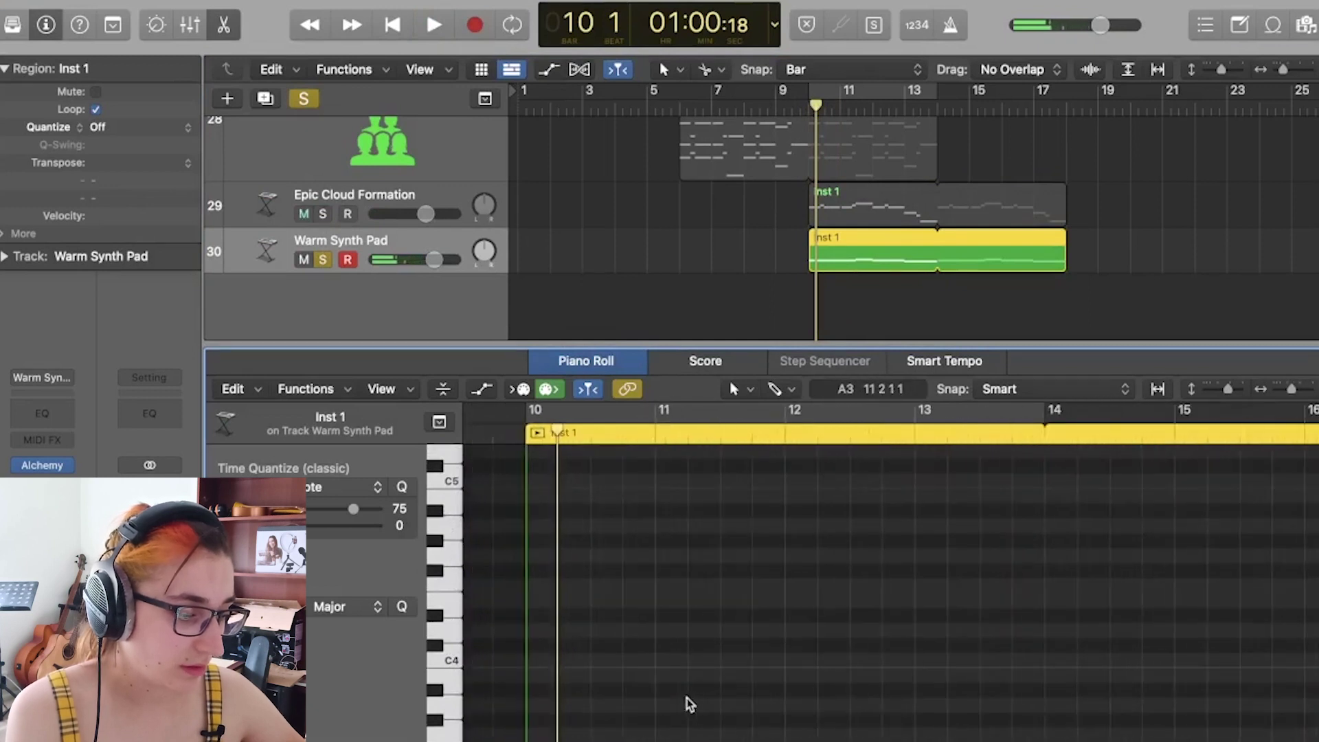
{"action": "scroll", "coordinate": [687, 704], "scroll_direction": "down", "scroll_amount": 5}
{"action": "left_click_drag", "start_coordinate": [661, 720], "coordinate": [951, 514]}
{"action": "left_click_drag", "start_coordinate": [701, 548], "coordinate": [775, 671]}
{"action": "scroll", "coordinate": [774, 671], "scroll_direction": "up", "scroll_amount": 3}
{"action": "left_click_drag", "start_coordinate": [668, 739], "coordinate": [669, 571]}
{"action": "scroll", "coordinate": [668, 570], "scroll_direction": "up", "scroll_amount": 5}
{"action": "left_click_drag", "start_coordinate": [627, 730], "coordinate": [627, 551]}
- Play from bar 10, close the Piano Roll, turn off the pad track's solo and replay the section with all tracks
{"action": "key", "text": "space"}
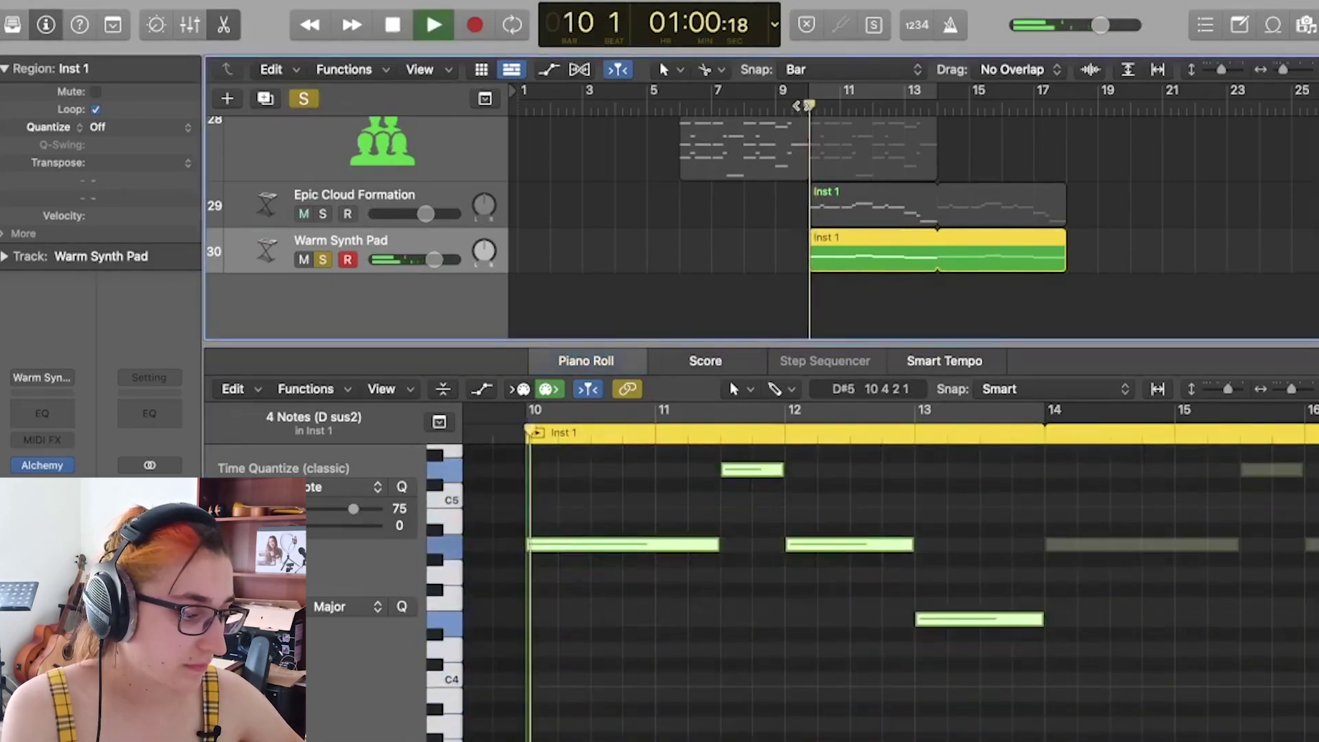
{"action": "key", "text": "e"}
{"action": "key", "text": "ctrl+s"}
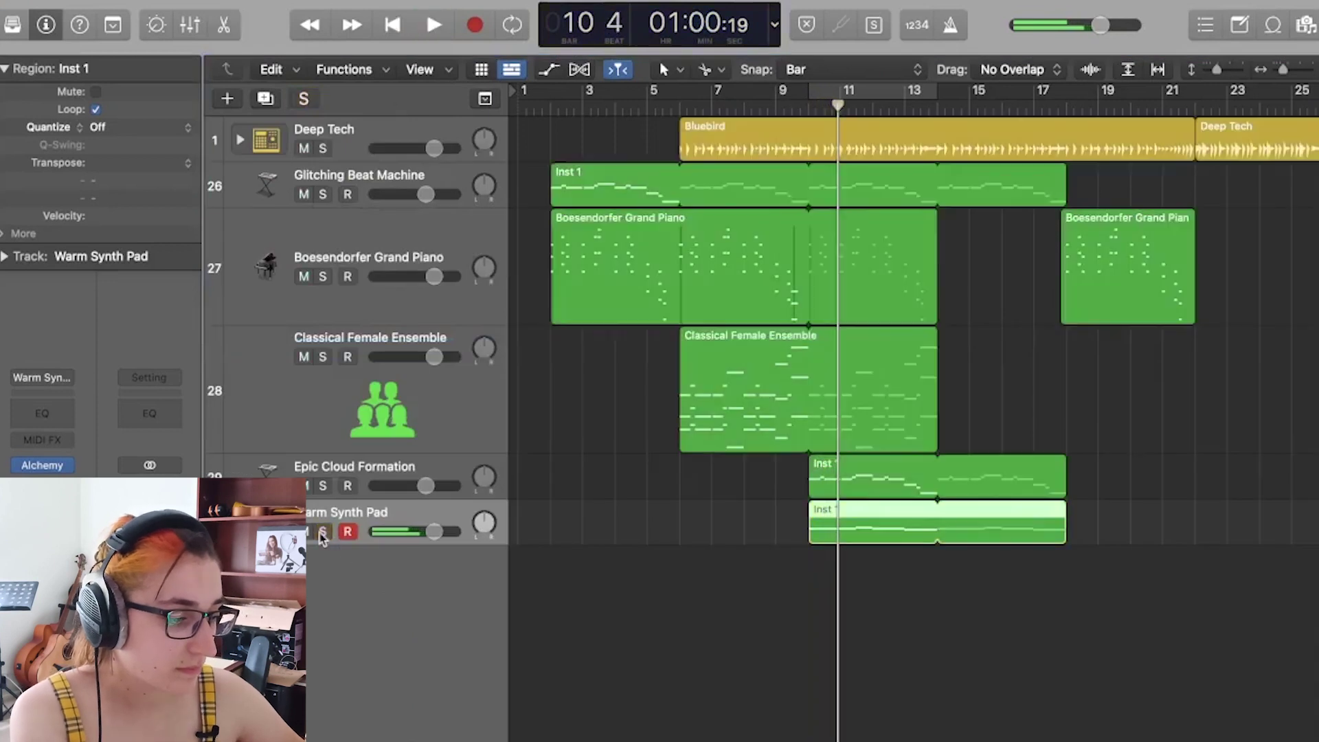
{"action": "left_click", "coordinate": [801, 110]}
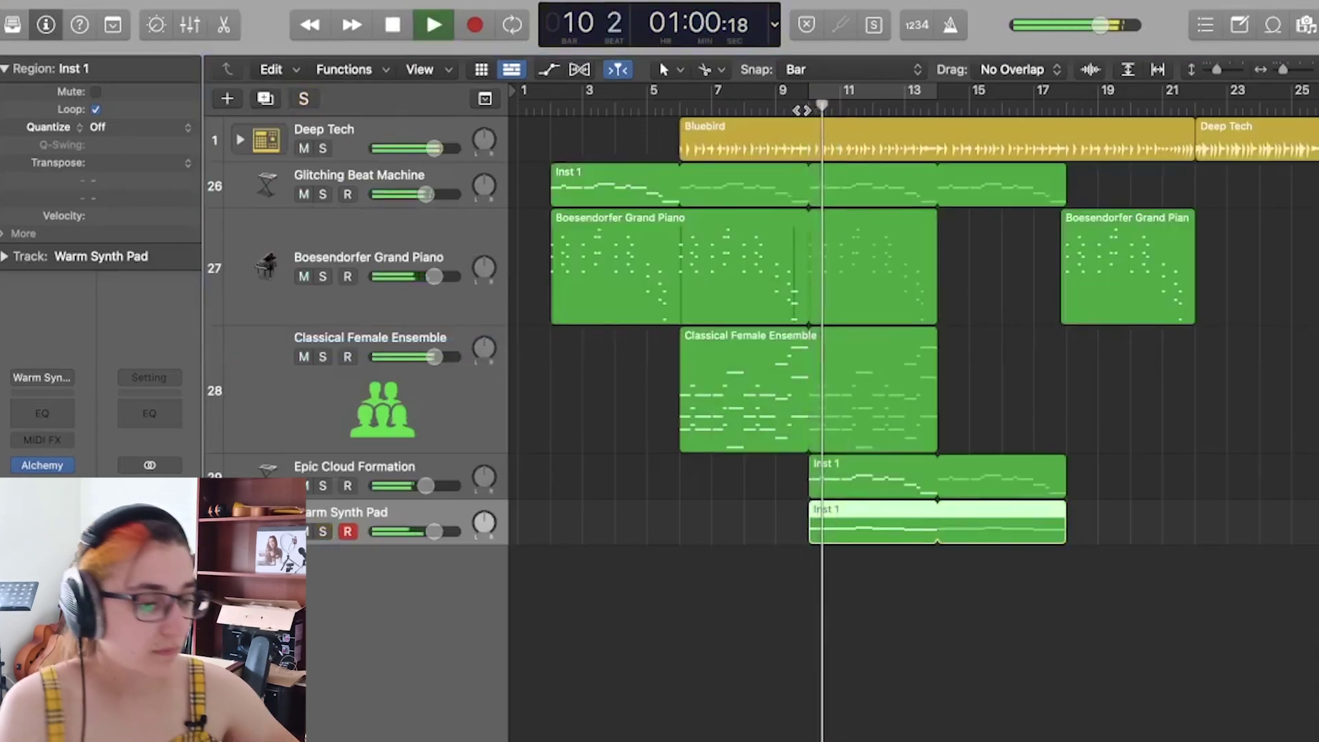